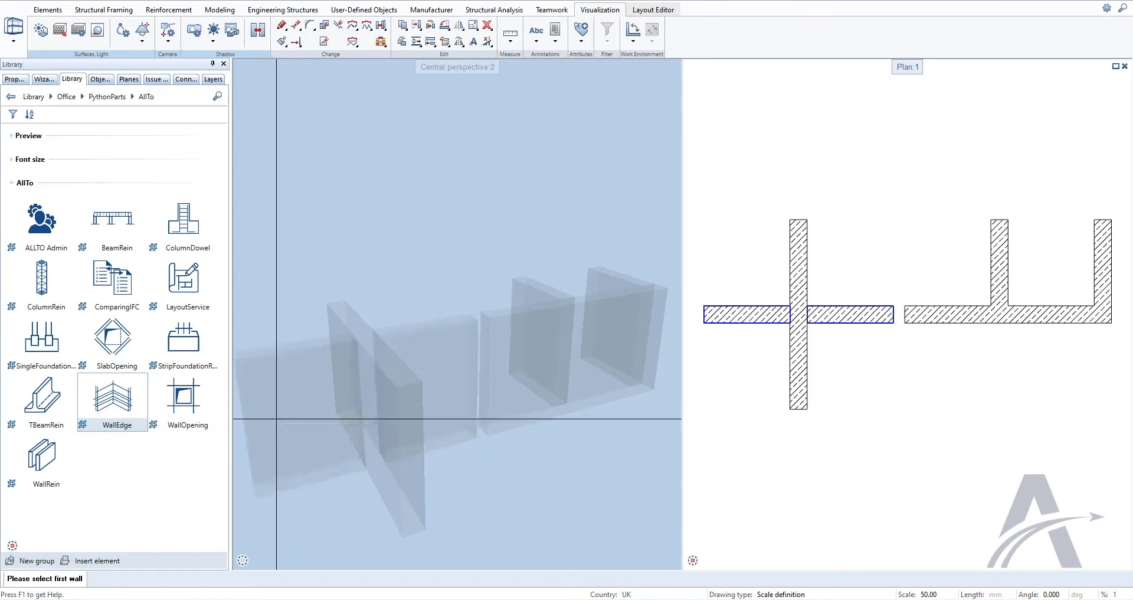
Step: Finish selecting the crossing walls and create their edge reinforcement as a PythonPart with position name WE04
click(278, 417)
key(Escape)
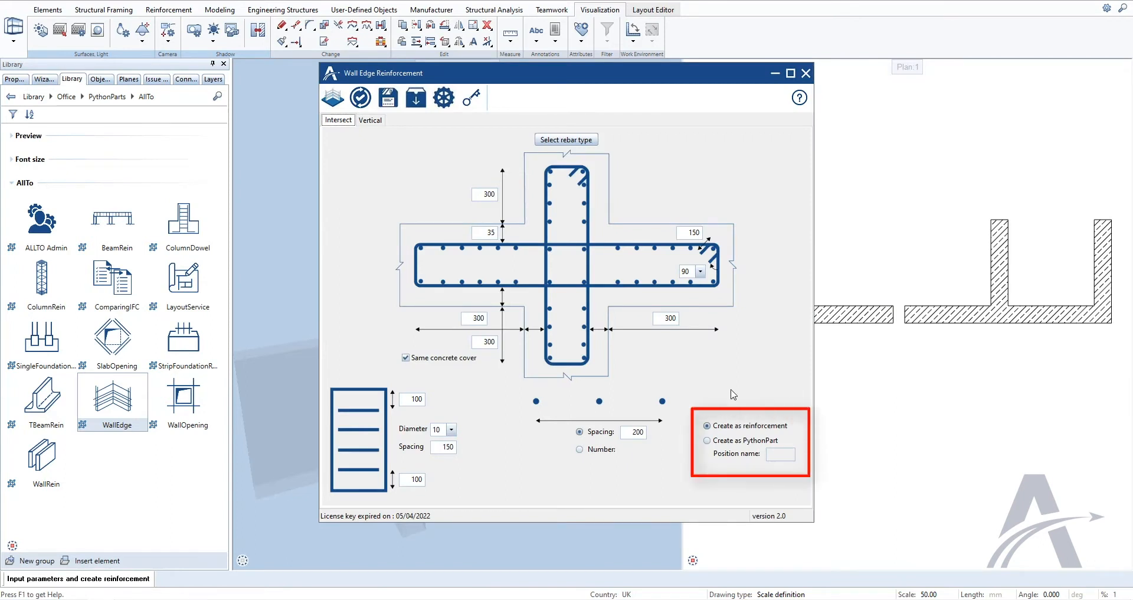
click(707, 440)
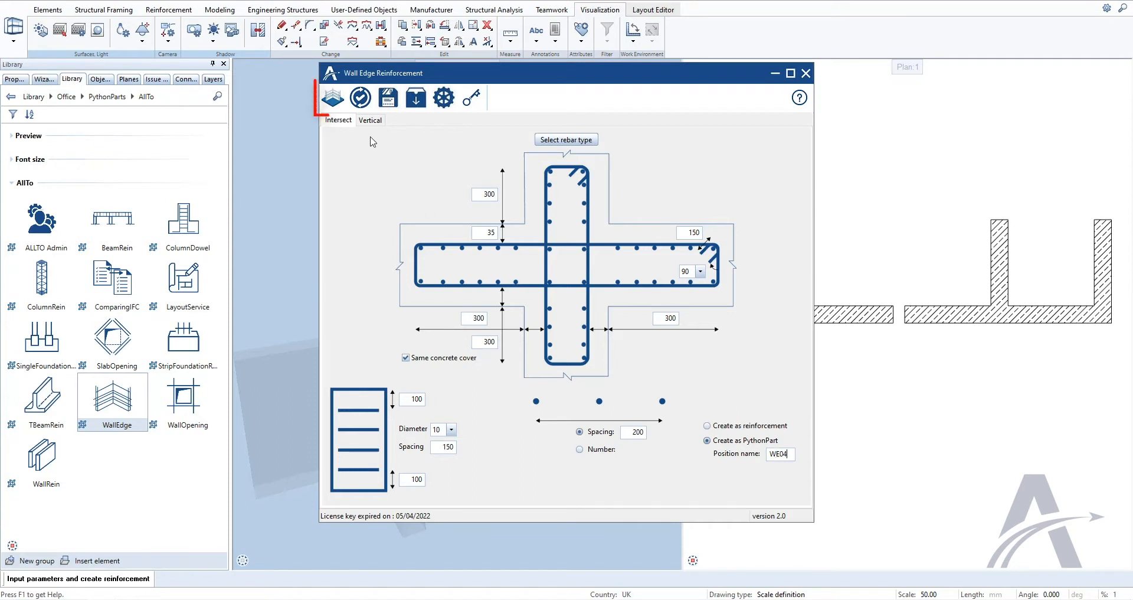
click(332, 98)
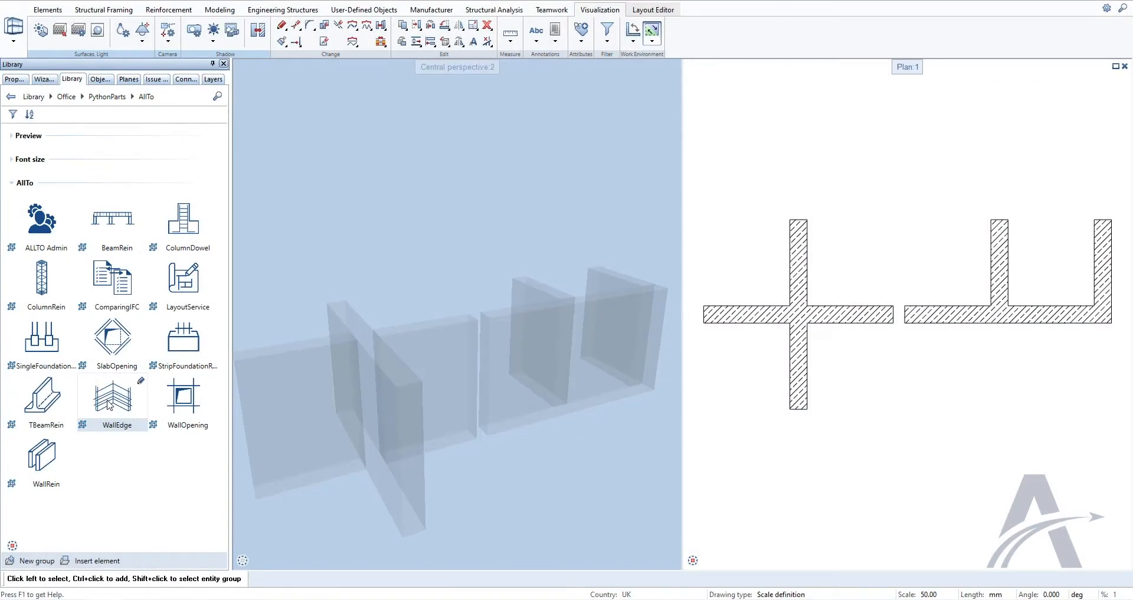
Step: Start WallEdge reinforcement for the two collinear walls and review the available rebar types
click(109, 405)
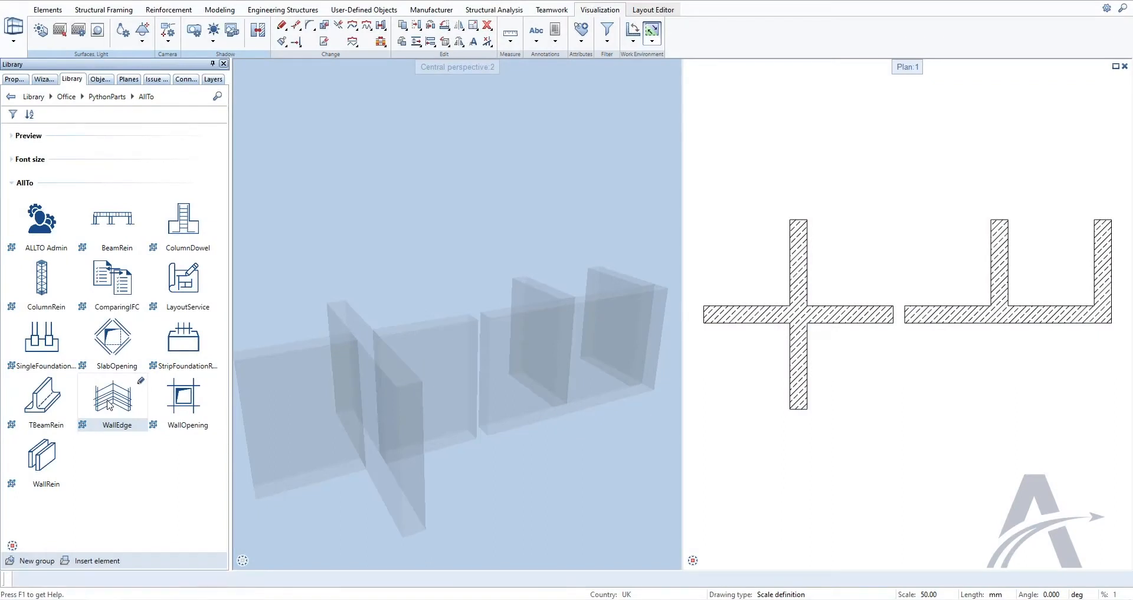
click(443, 359)
click(508, 353)
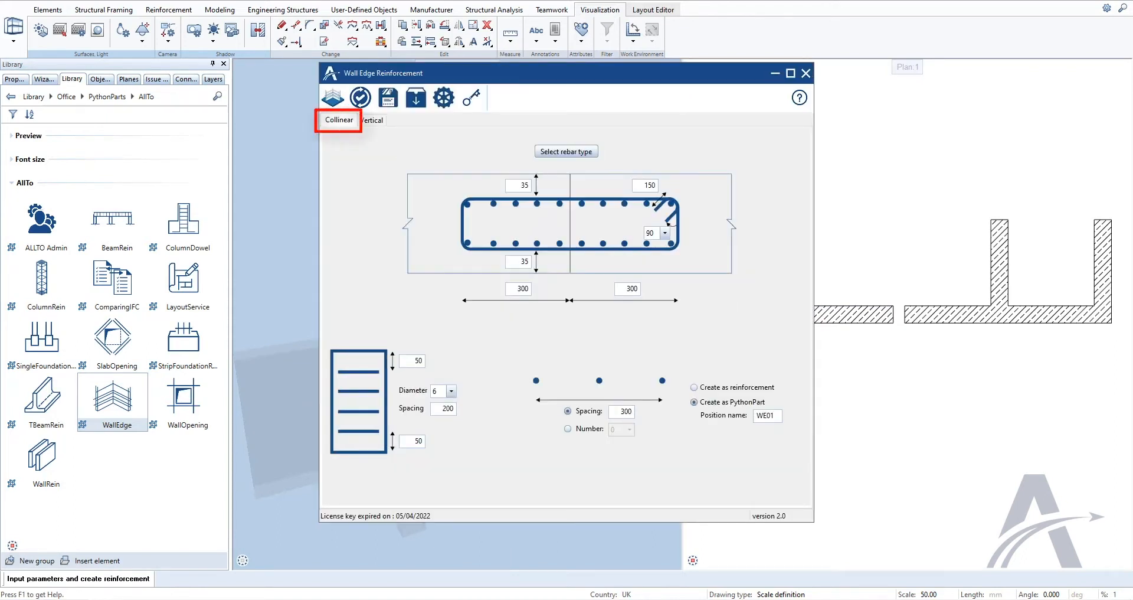
click(570, 153)
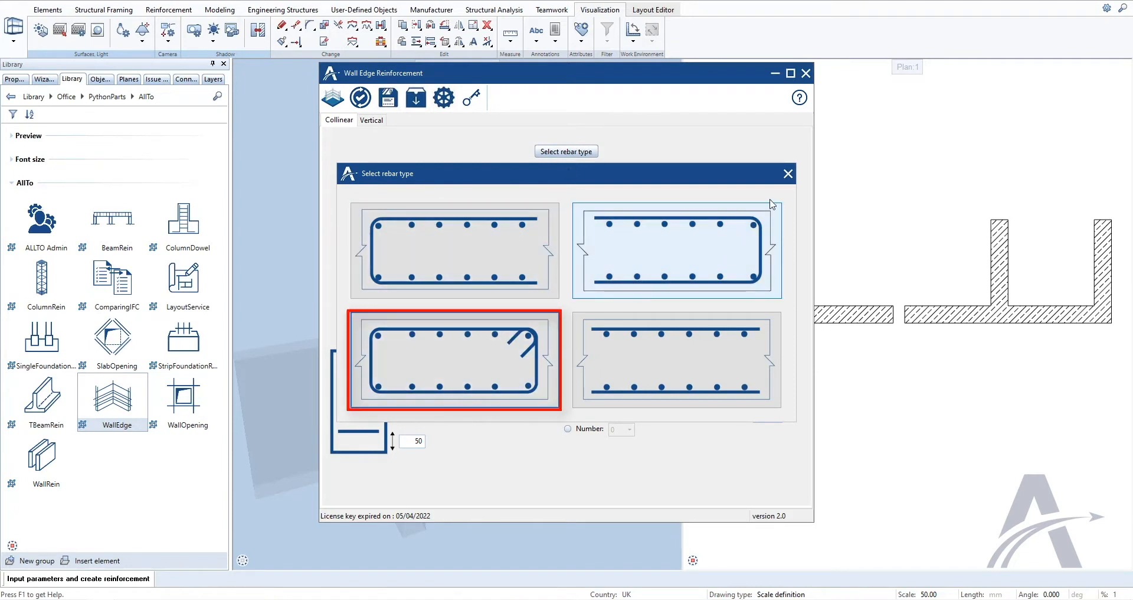
click(791, 174)
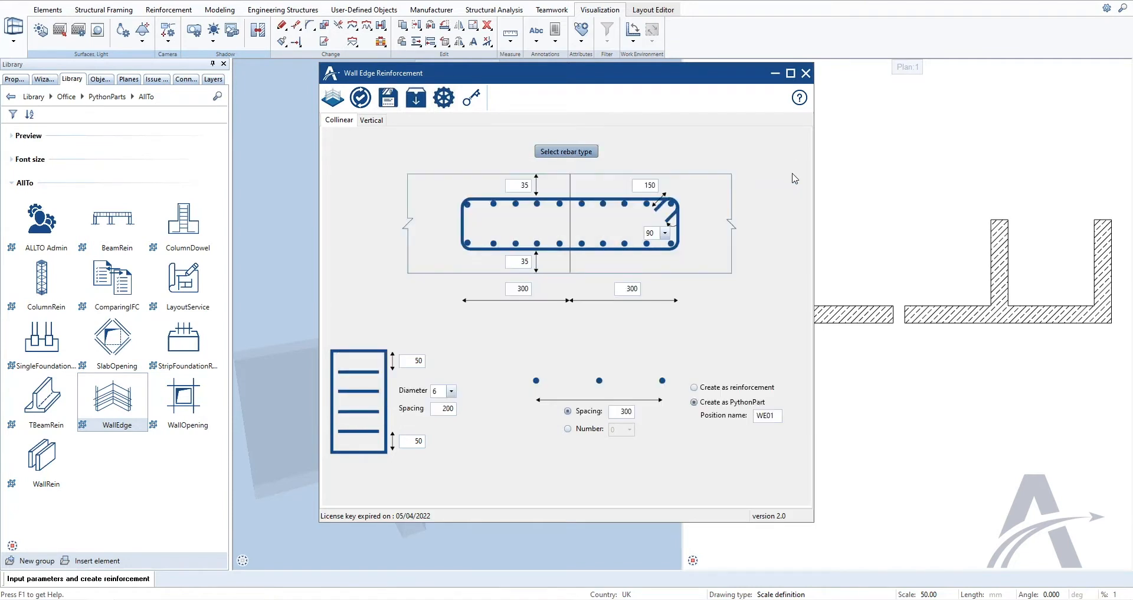
Step: Set the concrete cover on both faces of the collinear joint to 50
double_click(518, 187)
text(5)
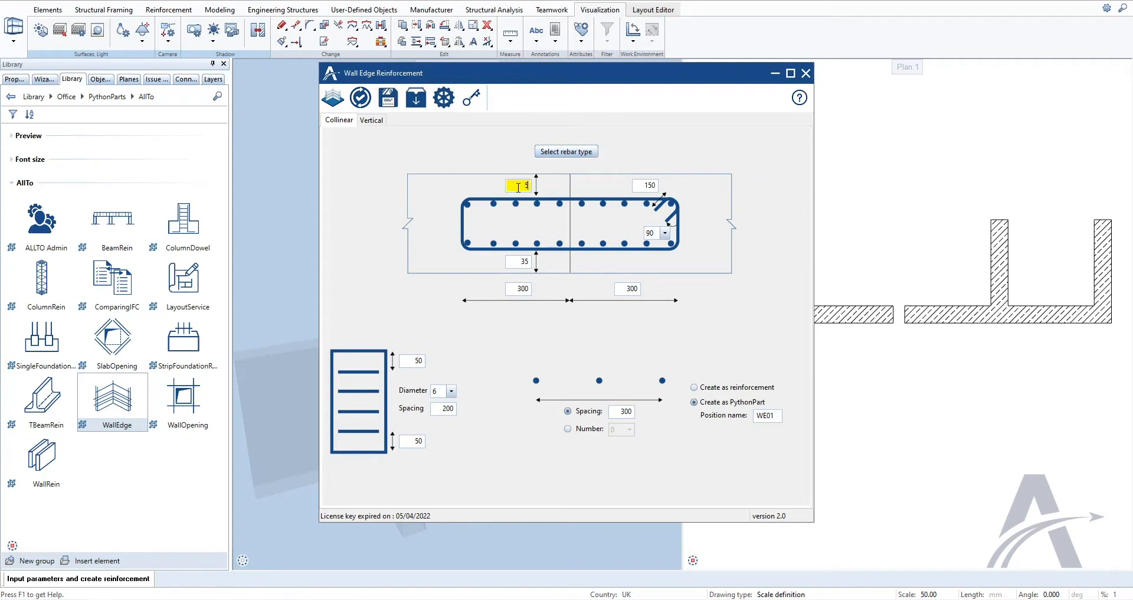
text(0)
double_click(515, 260)
text(50)
Step: Set the stirrup's hook length to 100 and its hook angle to 135 degrees
double_click(638, 186)
key(BackSpace)
click(665, 234)
click(658, 257)
Step: Set the stirrup's extension into each of the two collinear walls to 500
double_click(514, 289)
text(500)
double_click(623, 289)
text(500)
Step: Set the stirrup distribution's offsets from the upper and lower wall edges to 100
double_click(408, 360)
text(100)
double_click(408, 441)
text(100)
Step: Set the stirrup diameter to 10 and spacing to 150, and the vertical bar spacing to 200
click(451, 391)
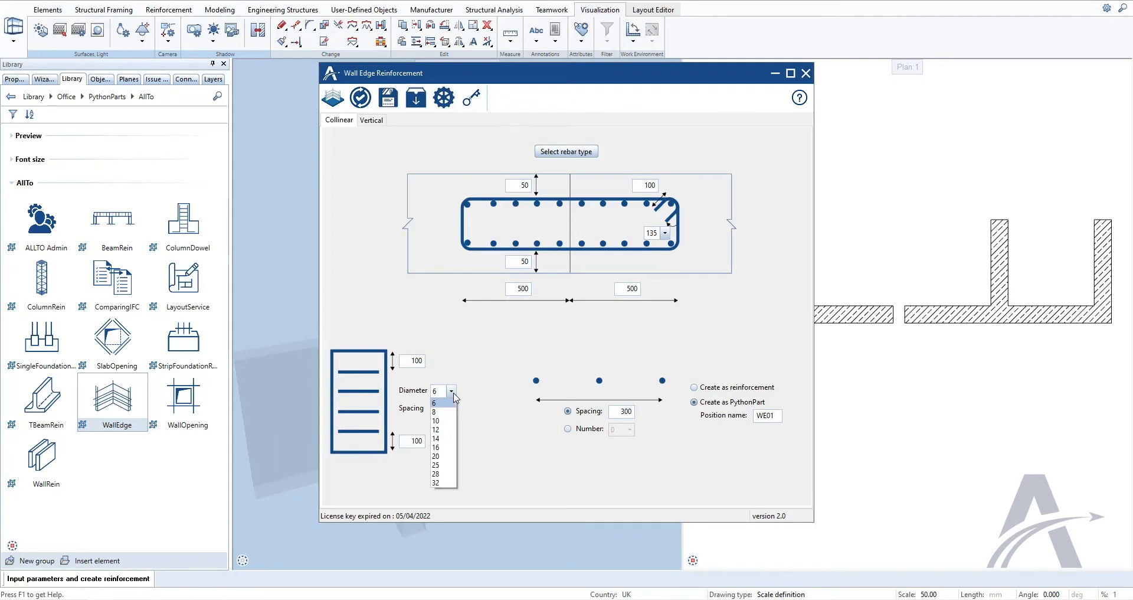
click(441, 420)
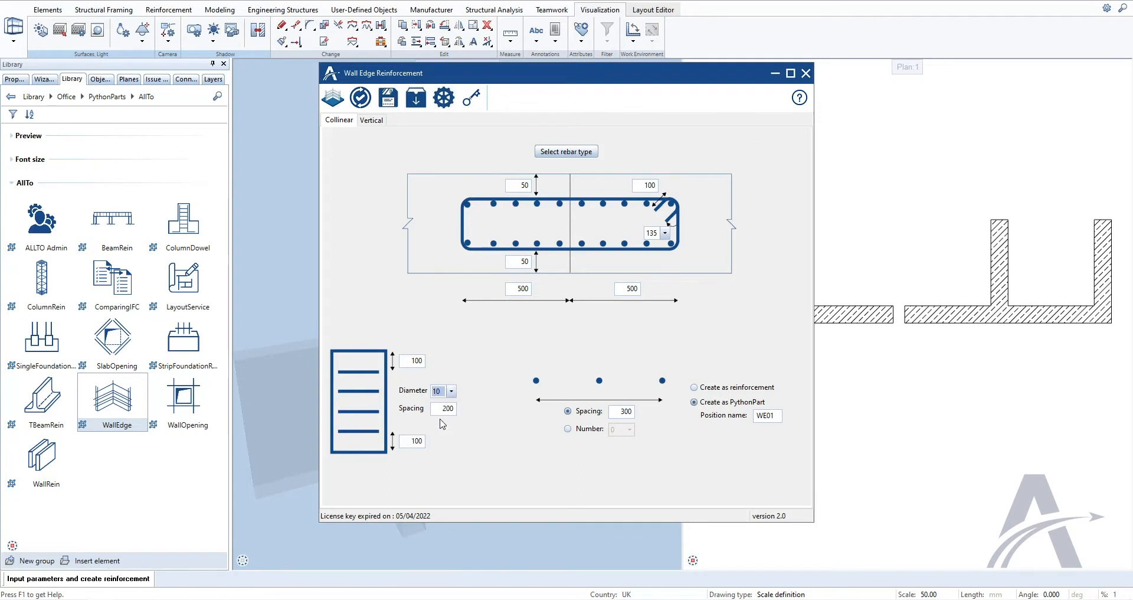
double_click(442, 409)
text(150)
double_click(622, 412)
text(200)
click(569, 429)
click(630, 429)
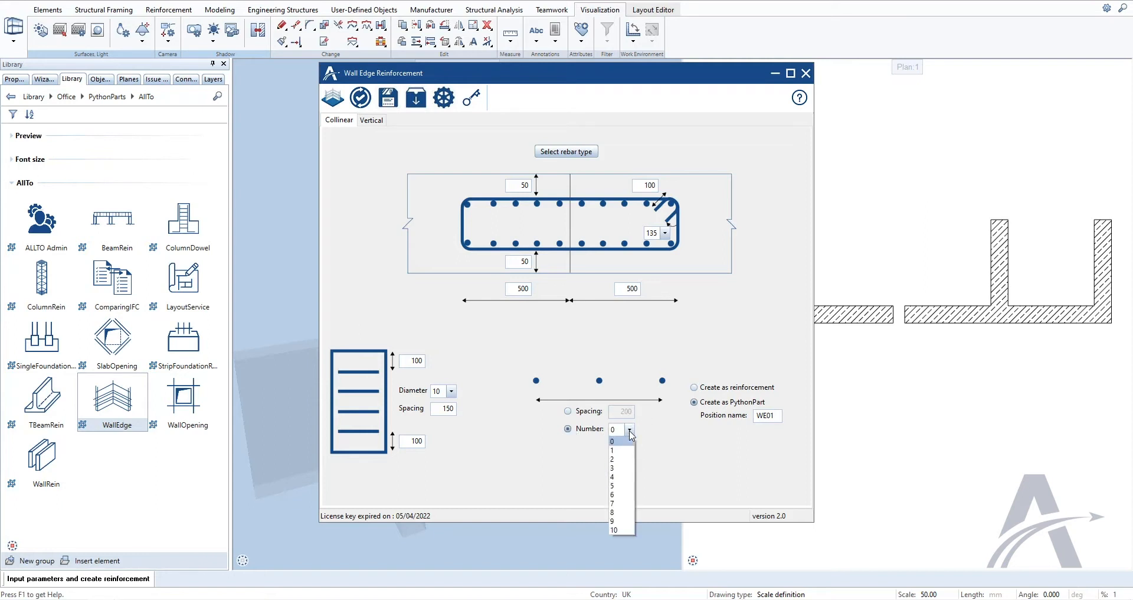
click(629, 430)
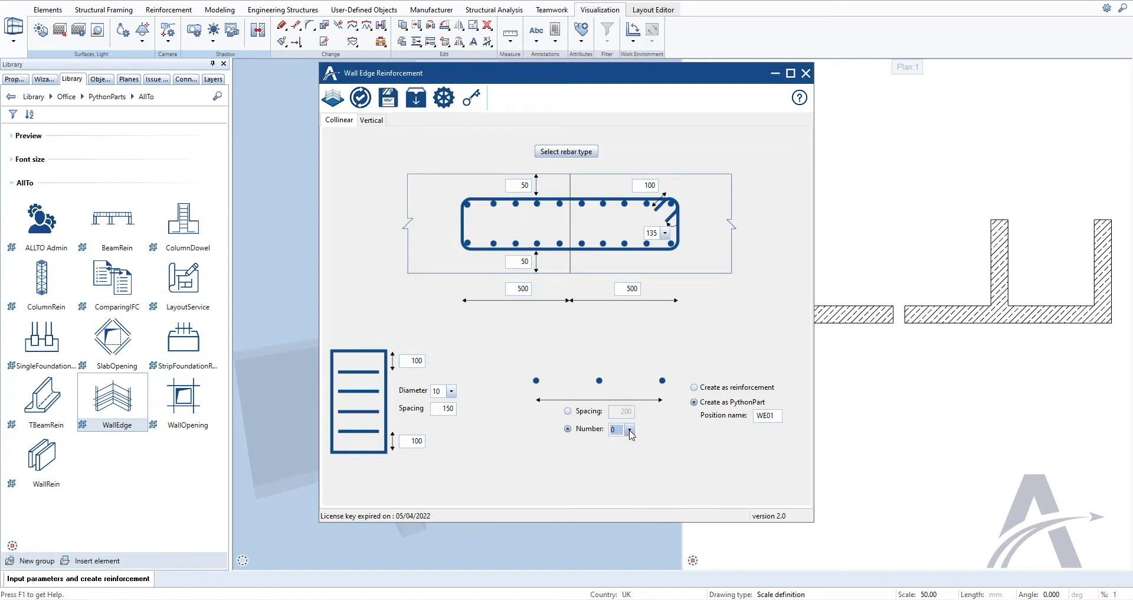
click(568, 412)
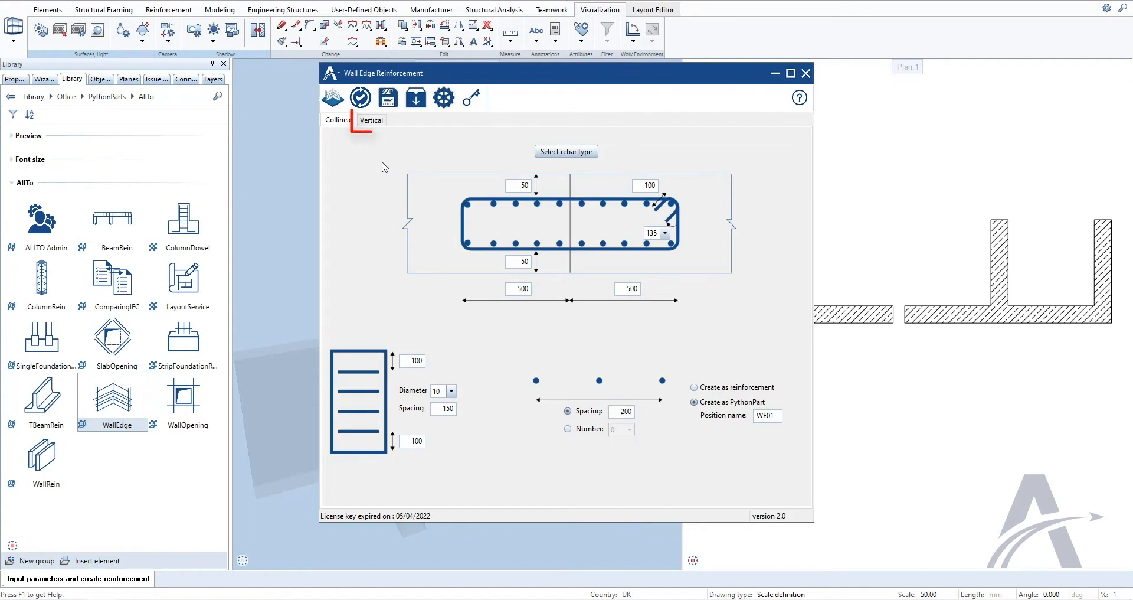
Step: Enable the vertical corner rebars with diameter 12 and a projection of 500 above the wall
click(372, 122)
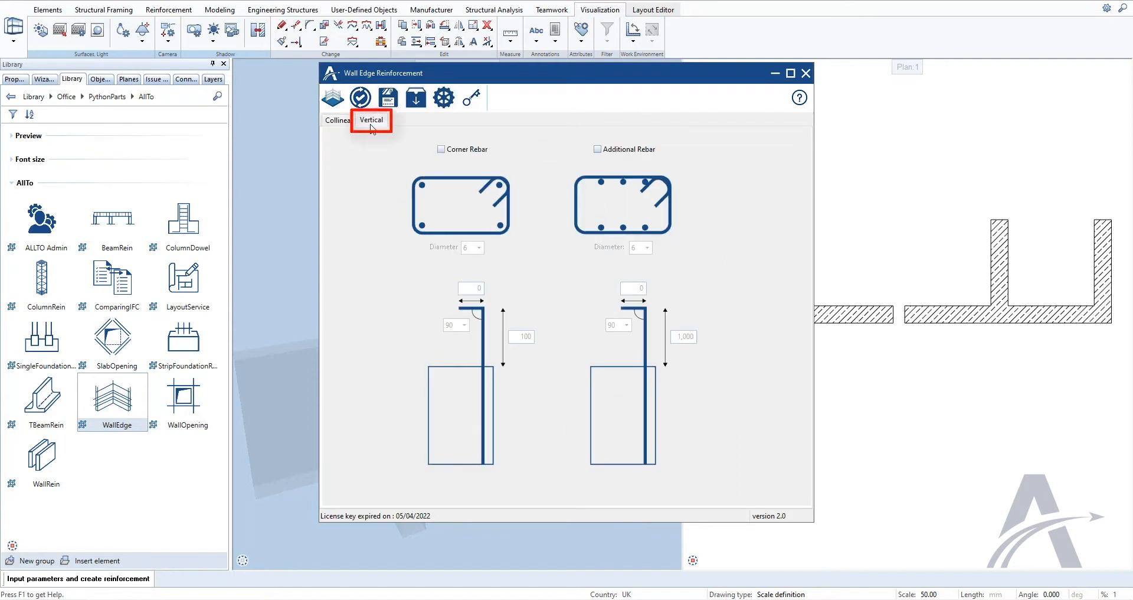
click(441, 149)
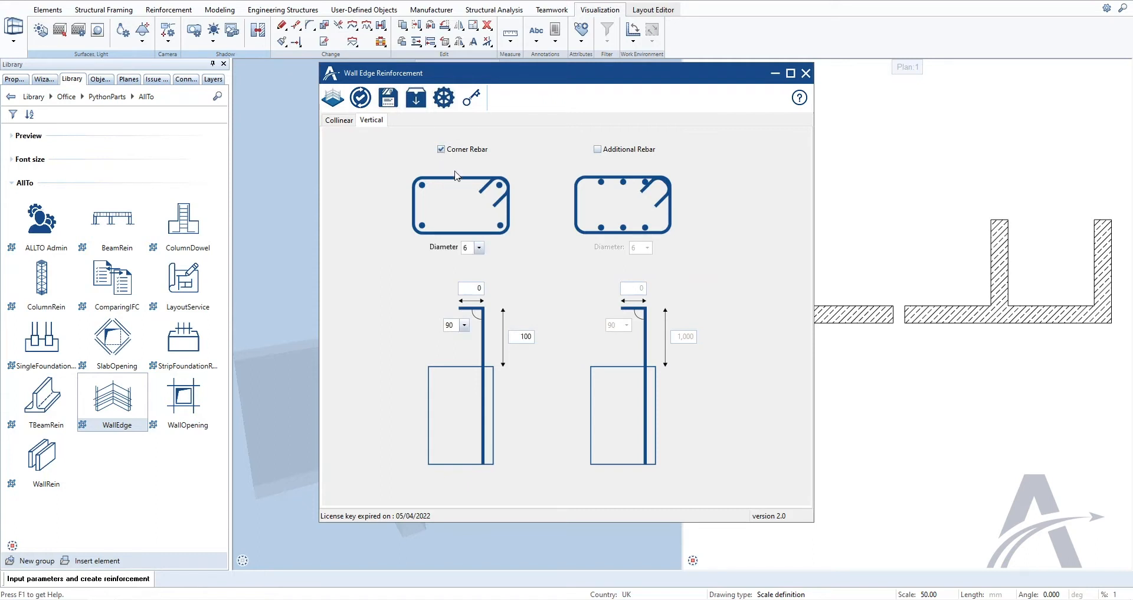
click(480, 248)
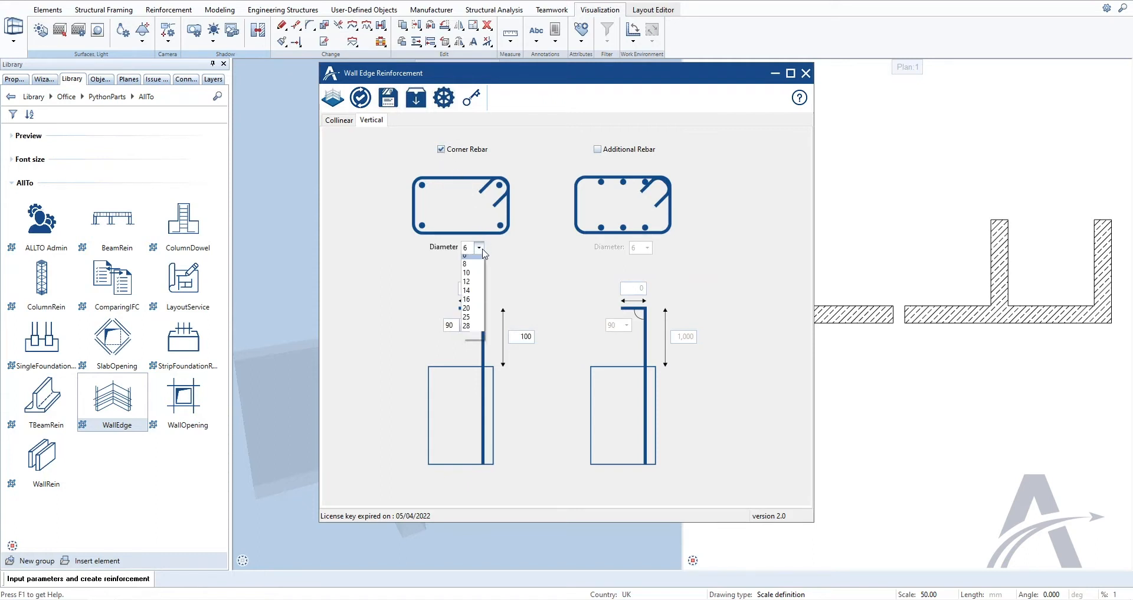
click(470, 286)
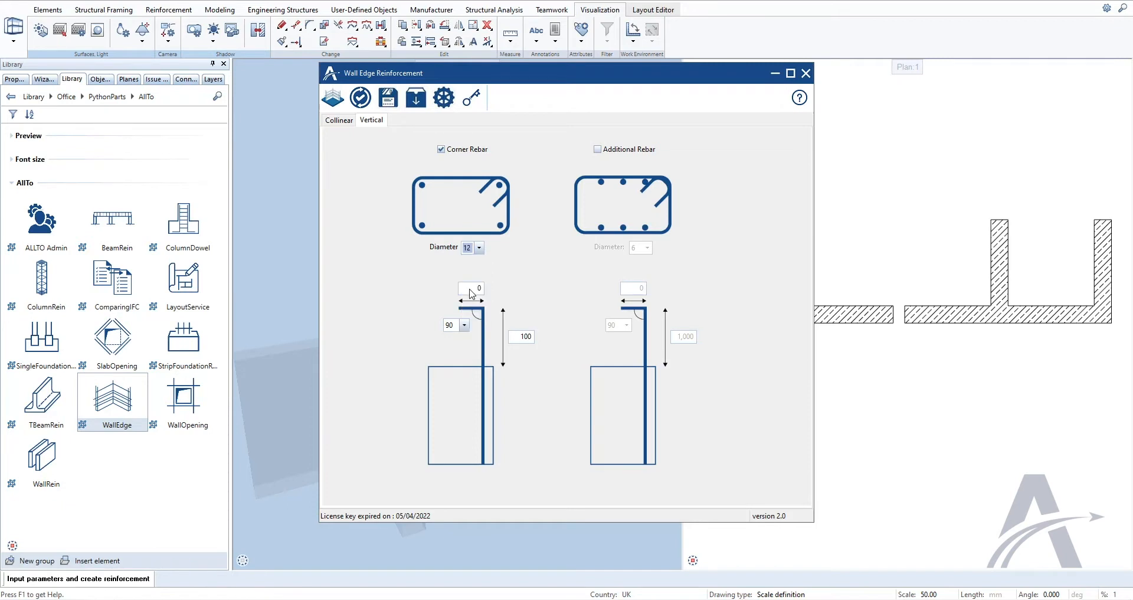
click(472, 288)
click(465, 325)
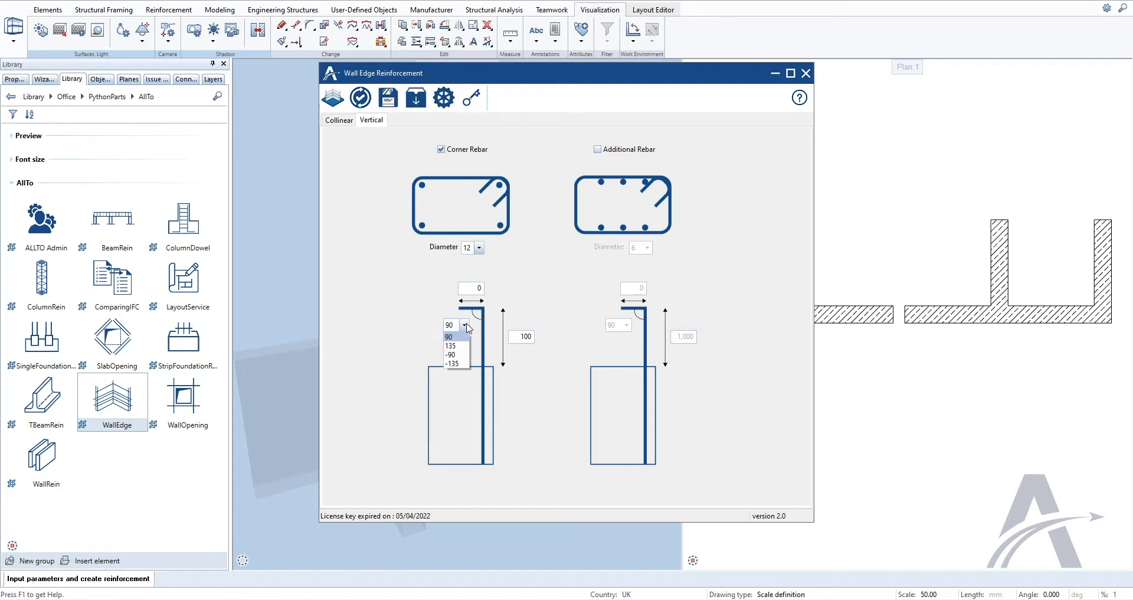
click(466, 326)
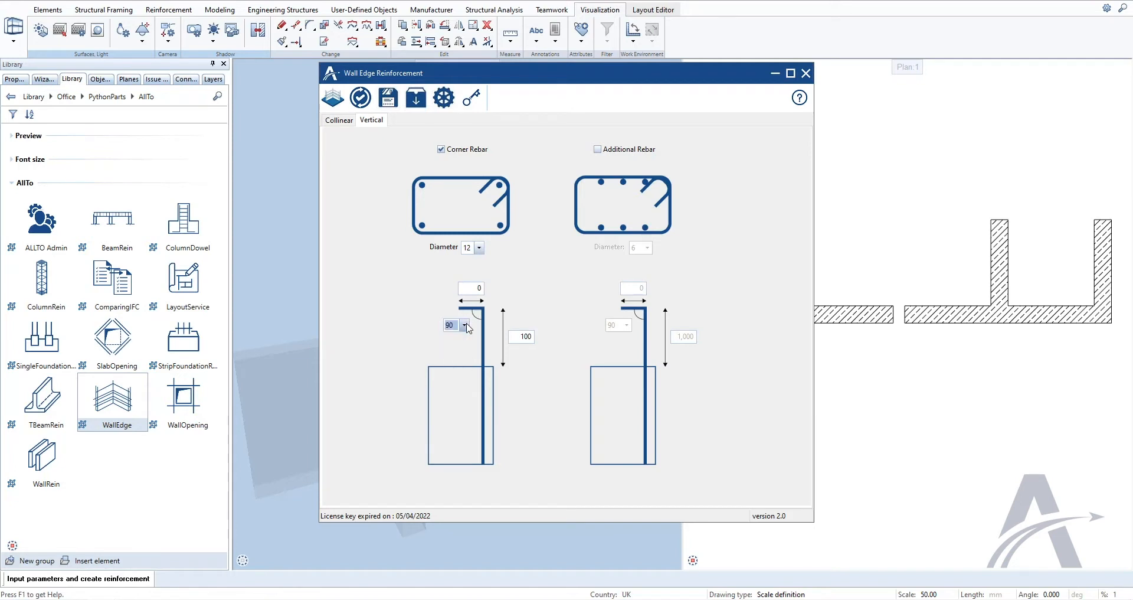
double_click(515, 335)
text(5)
Step: Enable the additional vertical rebars with diameter 8 and a projection of 500 above the wall
click(597, 150)
click(647, 248)
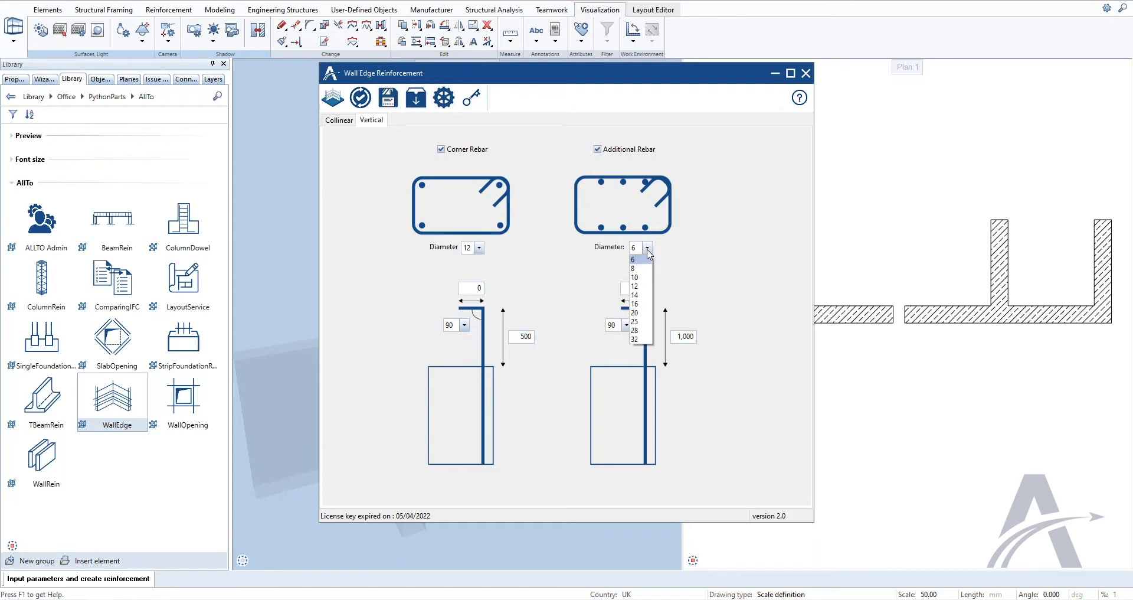
click(634, 269)
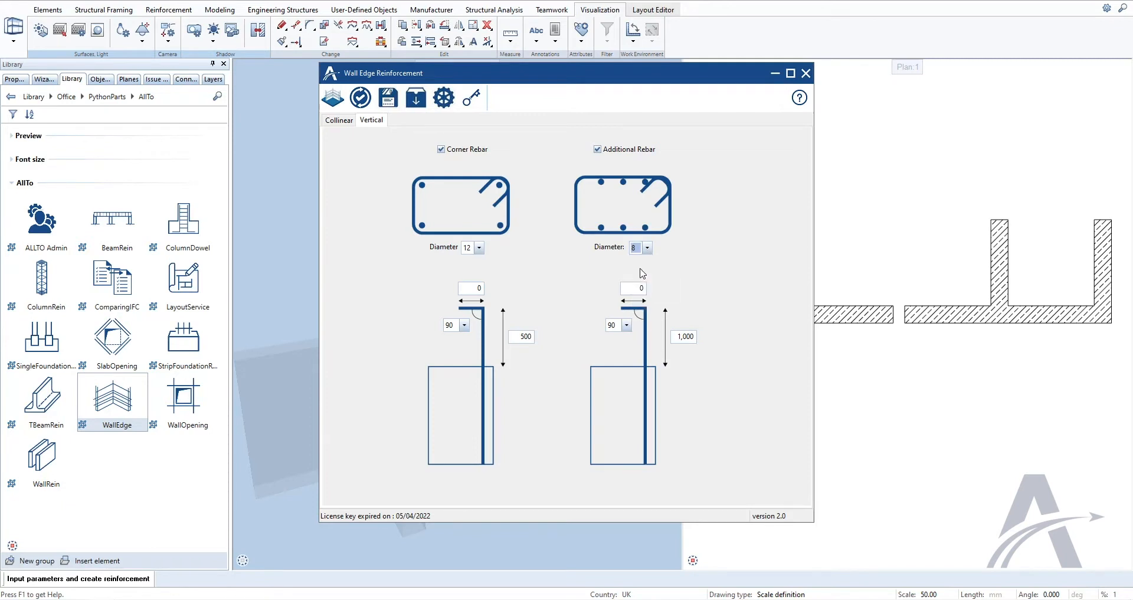
click(677, 335)
double_click(677, 336)
text(500)
Step: Create the collinear wall joint reinforcement and inspect it in the perspective view
click(359, 97)
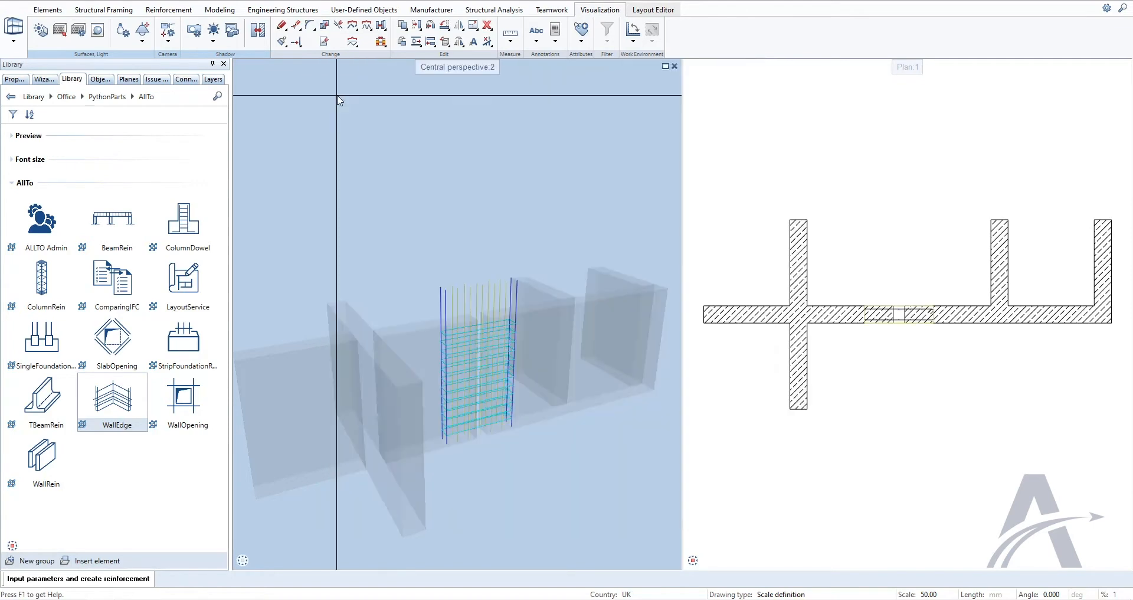
scroll(477, 357, up, 5)
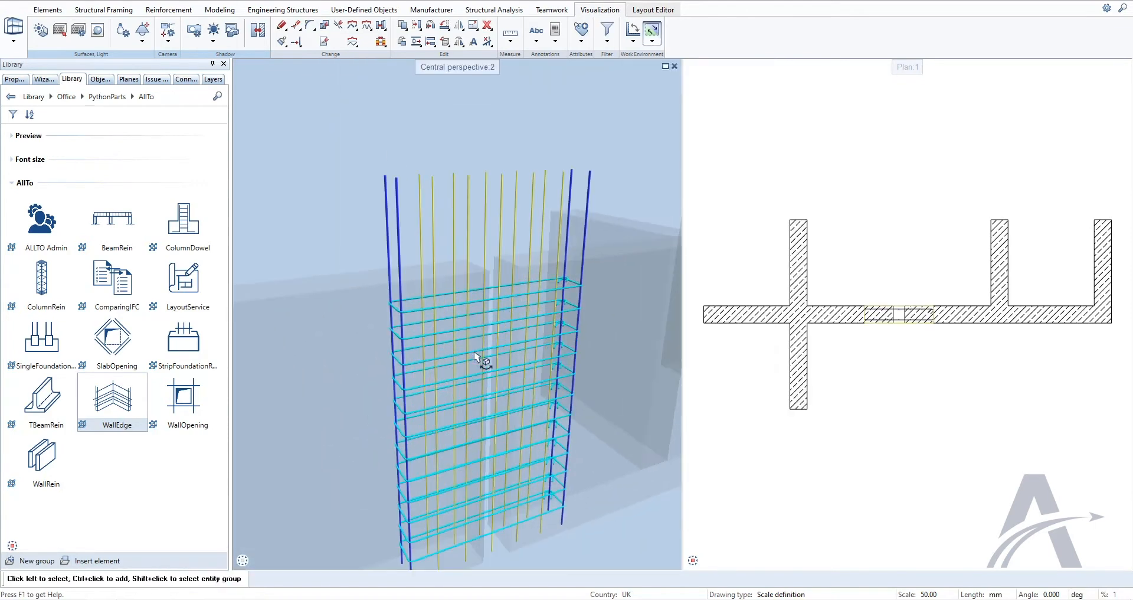
middle_drag(324, 323, 618, 329)
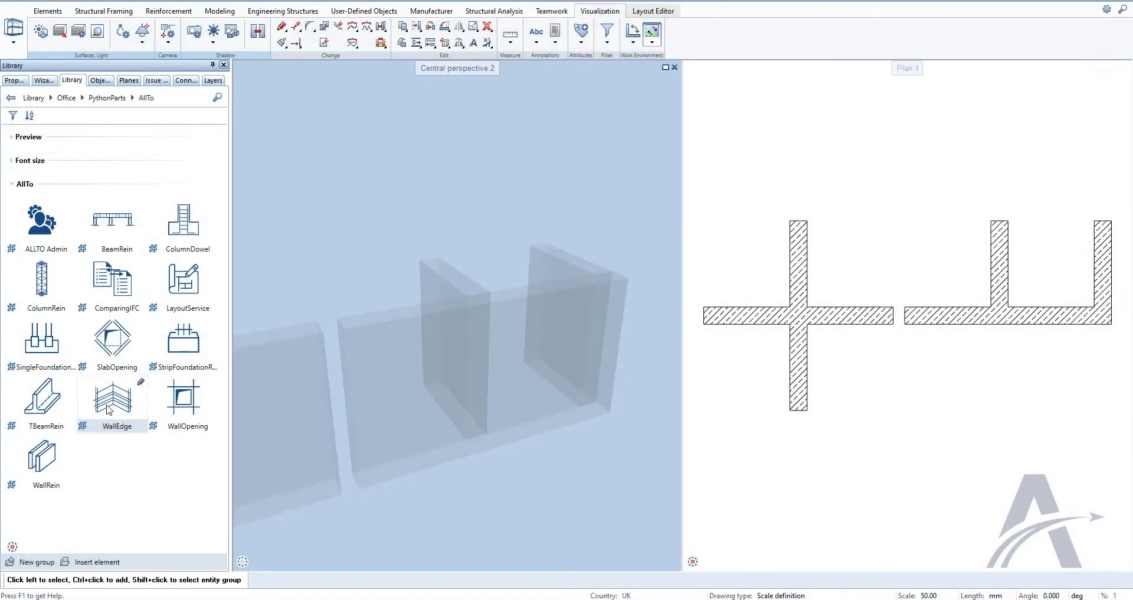
Step: Start WallEdge on the long wall and its perpendicular middle wall, choosing the rebar type with straight bars and an open U-bar
click(109, 409)
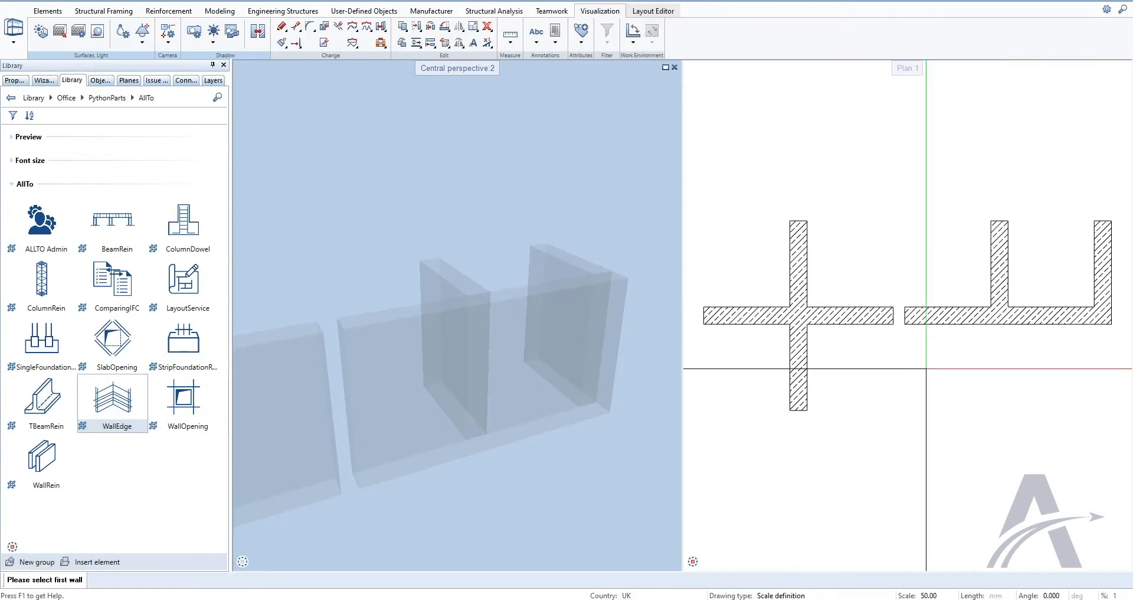
click(963, 316)
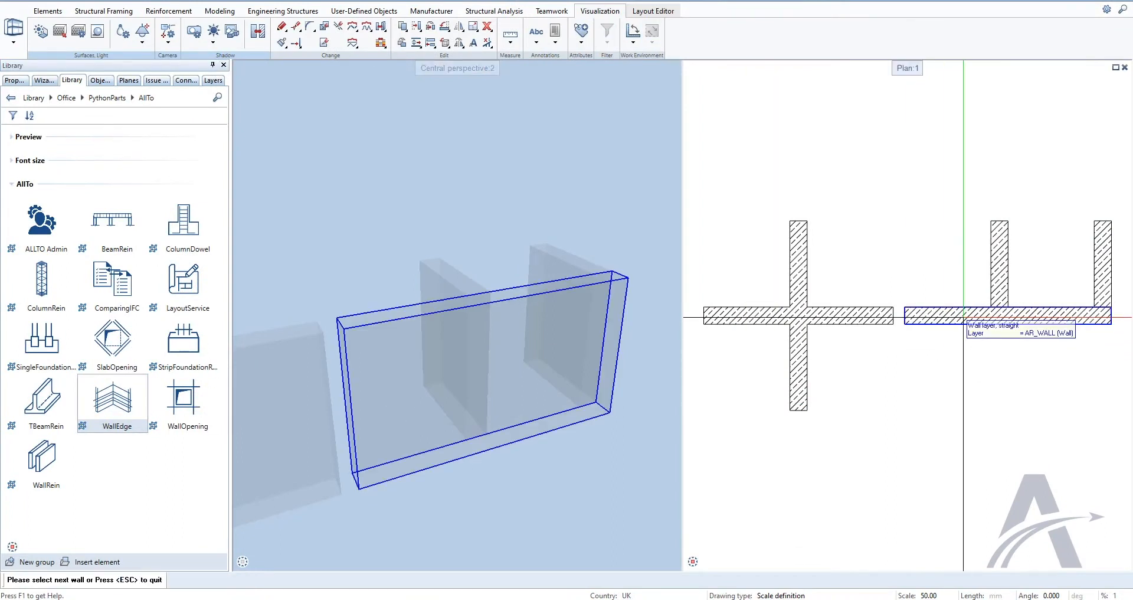
click(997, 284)
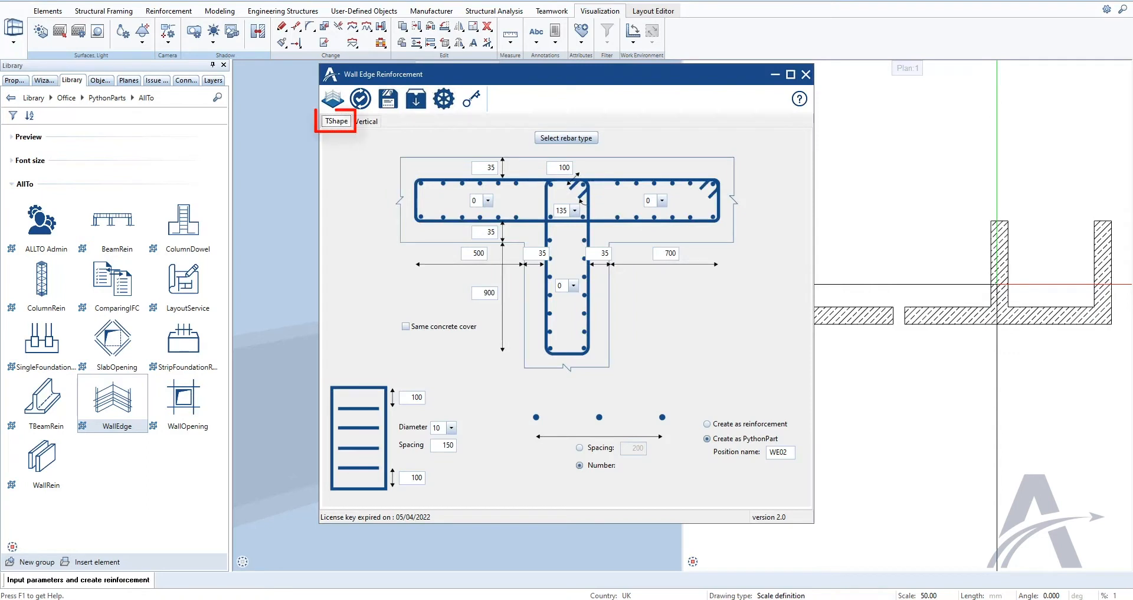
click(561, 139)
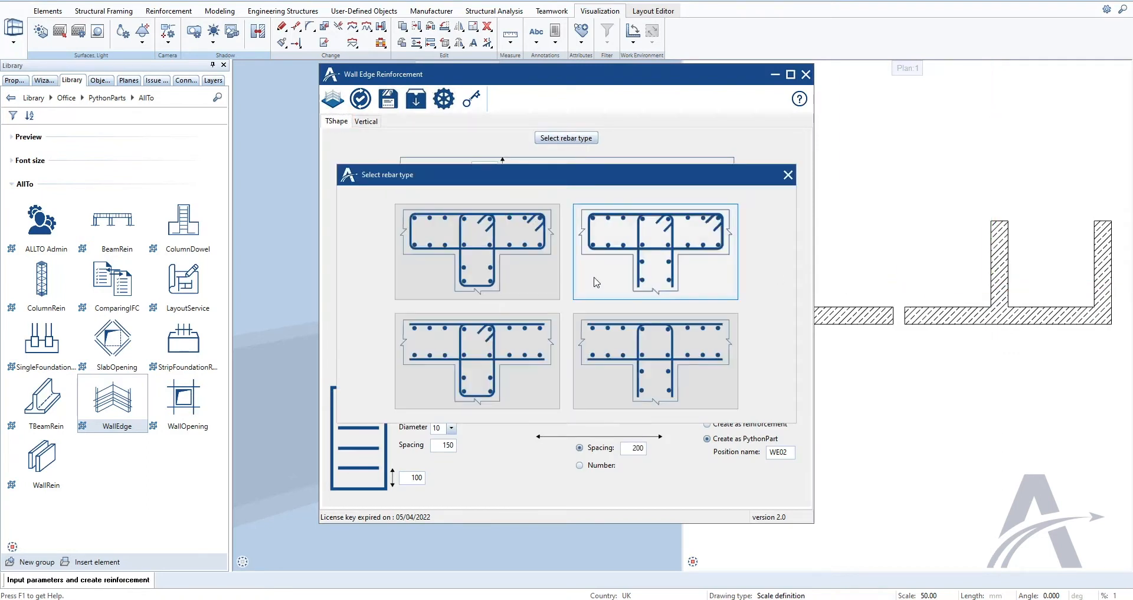
click(789, 176)
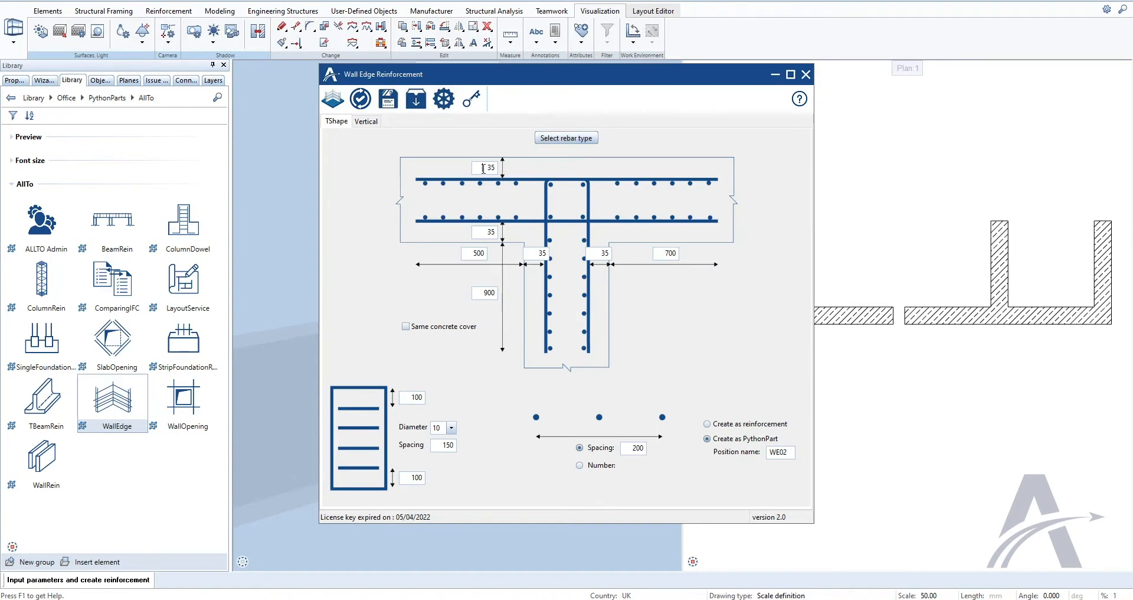
Step: Use the same concrete cover of 50 on all sides of the T-shaped joint
drag(482, 168, 513, 168)
drag(482, 232, 503, 234)
click(405, 327)
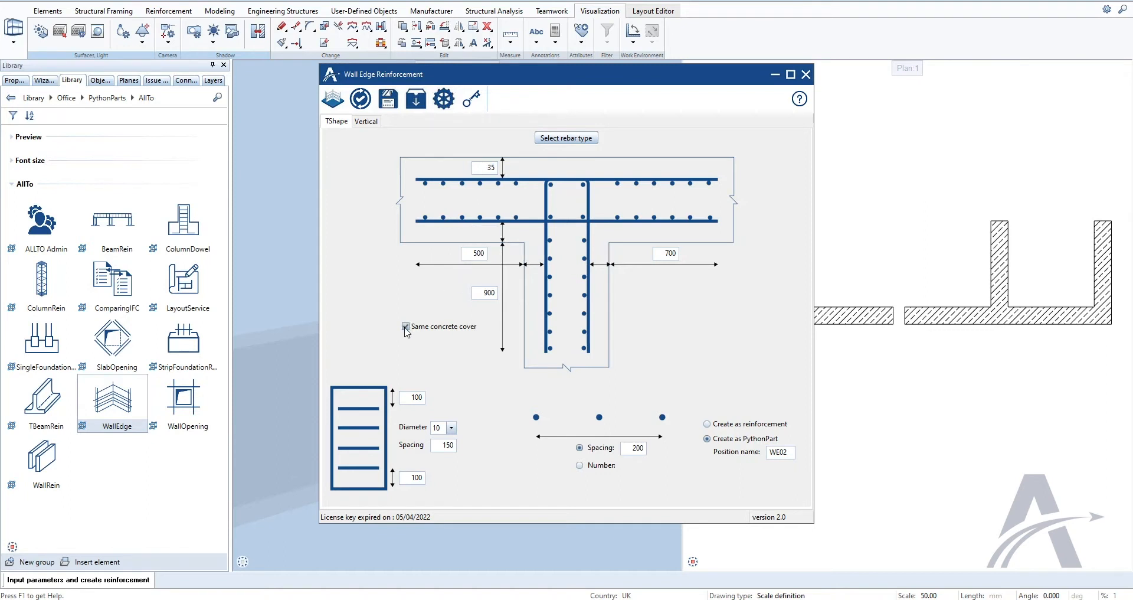
double_click(485, 167)
text(50)
Step: Distribute the T-joint's vertical bars by number, with 2 and 3 in the two flange sides and 4 in the stem
click(579, 465)
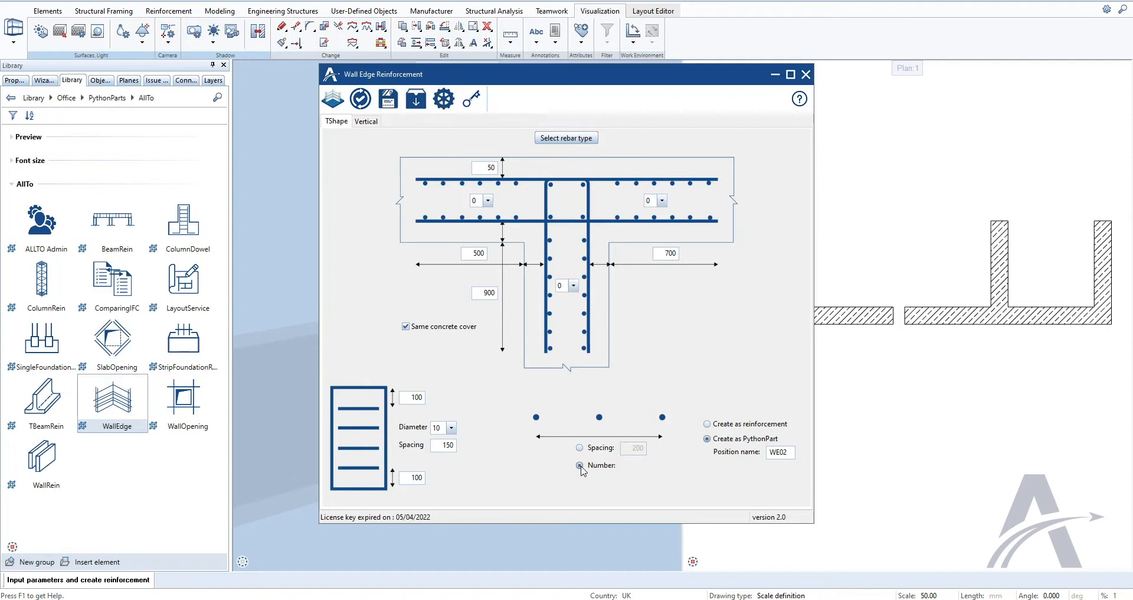
click(489, 202)
click(478, 230)
click(656, 201)
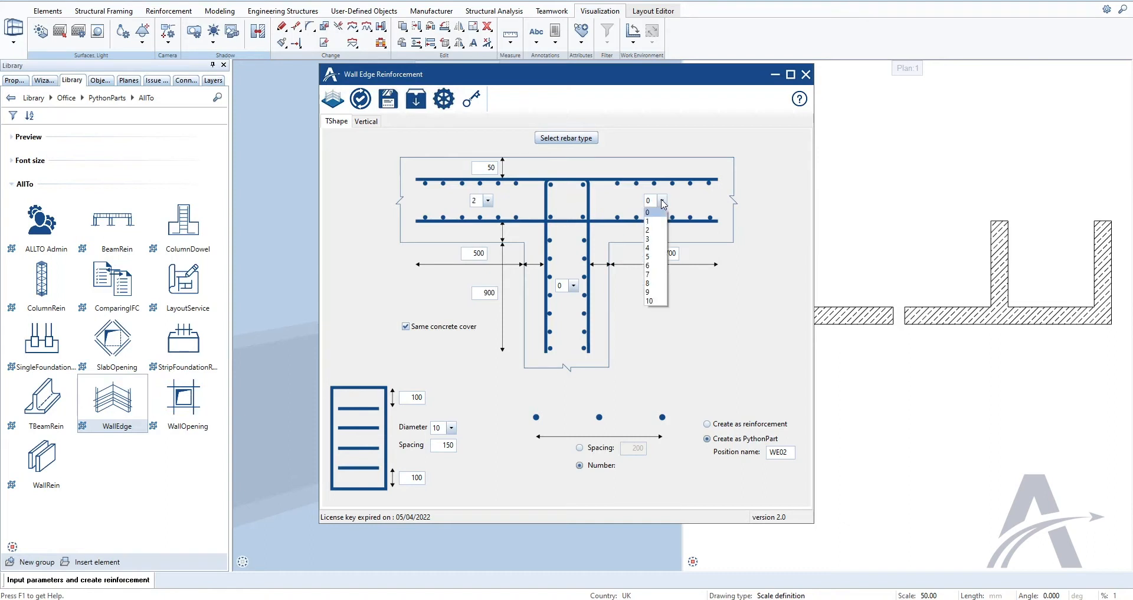
click(653, 239)
click(573, 286)
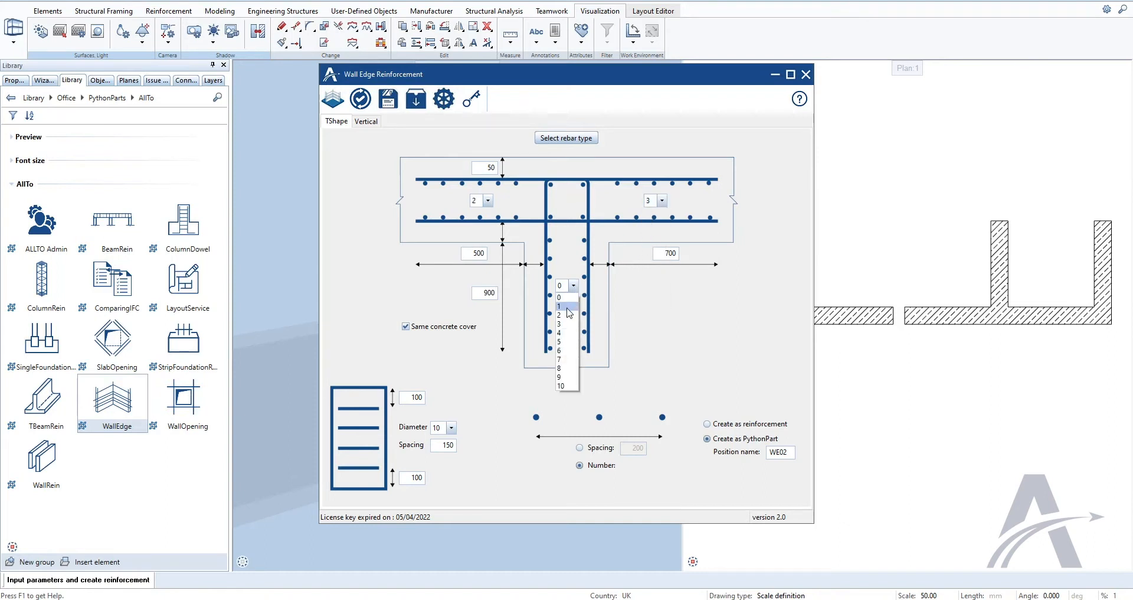
click(562, 333)
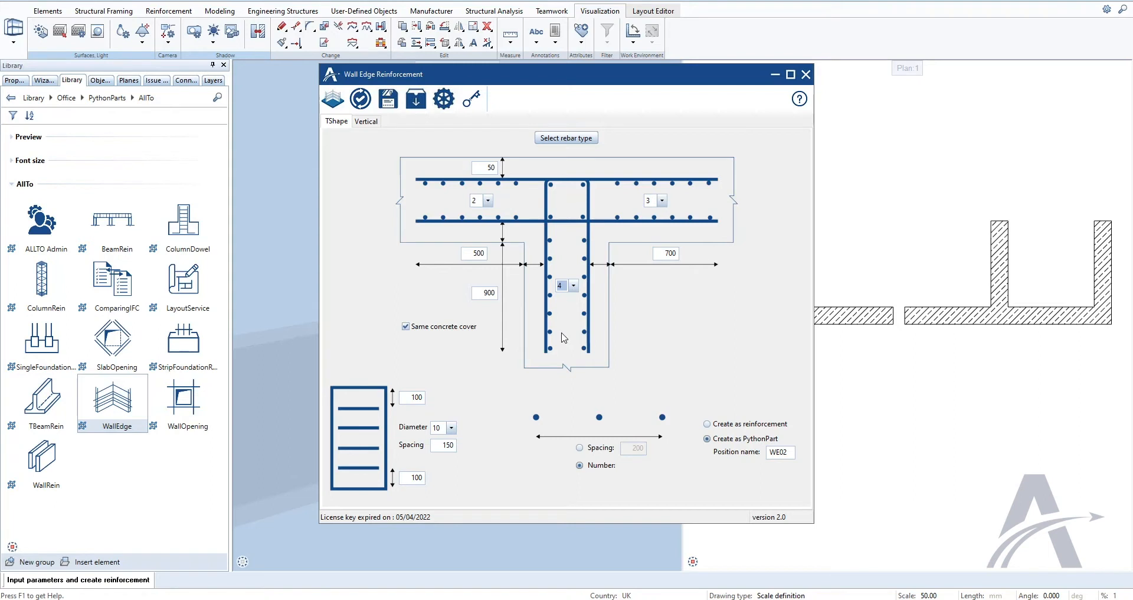
Step: Enable the middle vertical rebars for the T-shaped joint, create its reinforcement and inspect it in the perspective view
click(366, 122)
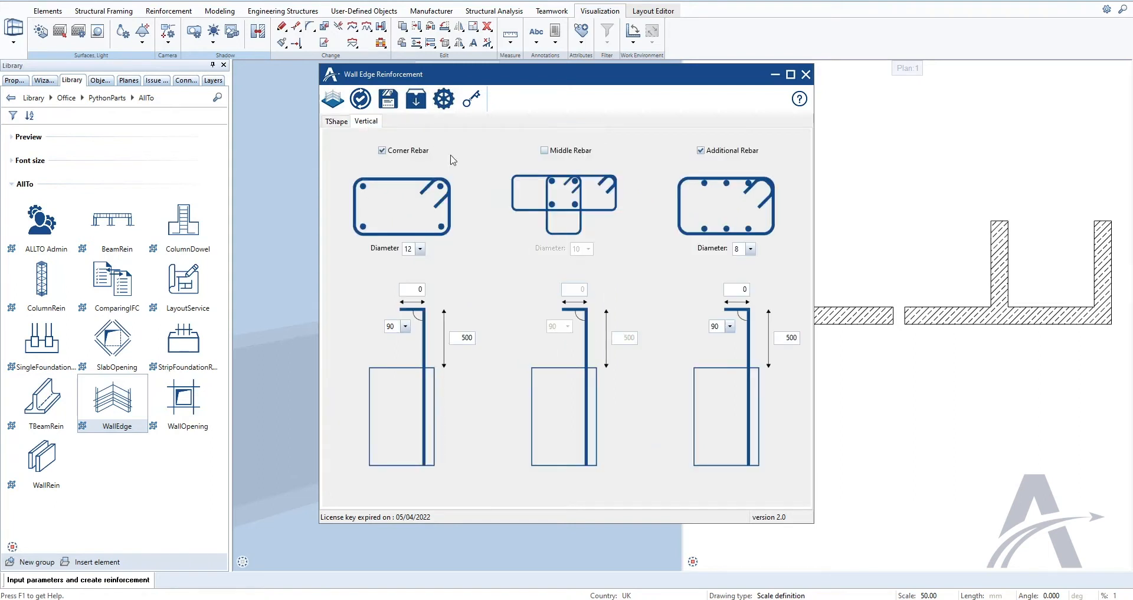
click(545, 152)
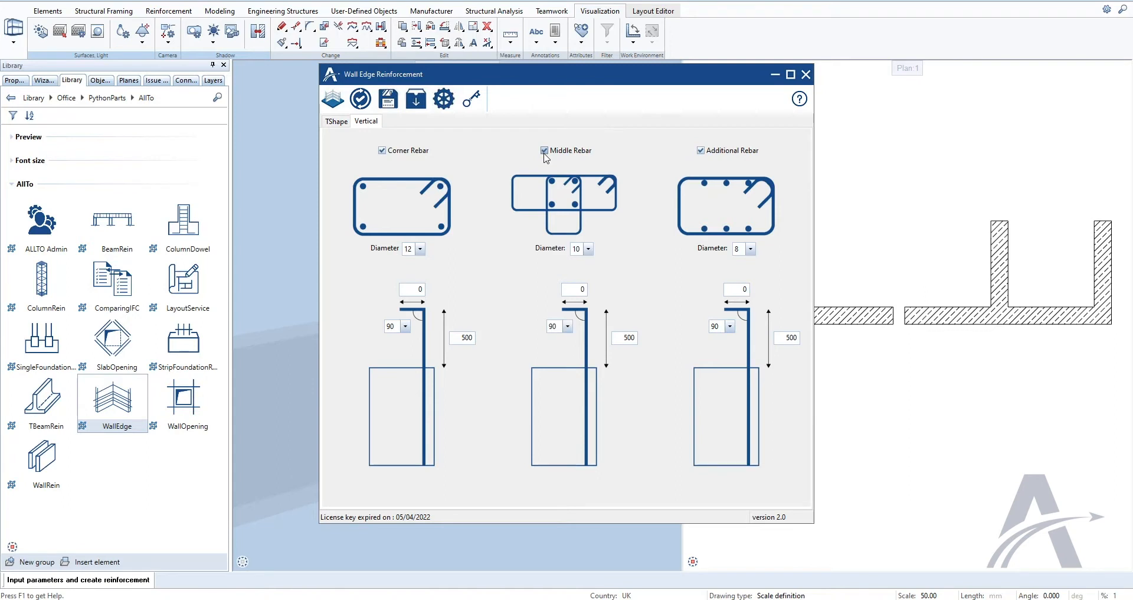
click(334, 101)
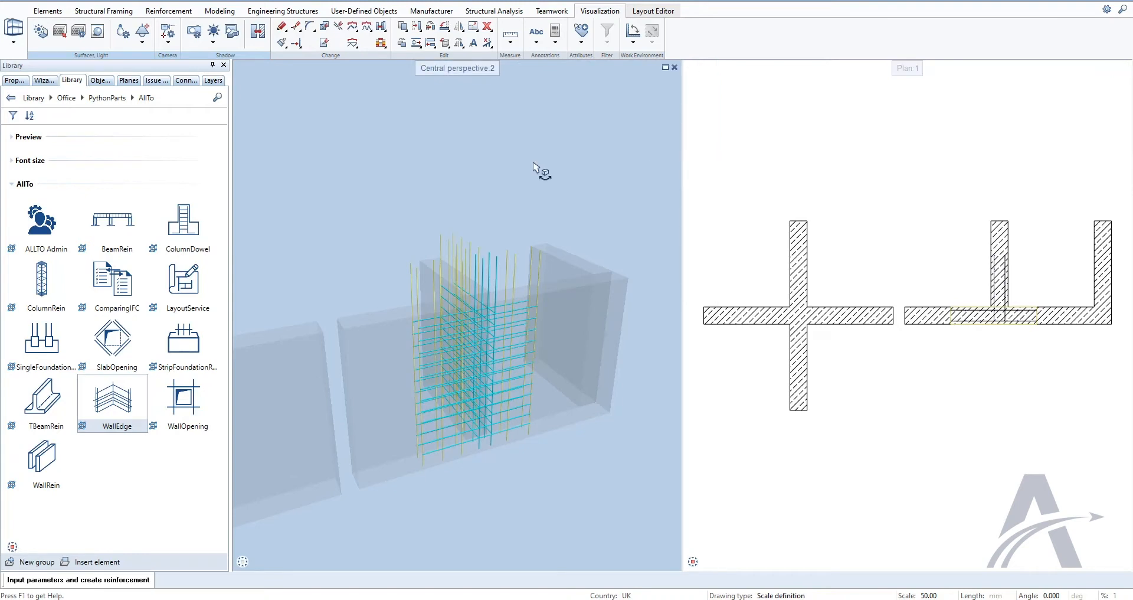
scroll(495, 306, up, 4)
shift+middle_drag(328, 321, 630, 306)
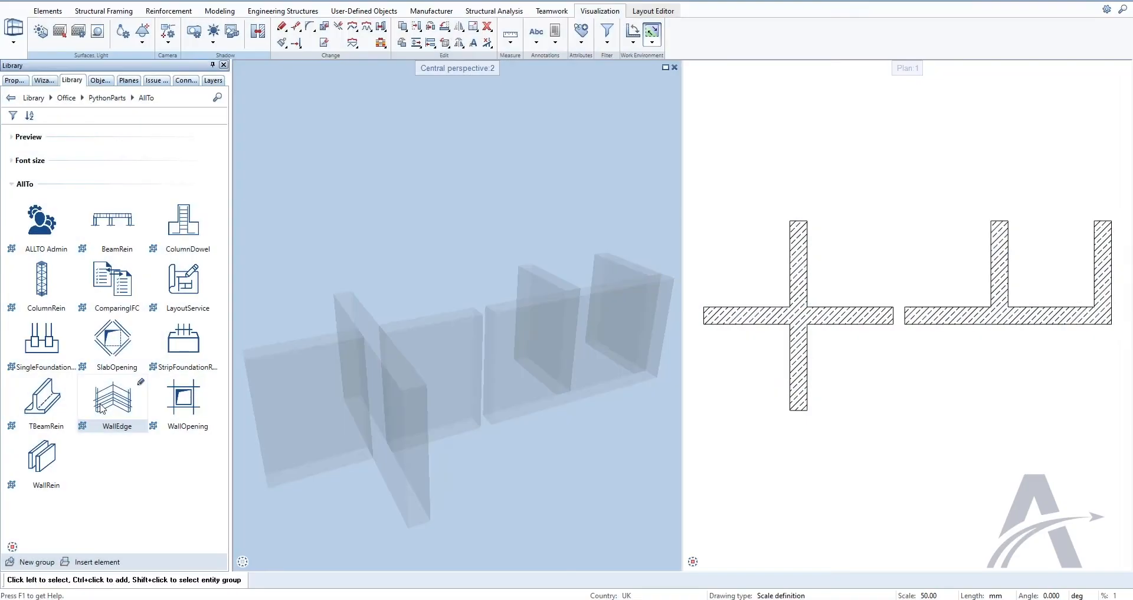
Step: Start WallEdge on the long wall and the perpendicular wall at its end, choosing the rebar type with only bent L-bars
click(101, 407)
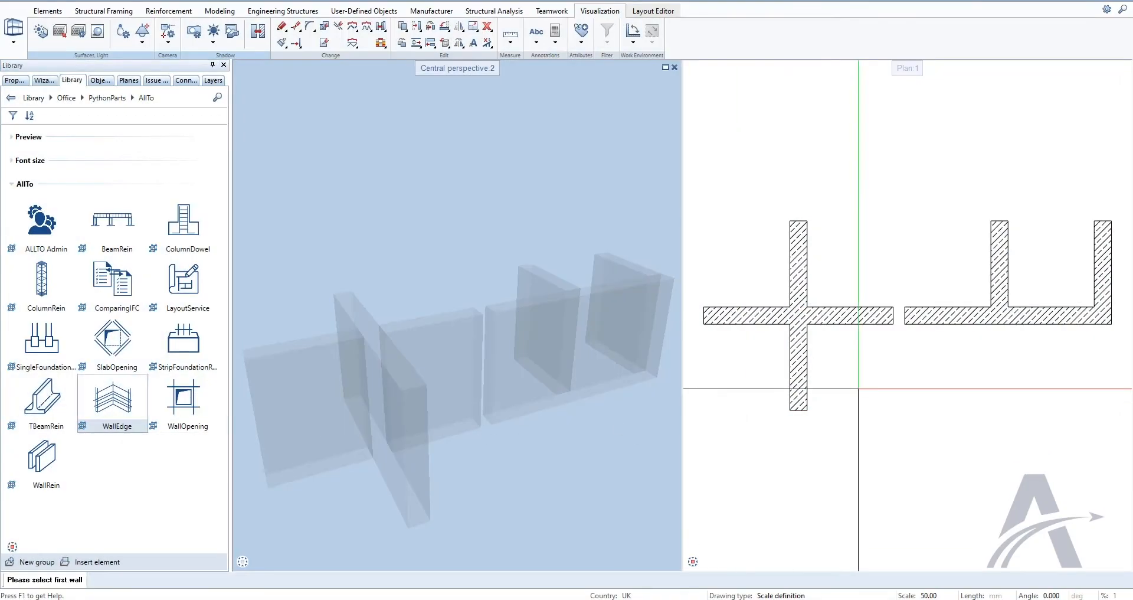
click(968, 317)
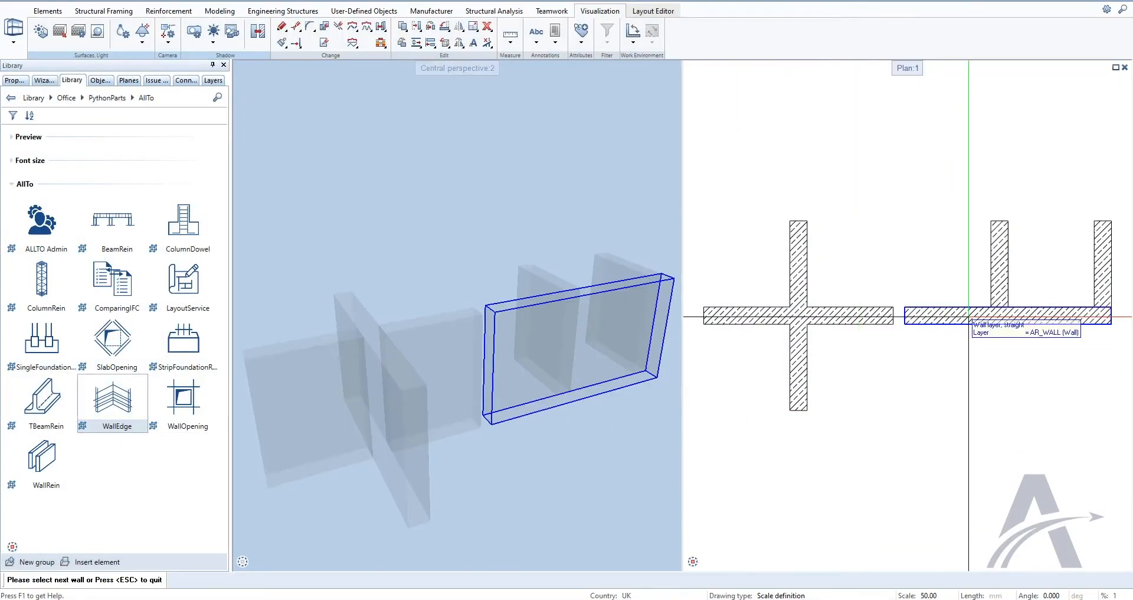
click(1101, 286)
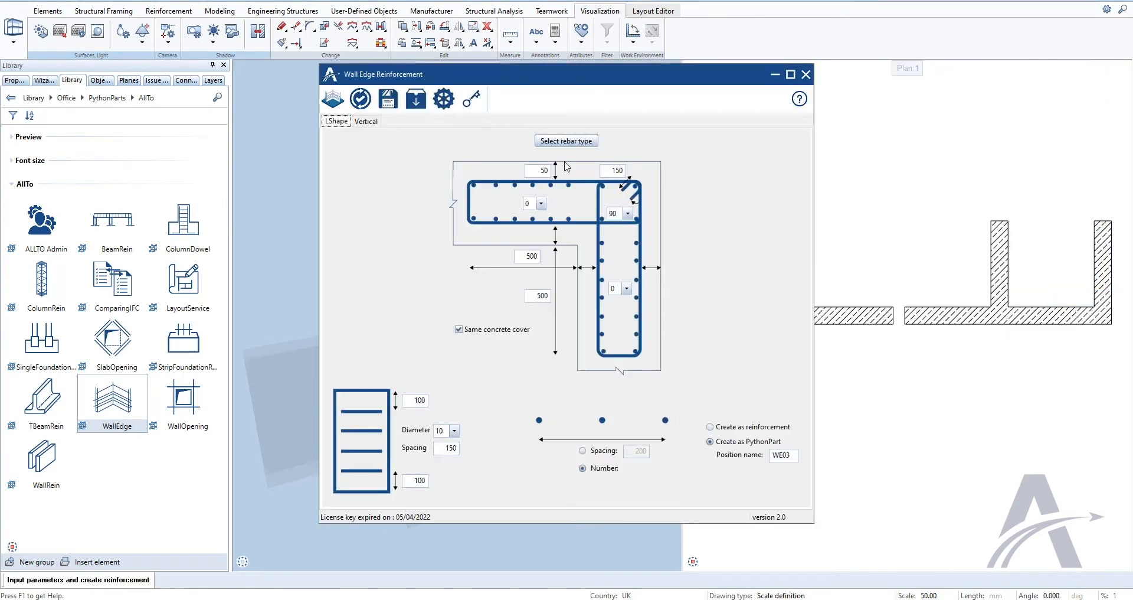
click(567, 142)
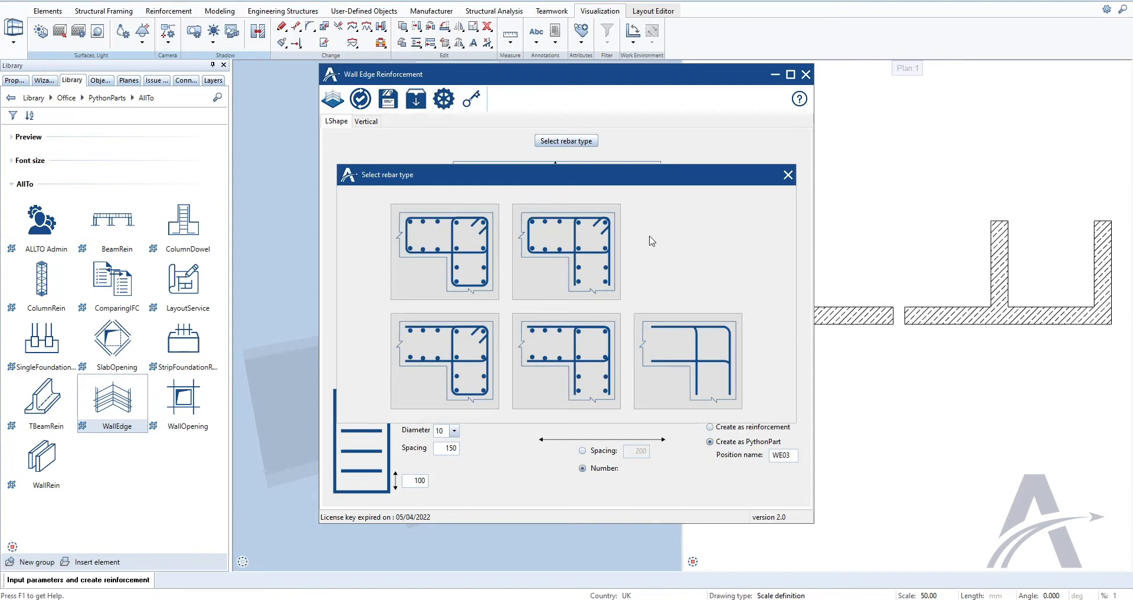
click(689, 351)
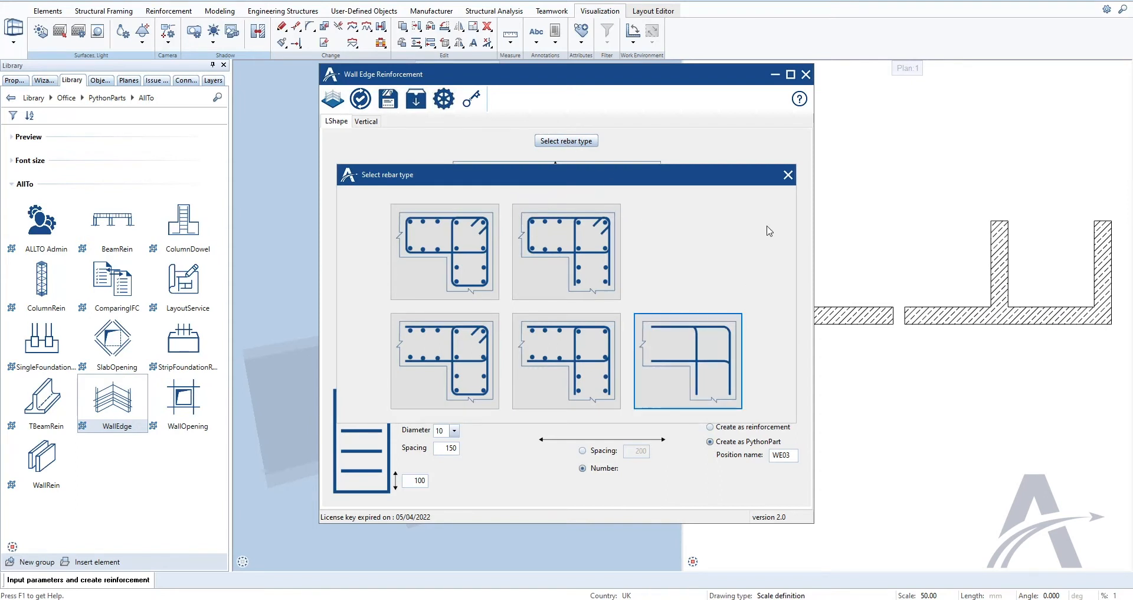
click(788, 180)
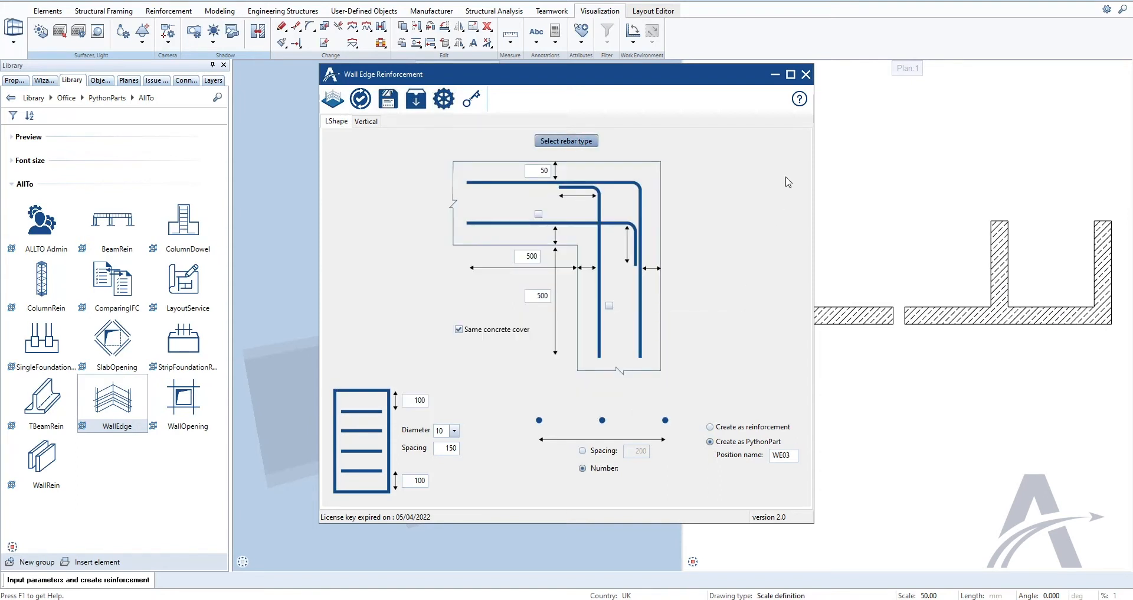
Step: Enable the bent ends on both inner bars of the L-shaped joint and set each bend length to 300
click(538, 214)
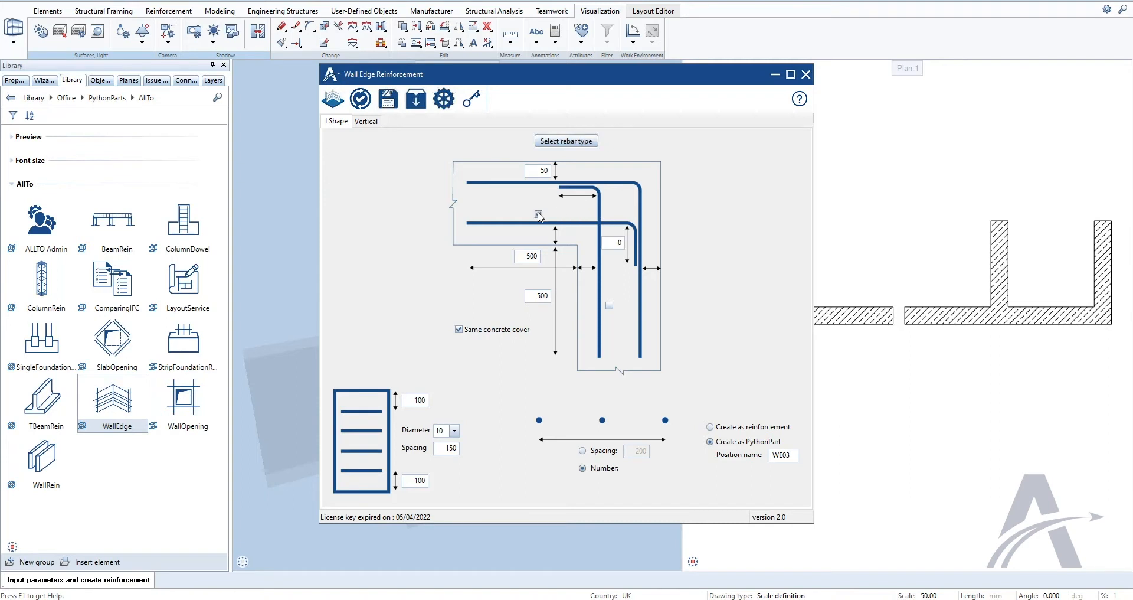
double_click(608, 241)
text(3)
click(610, 306)
double_click(581, 207)
text(300)
Step: Create the L-shaped joint reinforcement with its vertical rebar settings kept, and inspect it in the perspective and plan views
click(366, 124)
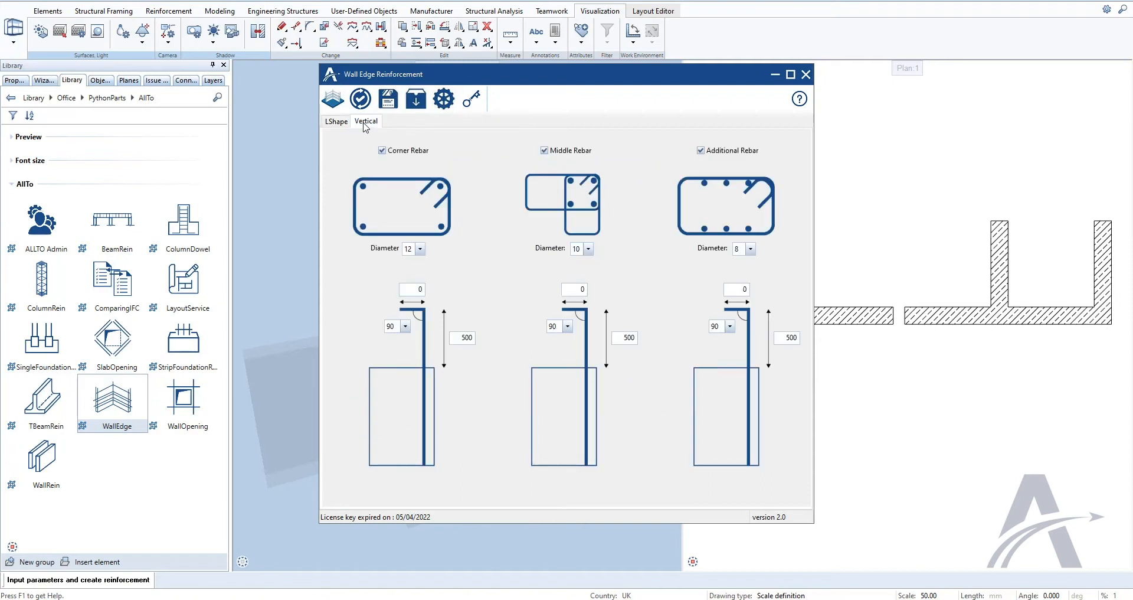
click(333, 100)
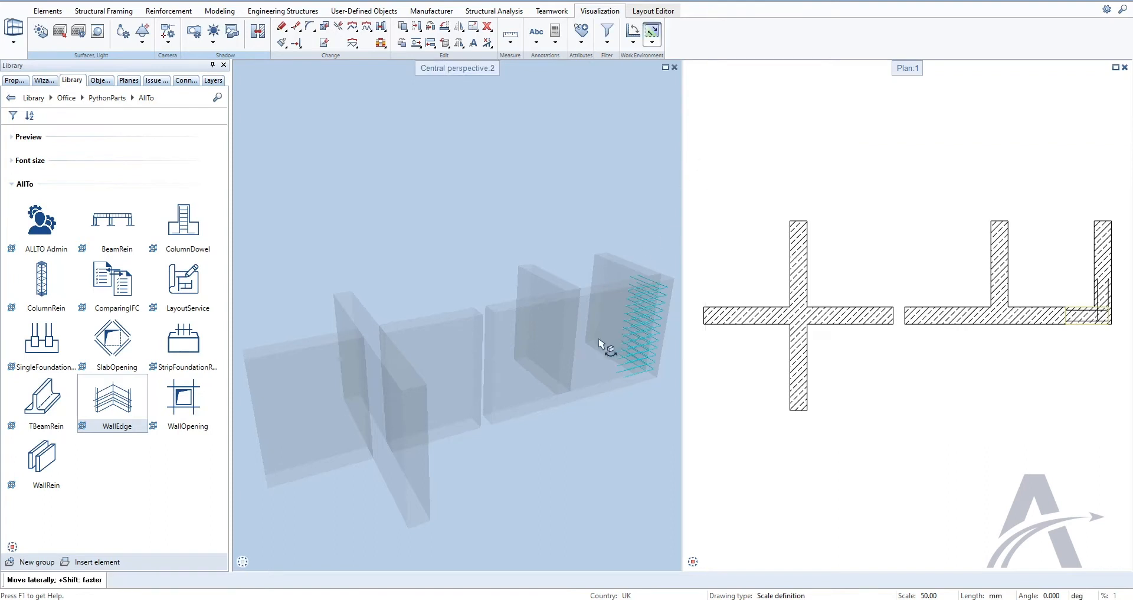
scroll(590, 348, up, 5)
scroll(564, 338, up, 2)
drag(374, 306, 418, 238)
middle_drag(520, 238, 454, 413)
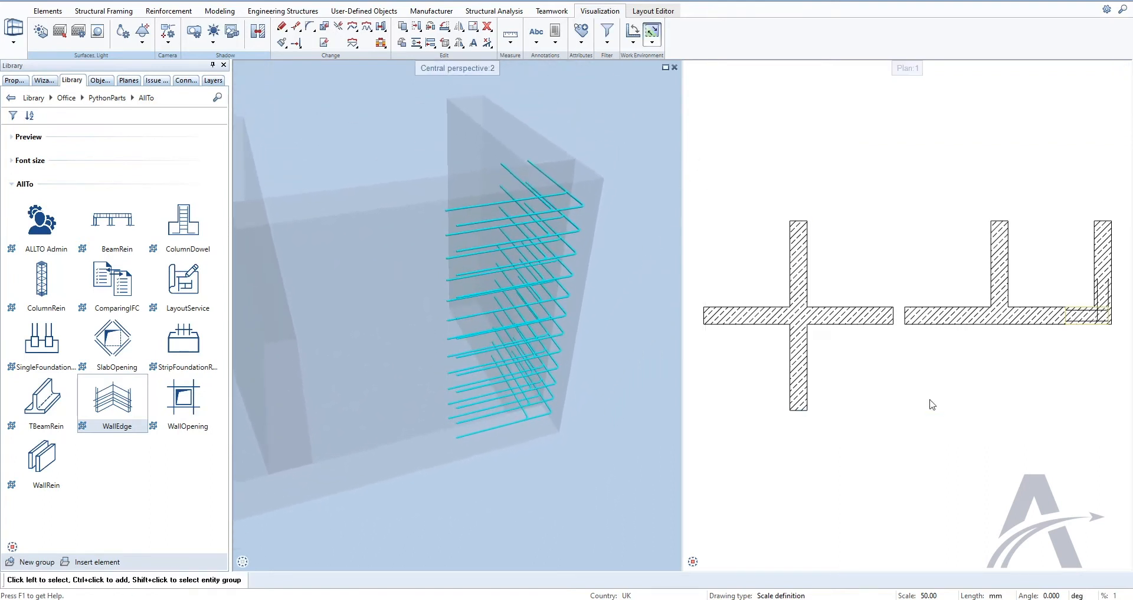
scroll(1092, 259, up, 5)
scroll(1096, 267, down, 3)
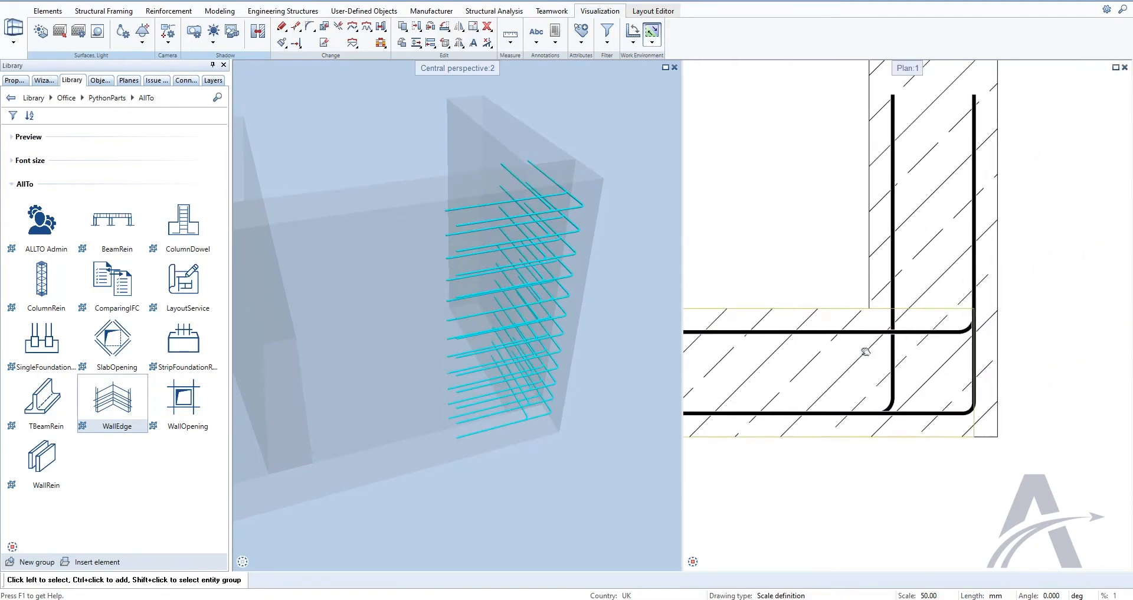
click(838, 336)
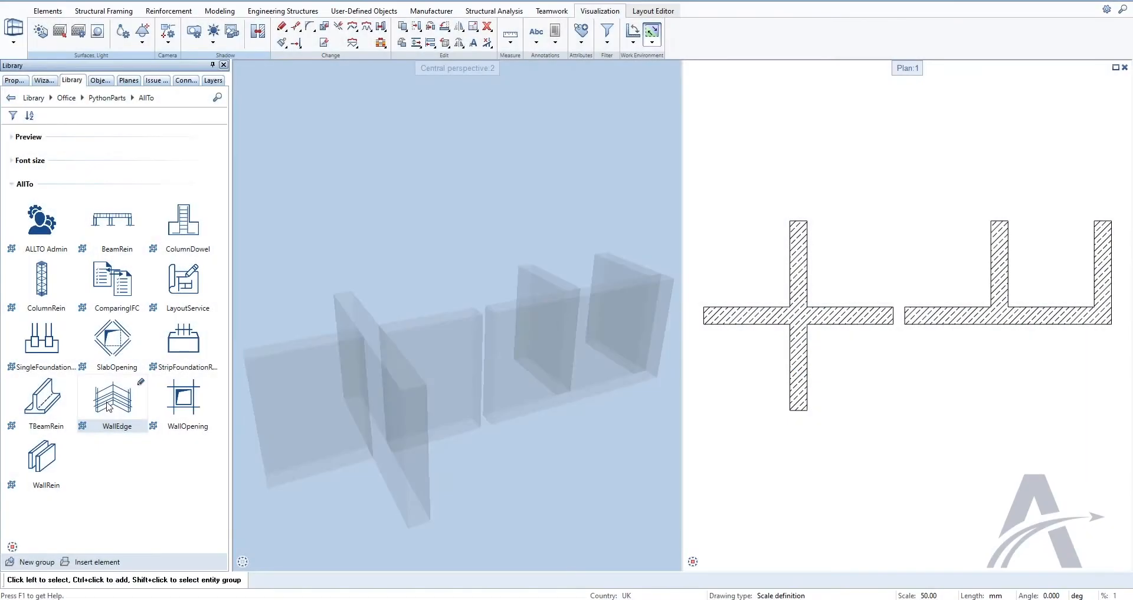
Step: Start WallEdge on the two crossing walls and choose the rebar type with closed stirrups in both directions
click(110, 406)
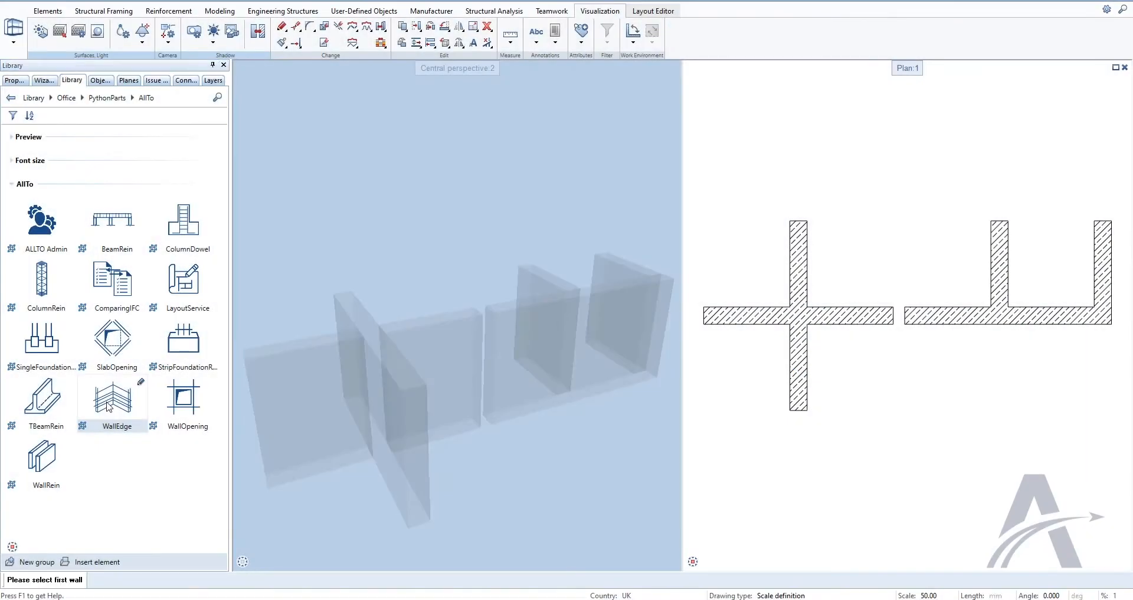
click(721, 316)
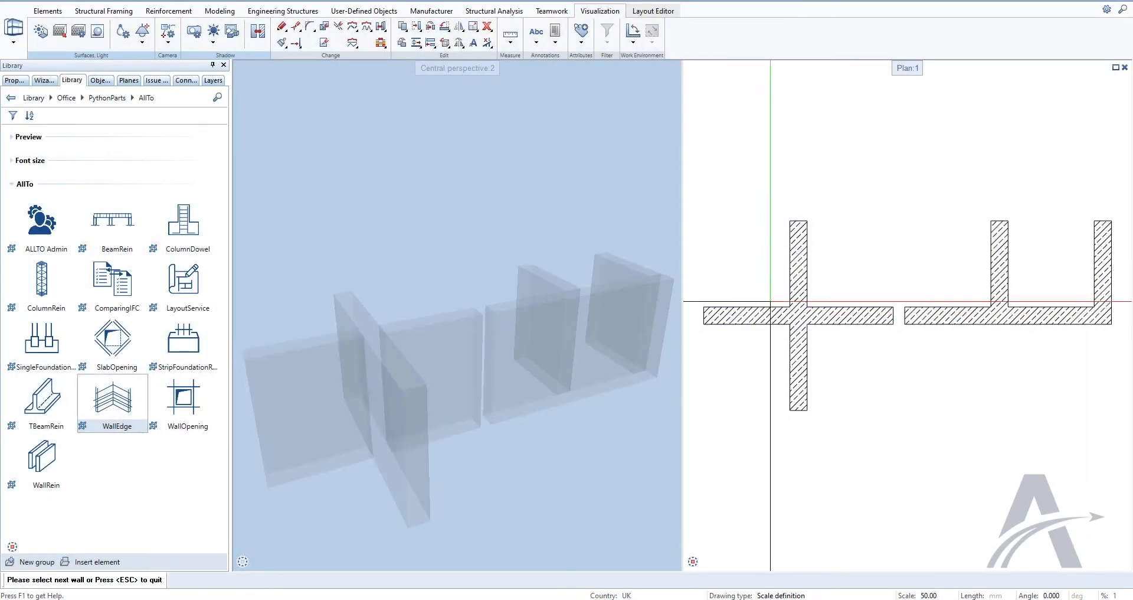
click(799, 278)
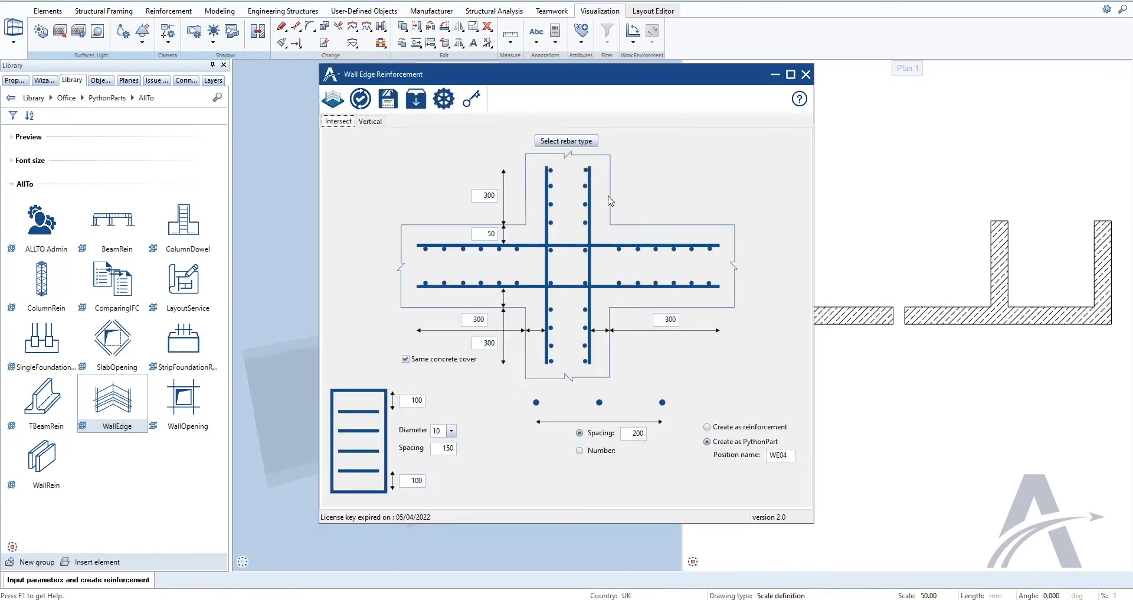
click(565, 142)
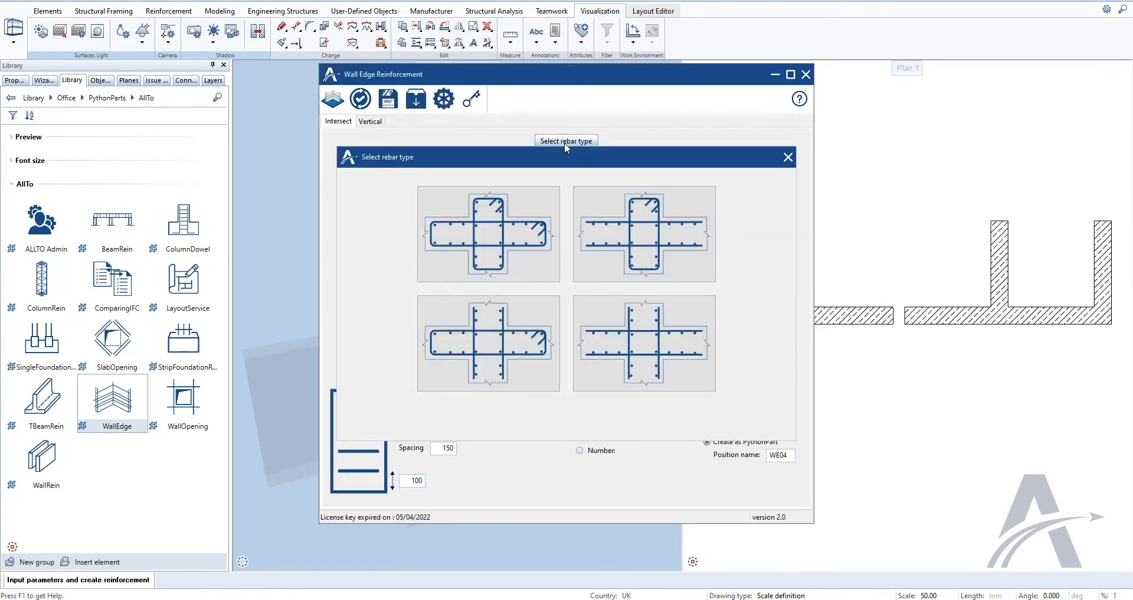
click(497, 227)
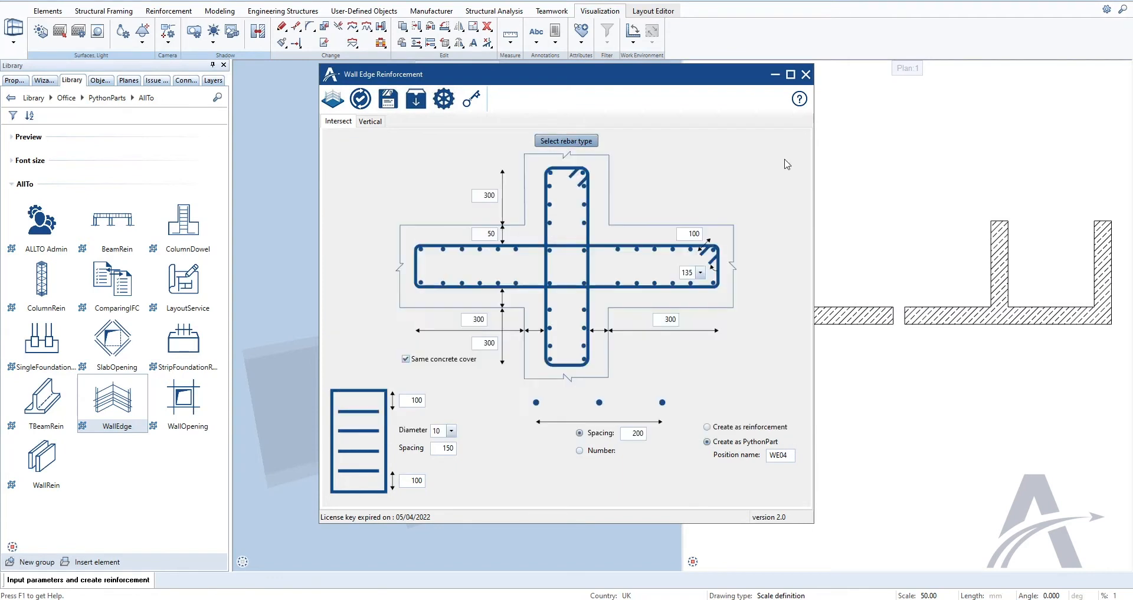
Step: Create the intersecting joint reinforcement with corner, middle and additional vertical rebars, and inspect it in the perspective view
click(372, 122)
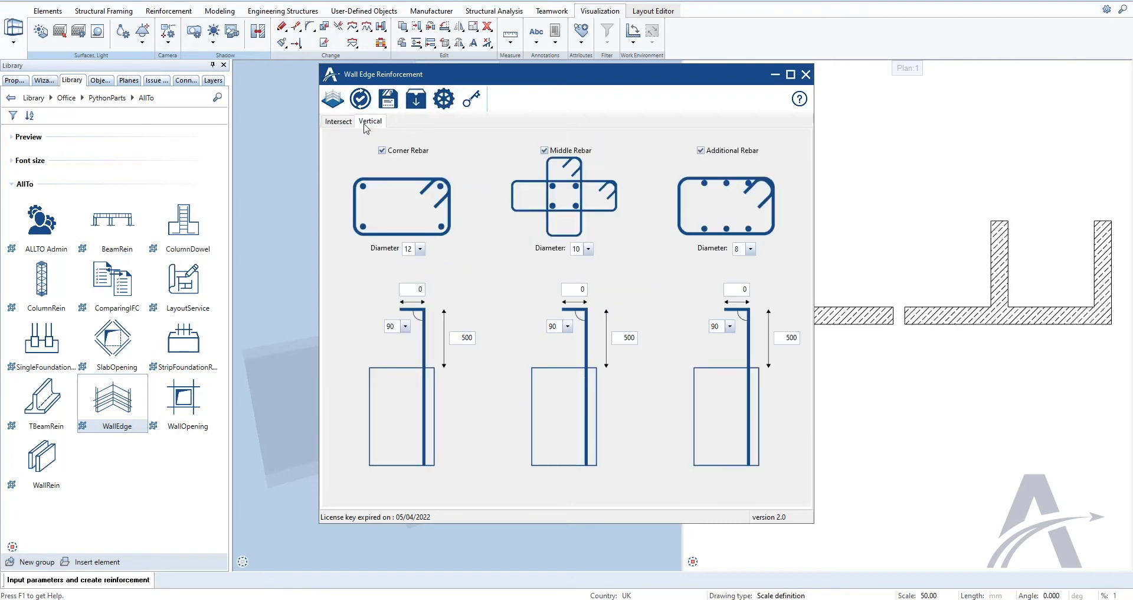
click(333, 100)
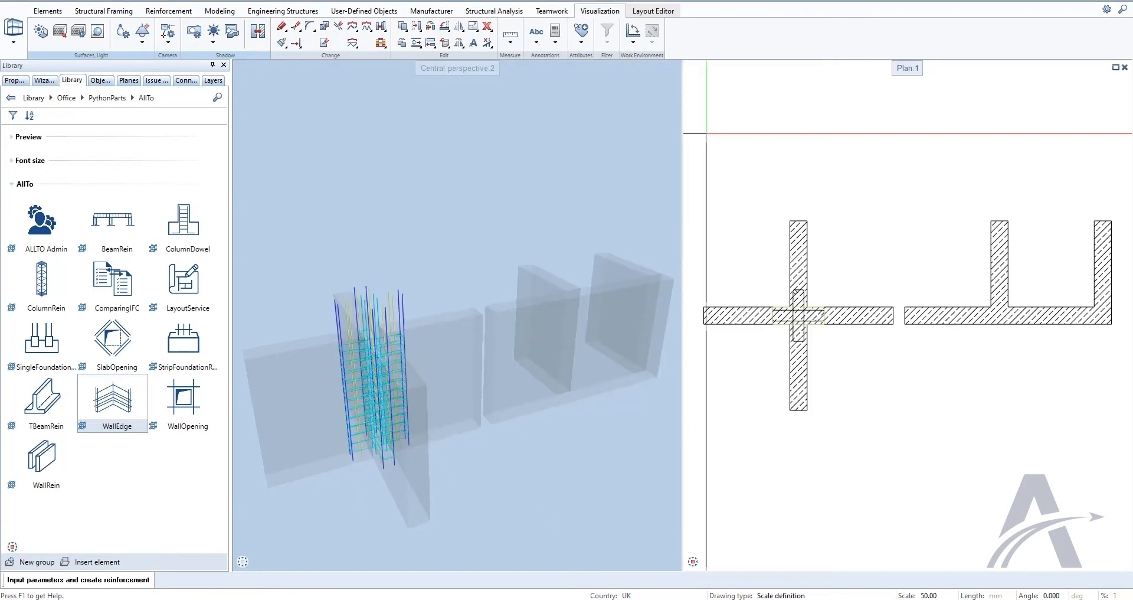
scroll(354, 378, up, 6)
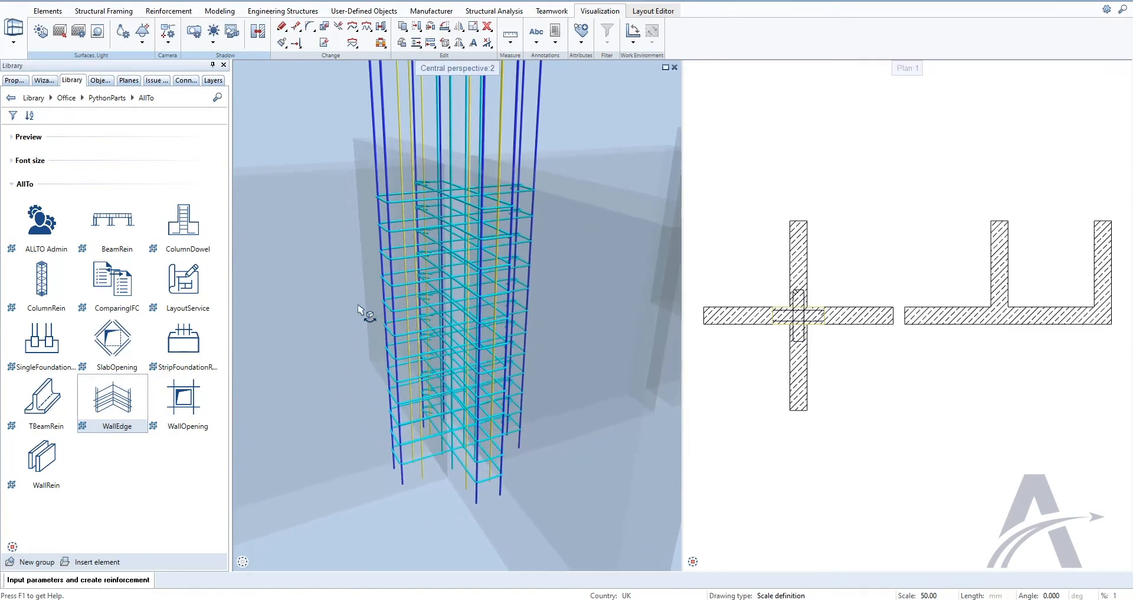
shift+middle_drag(358, 308, 643, 285)
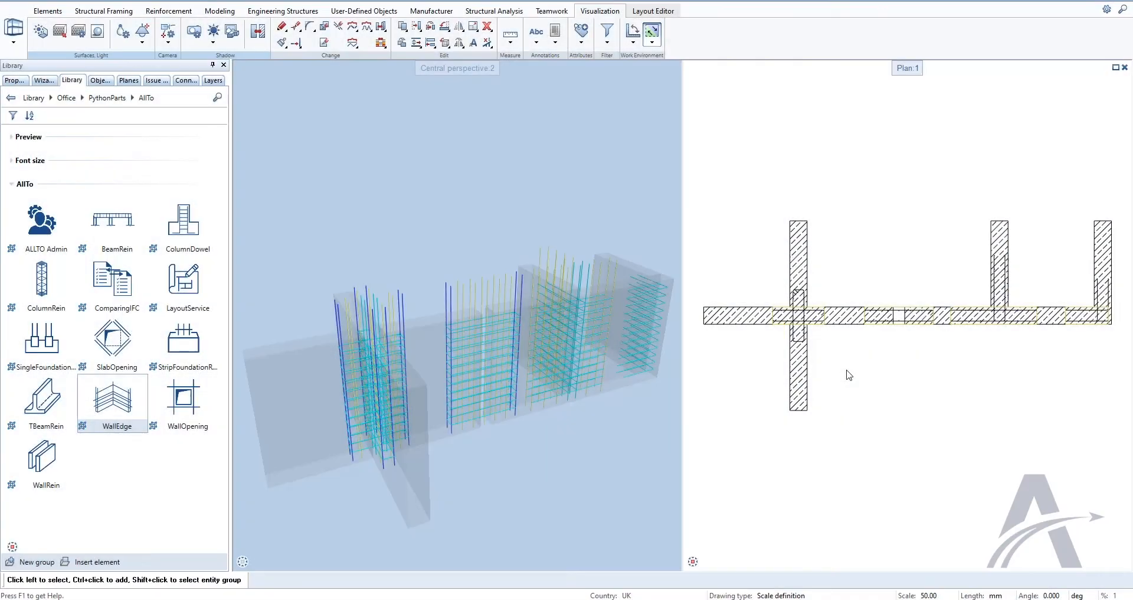
Step: Reopen the collinear joint reinforcement, give its corner rebars bent top hooks, regenerate it and inspect the result
double_click(877, 333)
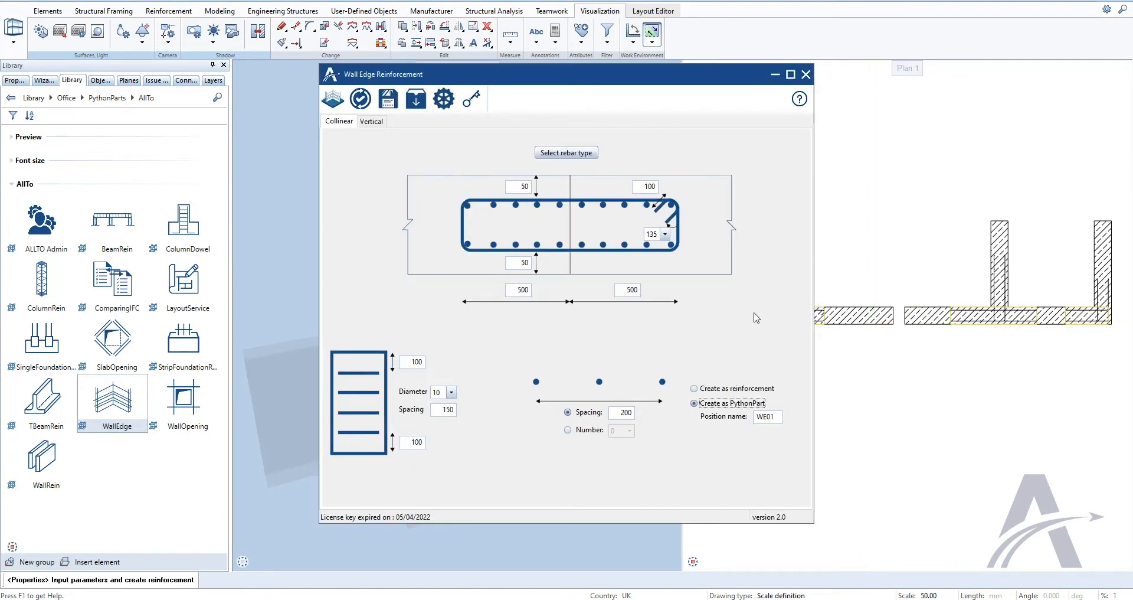
click(374, 124)
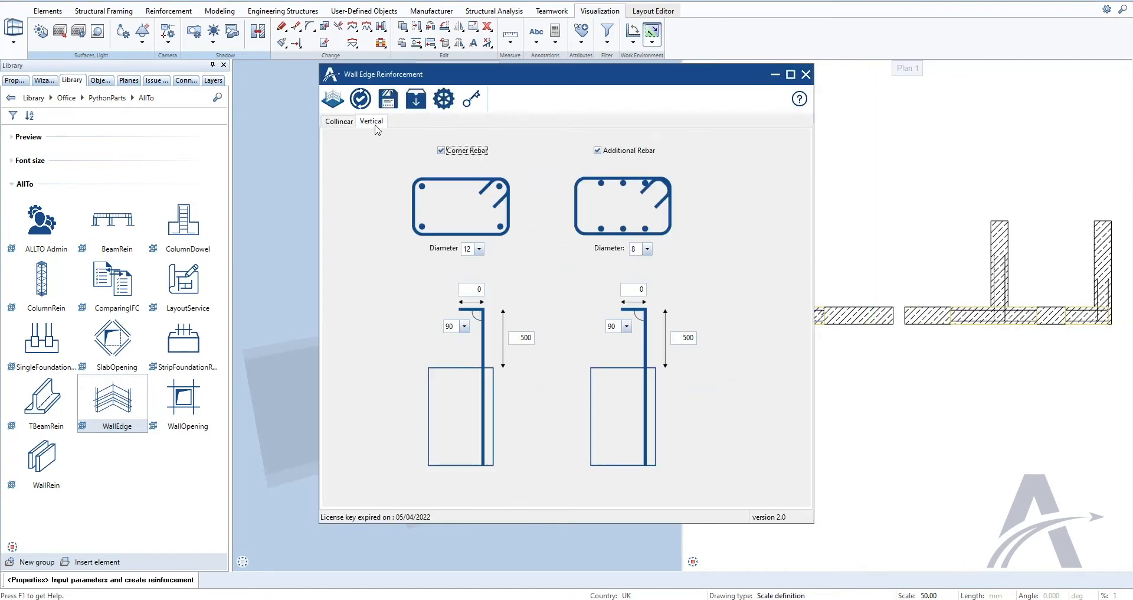
click(475, 289)
click(464, 325)
click(452, 356)
click(332, 99)
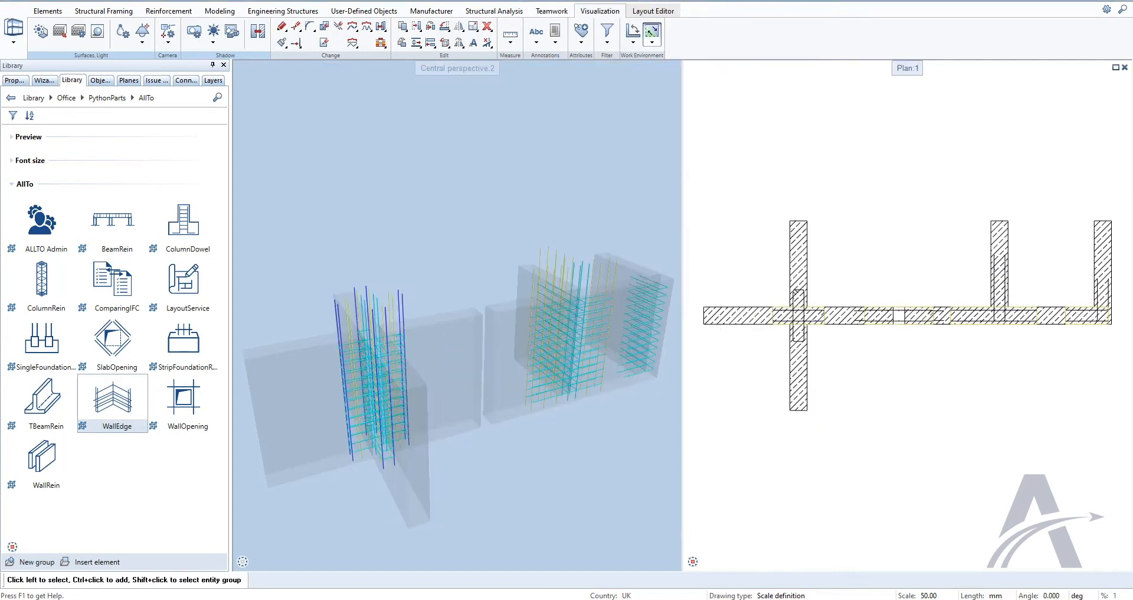
scroll(536, 387, up, 5)
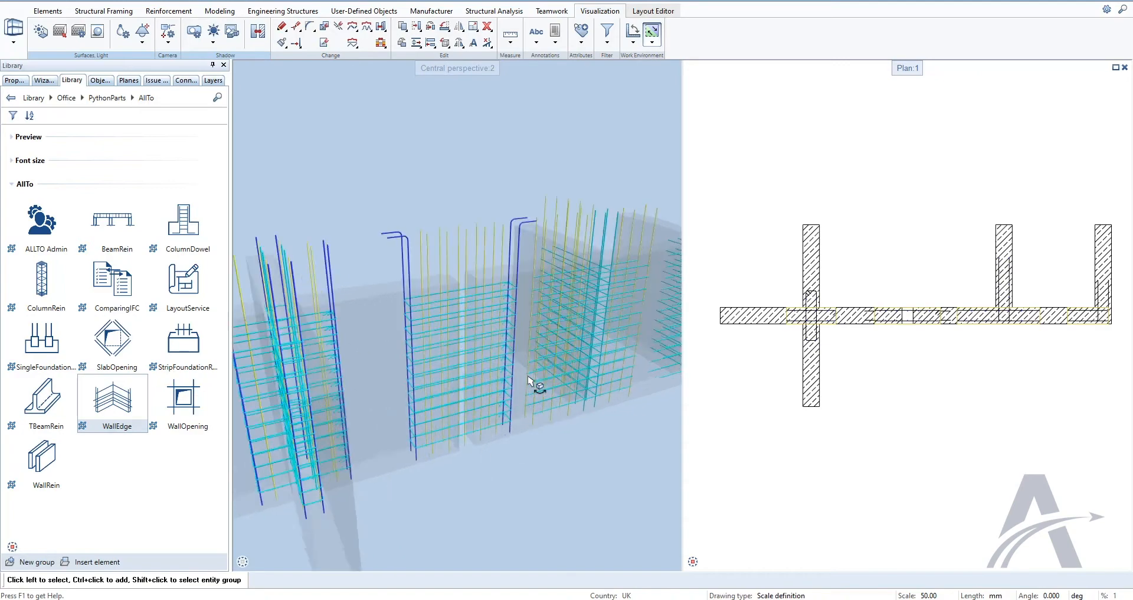
drag(329, 354, 529, 336)
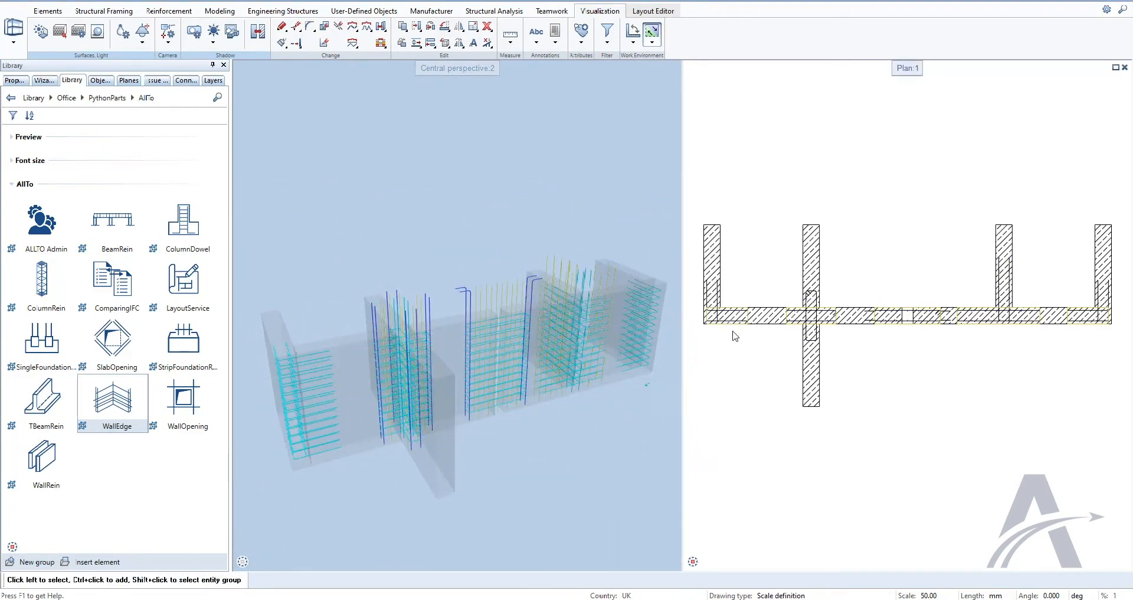
Step: Switch the L-shaped joint's rebar type to closed stirrups in both walls and replace all elements with position name WE03
double_click(732, 332)
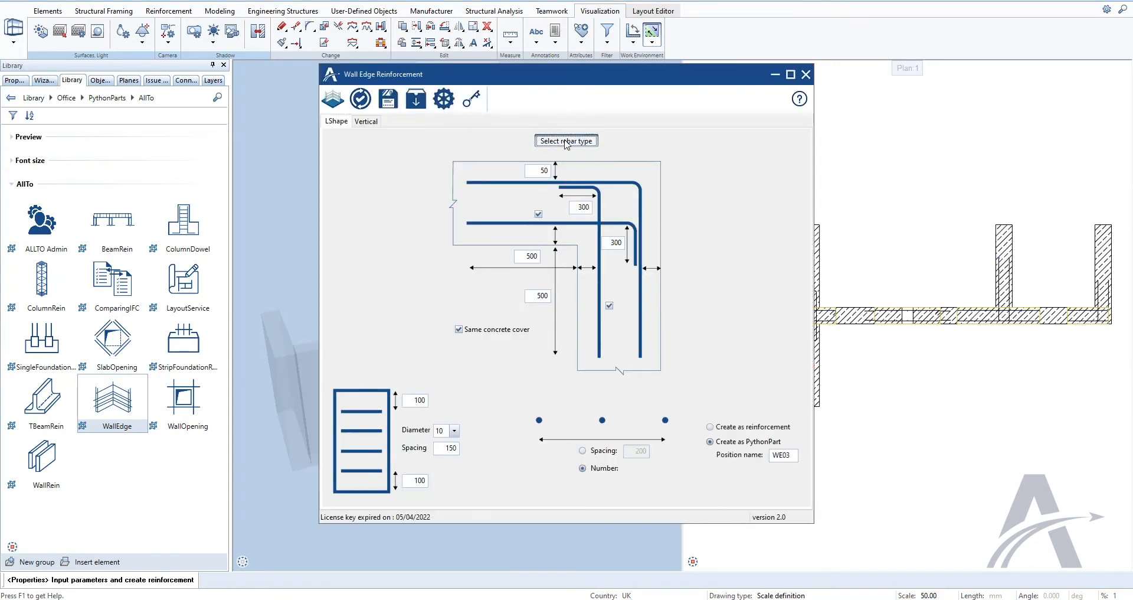
click(562, 144)
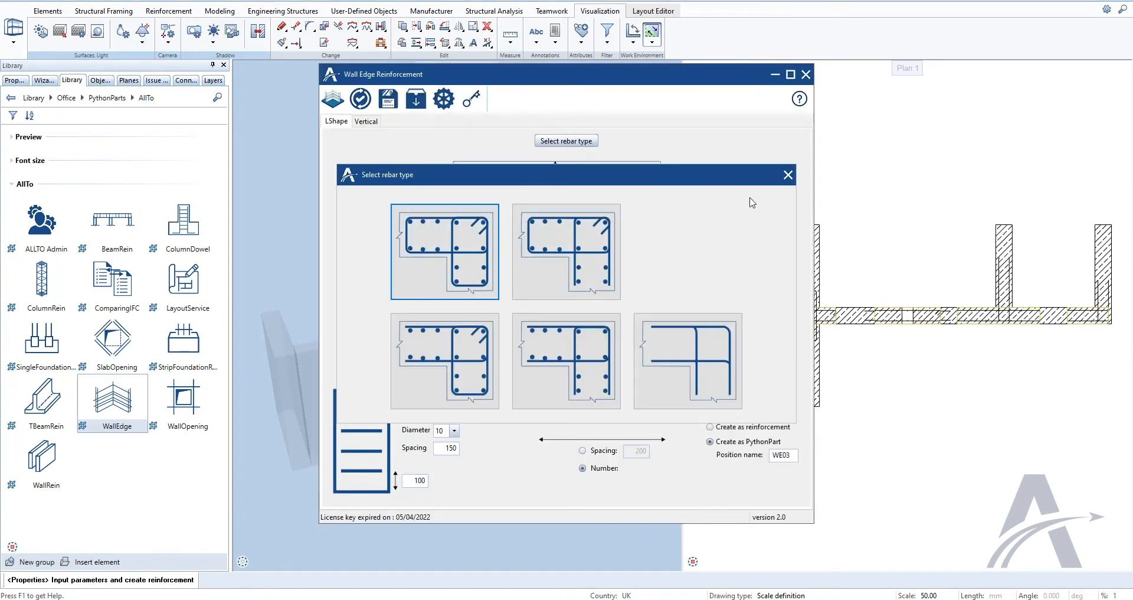
click(788, 175)
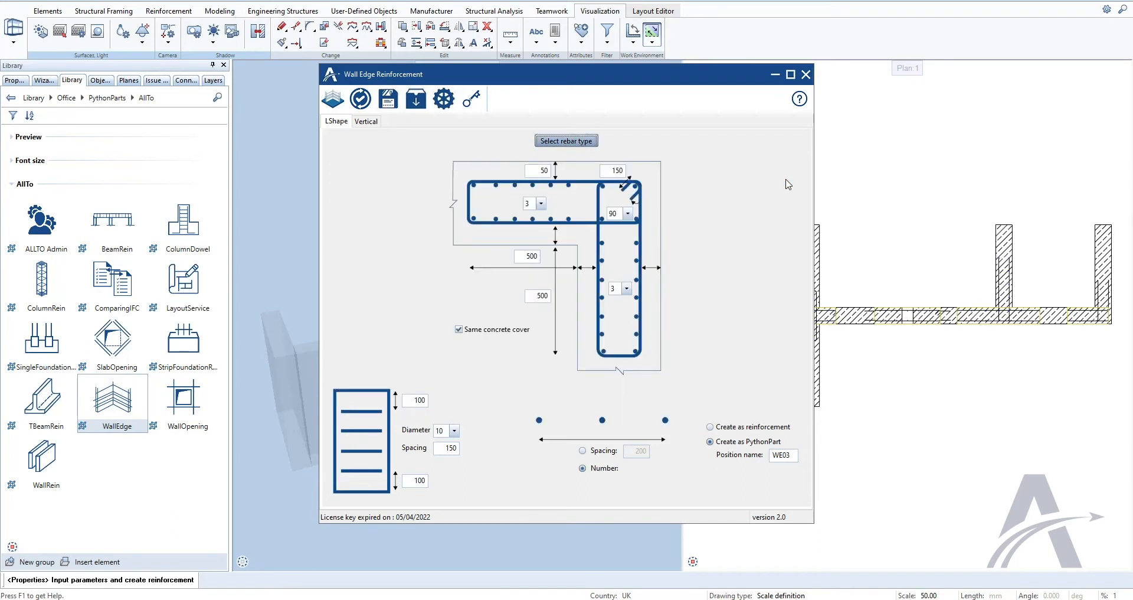
click(364, 105)
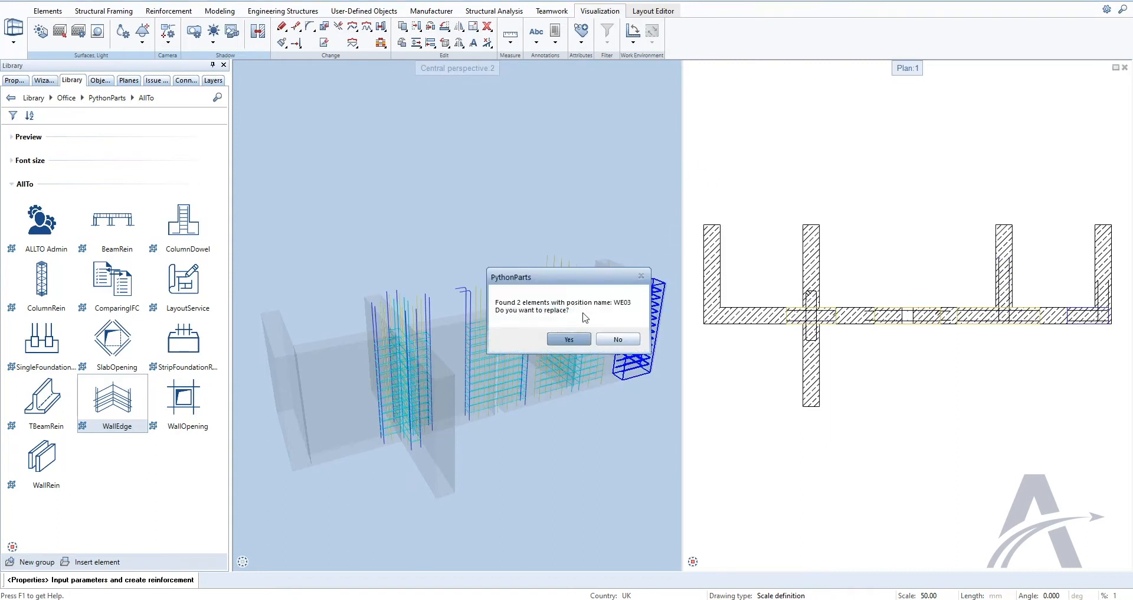
click(567, 339)
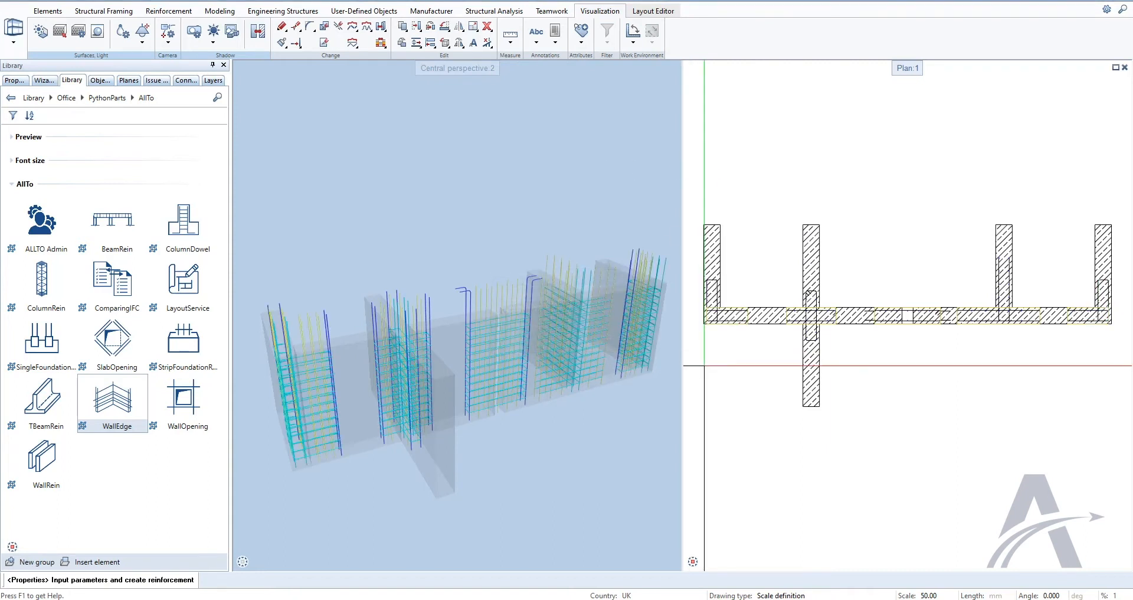
Step: Inspect the updated L-shaped joint reinforcement up close in the perspective view
key(Escape)
scroll(430, 381, up, 2)
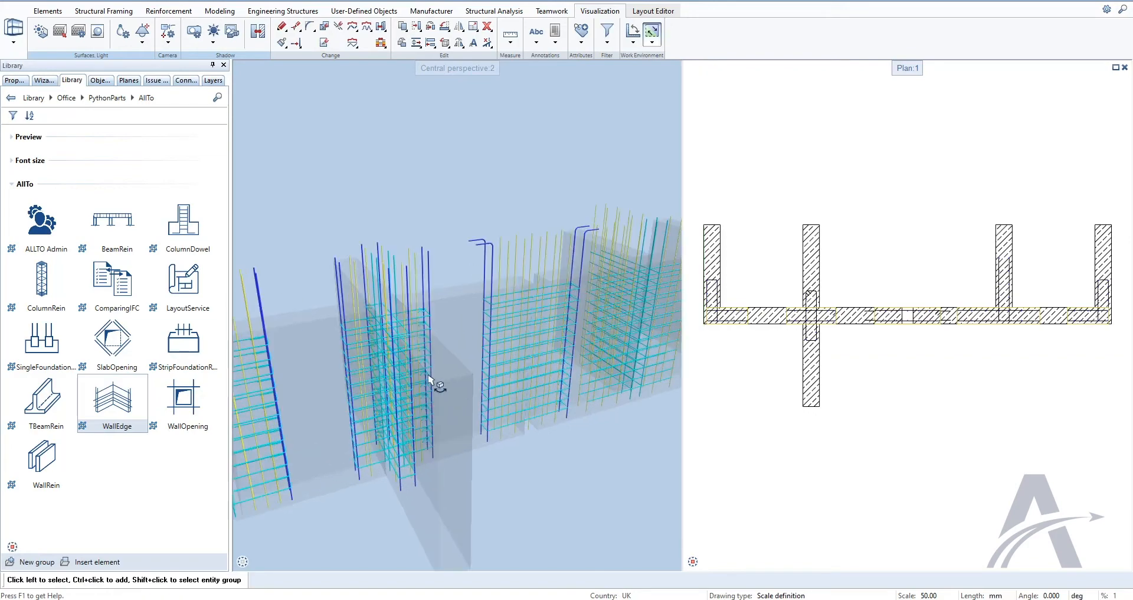
middle_drag(442, 383, 582, 332)
drag(582, 332, 301, 341)
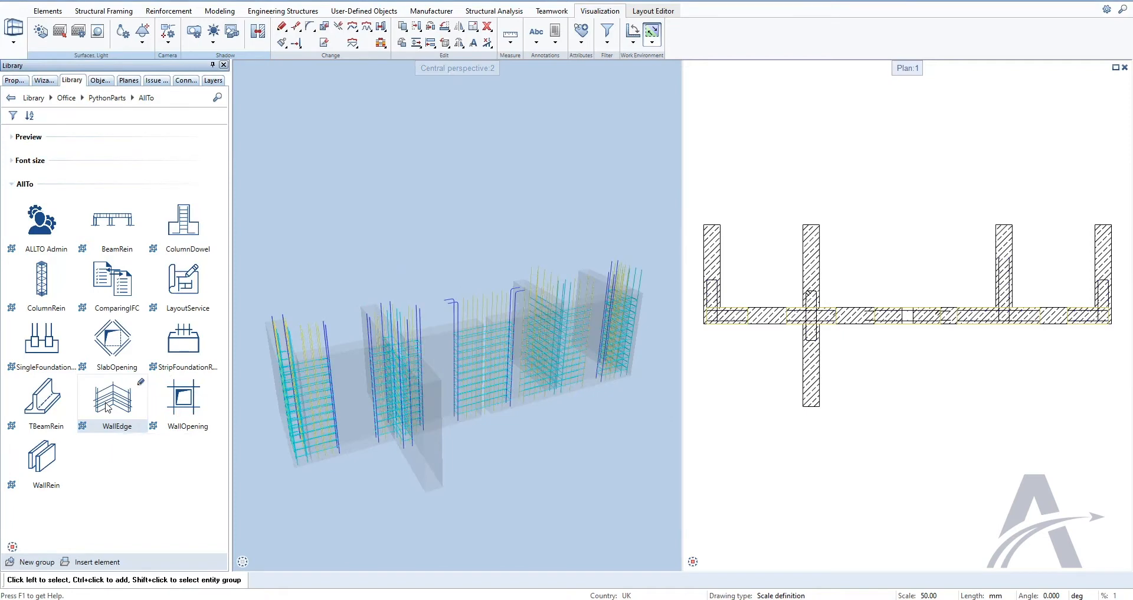
Step: Start WallEdge on the leftmost L-shaped joint and choose the rebar type with open bent bars in both walls
click(108, 406)
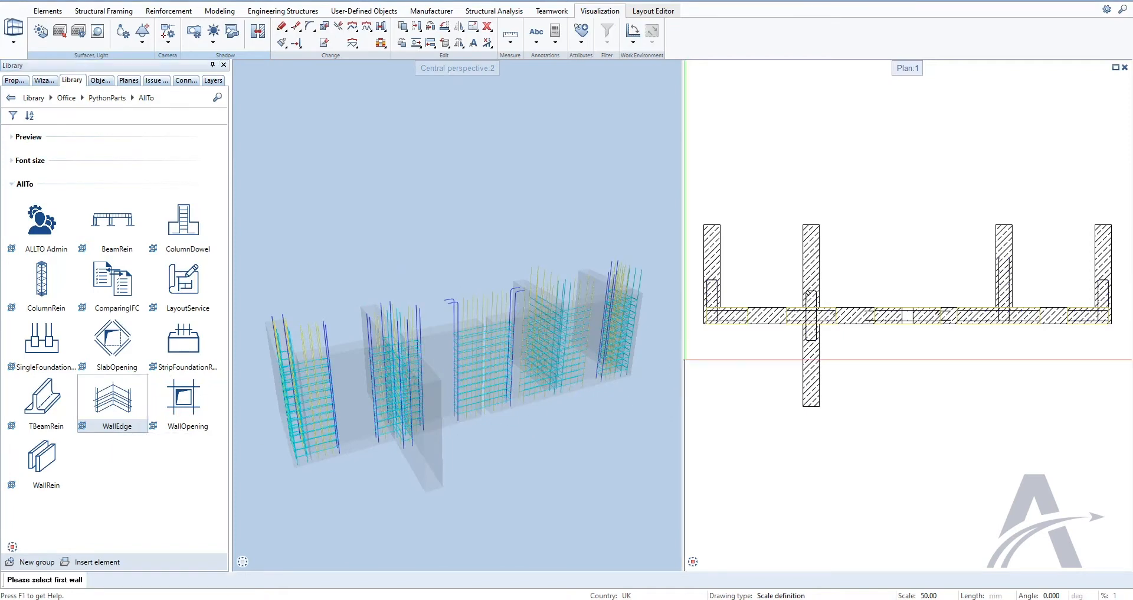
click(762, 320)
click(717, 263)
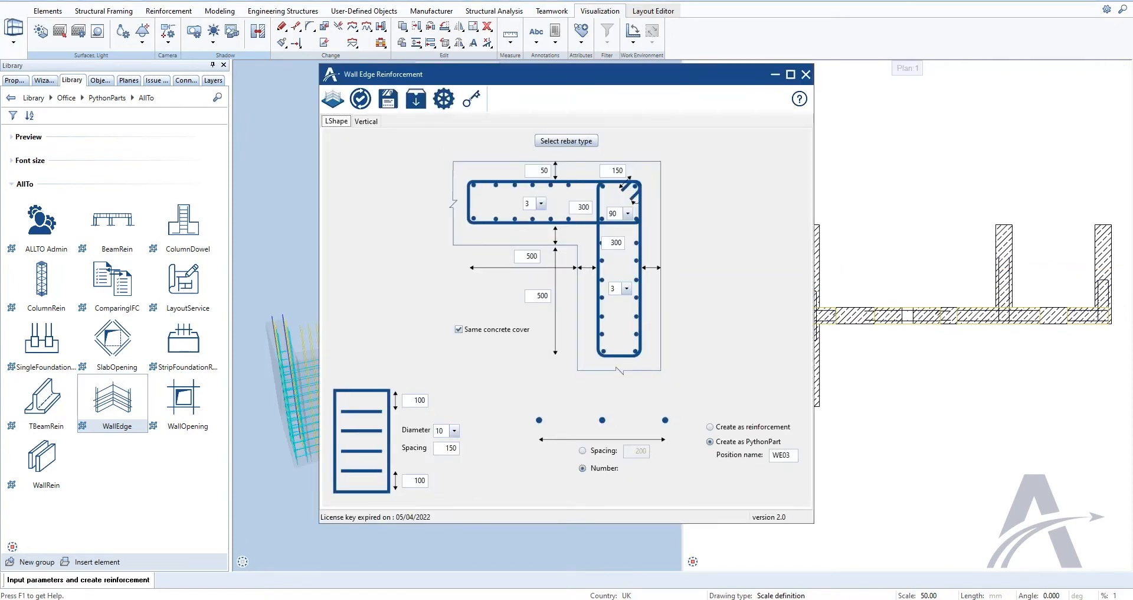
click(568, 141)
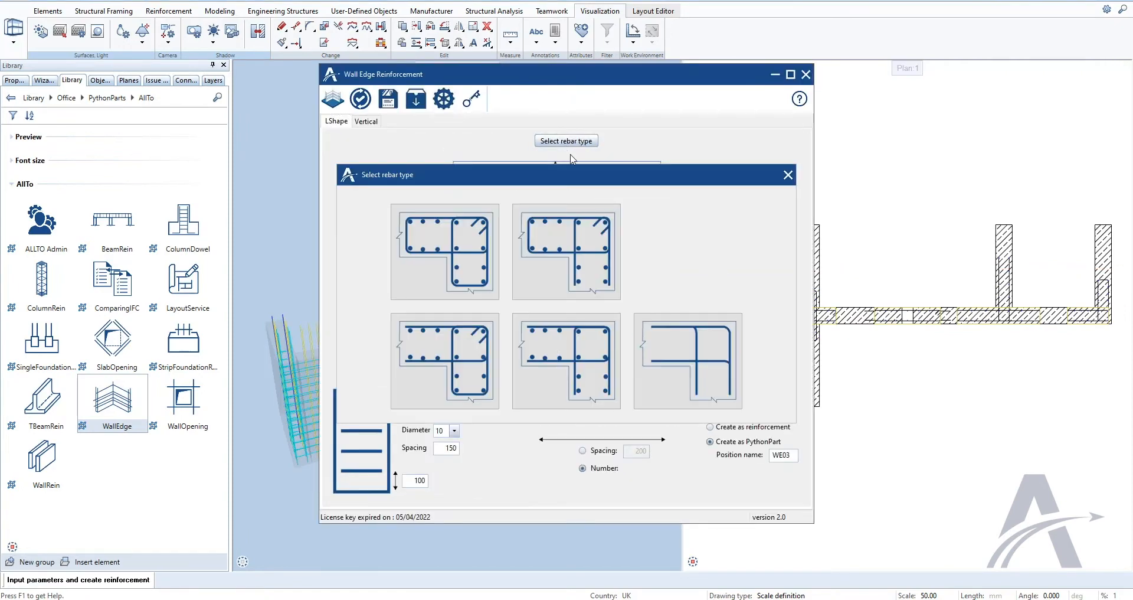
click(679, 358)
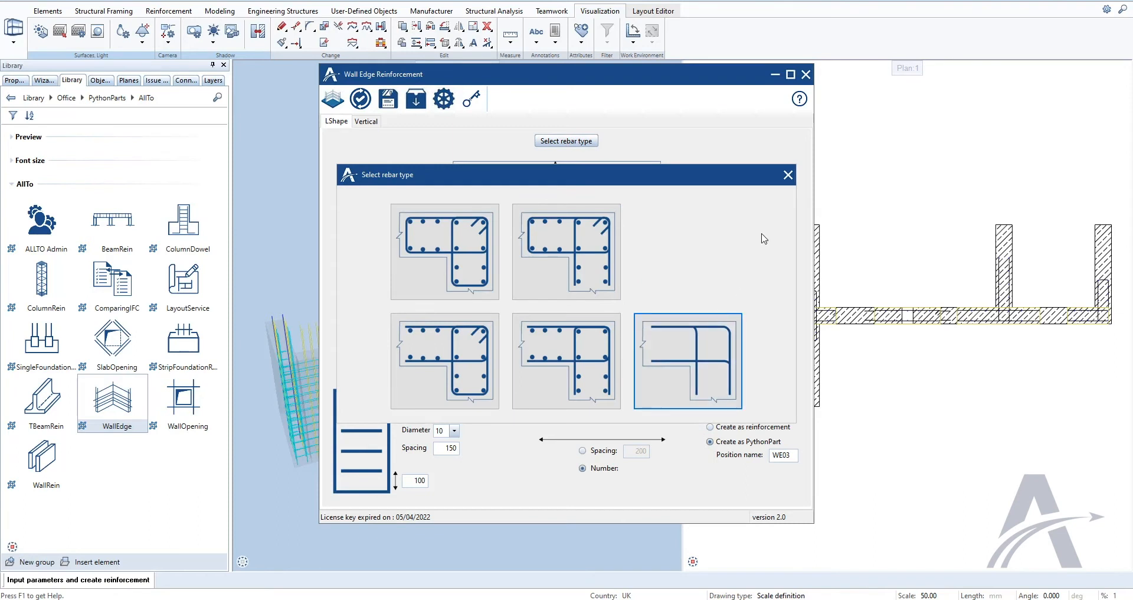
click(789, 177)
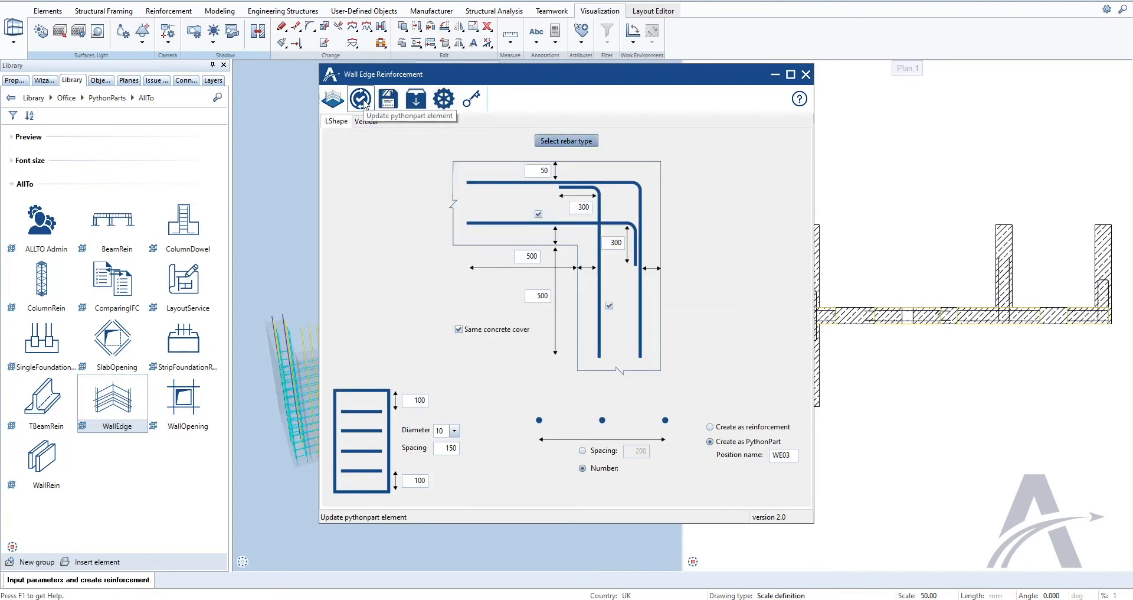
Step: Replace all elements with position name WE03 using the open bent bars and inspect the result in the perspective view
click(361, 99)
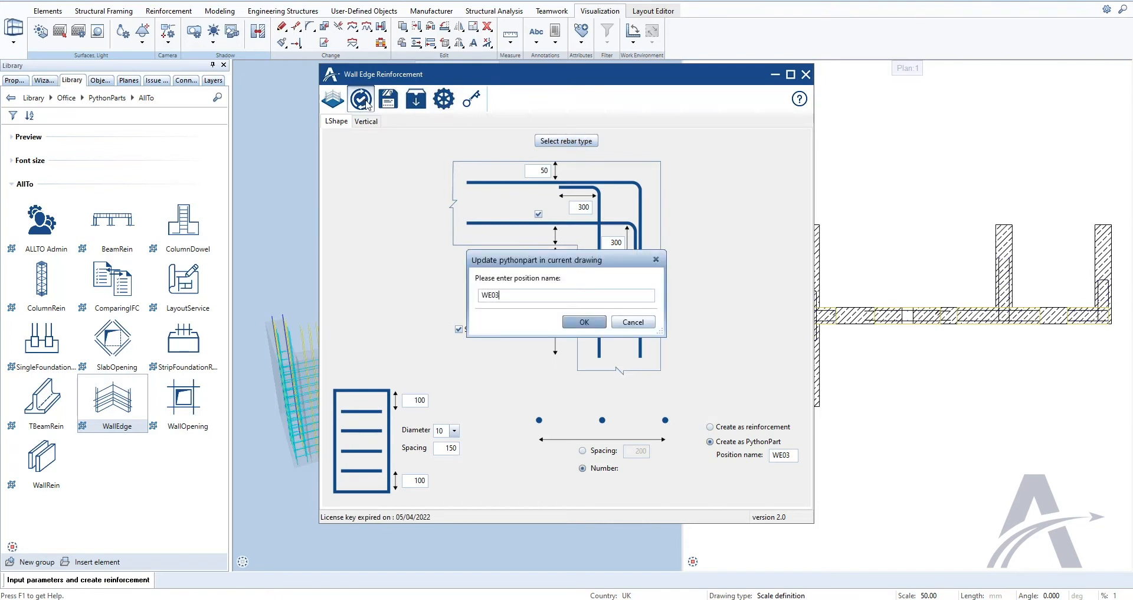
click(582, 322)
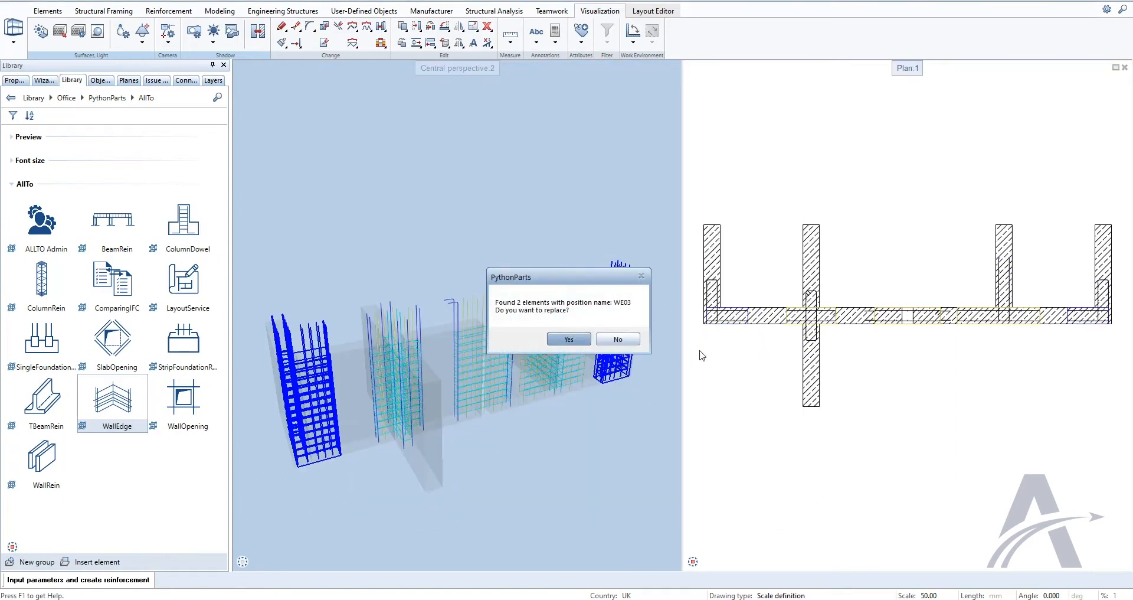
click(575, 340)
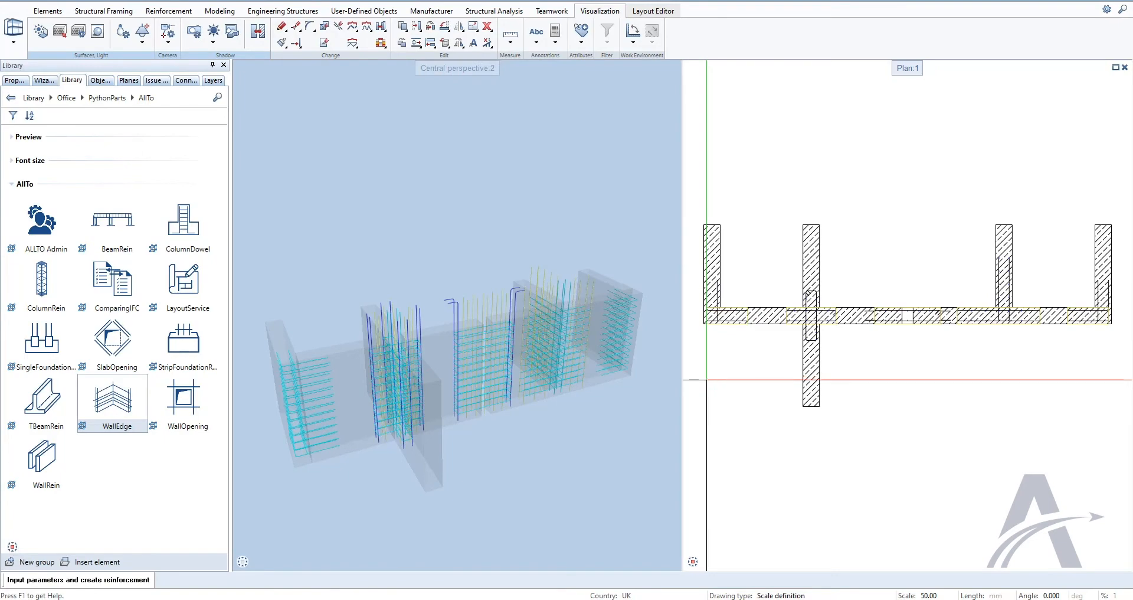
key(Escape)
drag(618, 368, 455, 383)
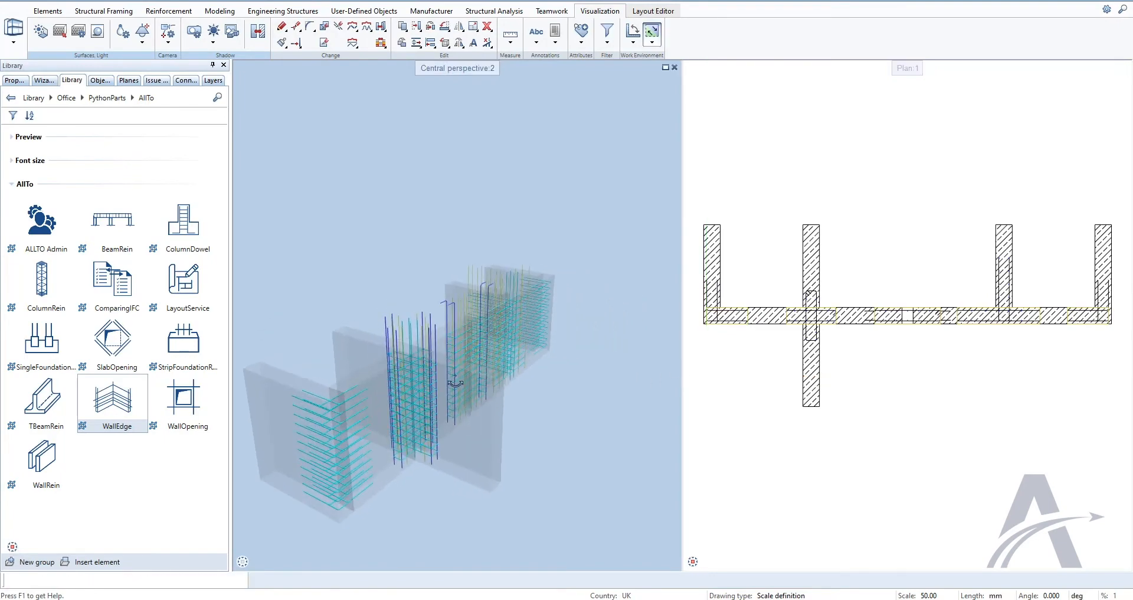
scroll(307, 476, up, 4)
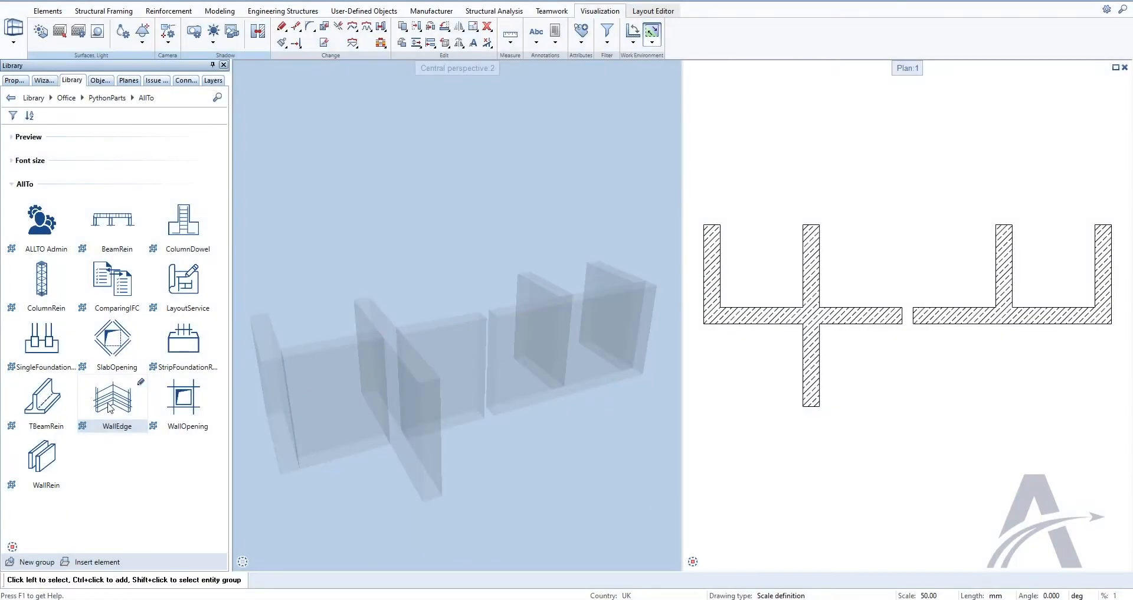
Step: Run WallEdge on the two walls of the leftmost corner and create the L-shaped joint reinforcement as PythonPart WE03
click(110, 407)
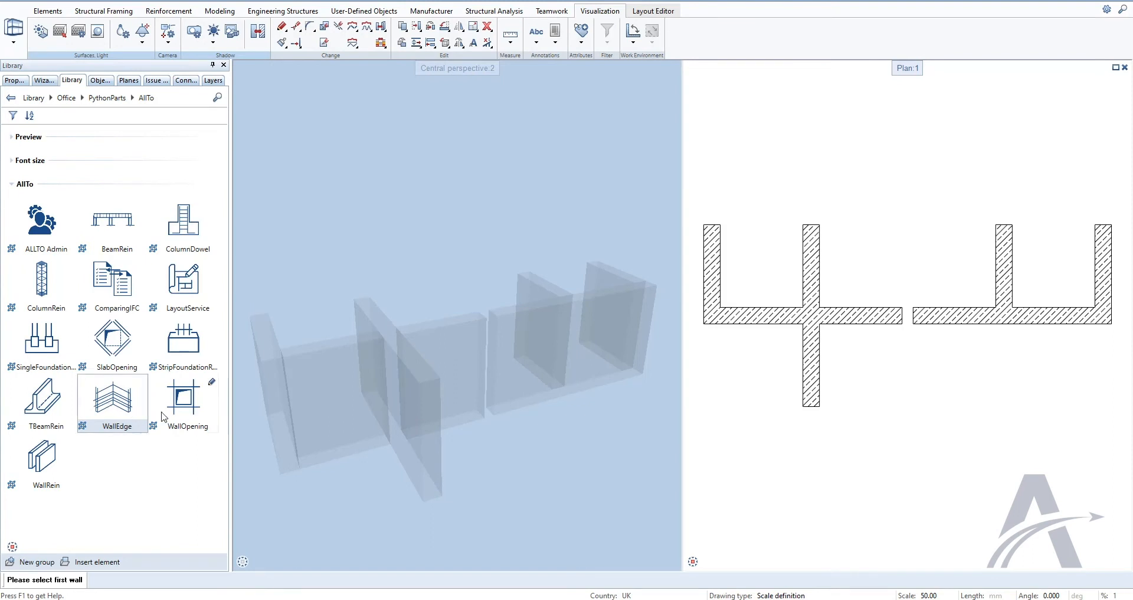
click(348, 384)
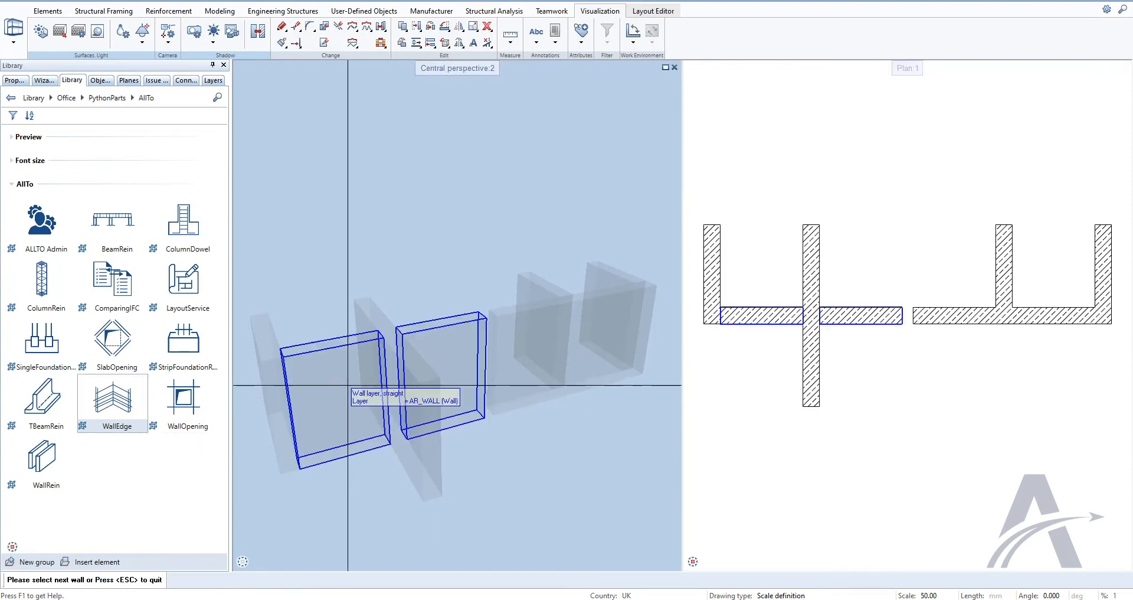
click(266, 375)
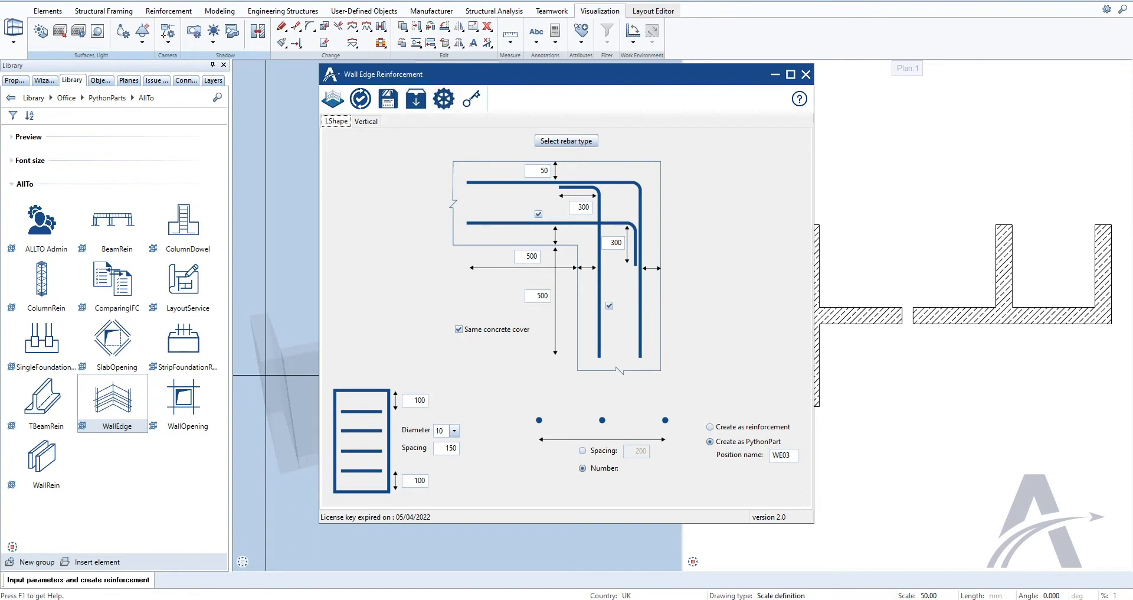
click(333, 101)
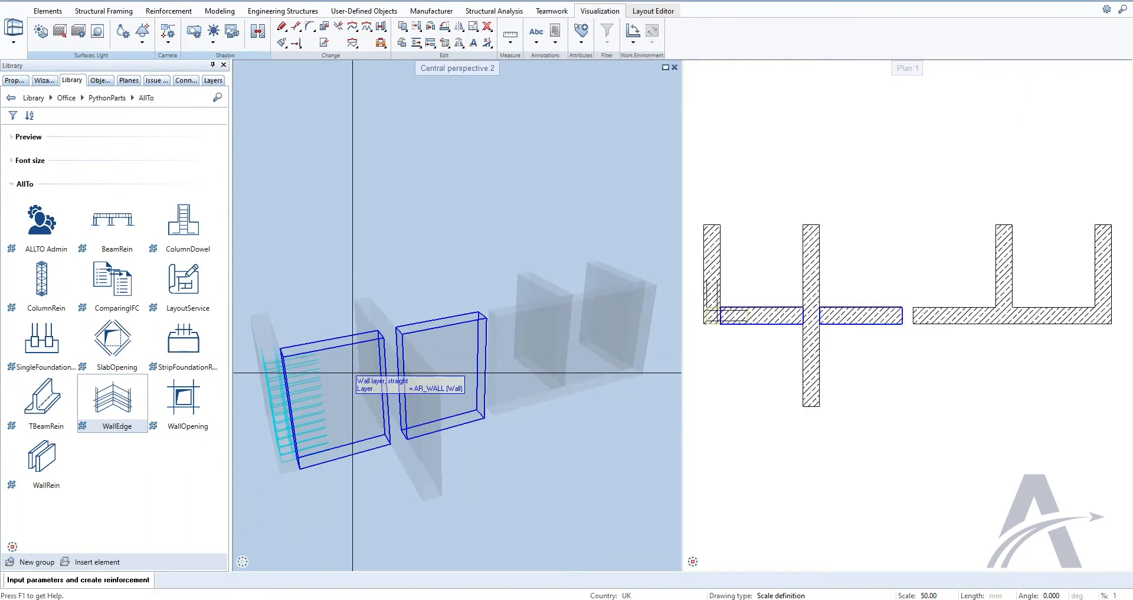
Step: Continue WallEdge by selecting walls to reinforce the intersecting, collinear, T-shaped and remaining L-shaped joints
click(372, 315)
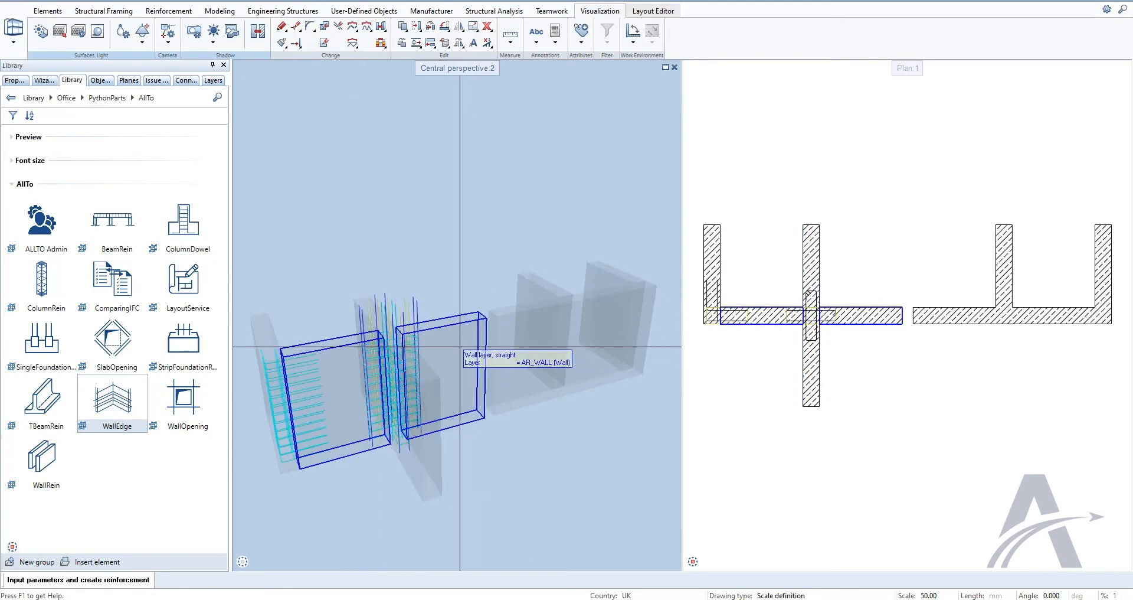
click(455, 346)
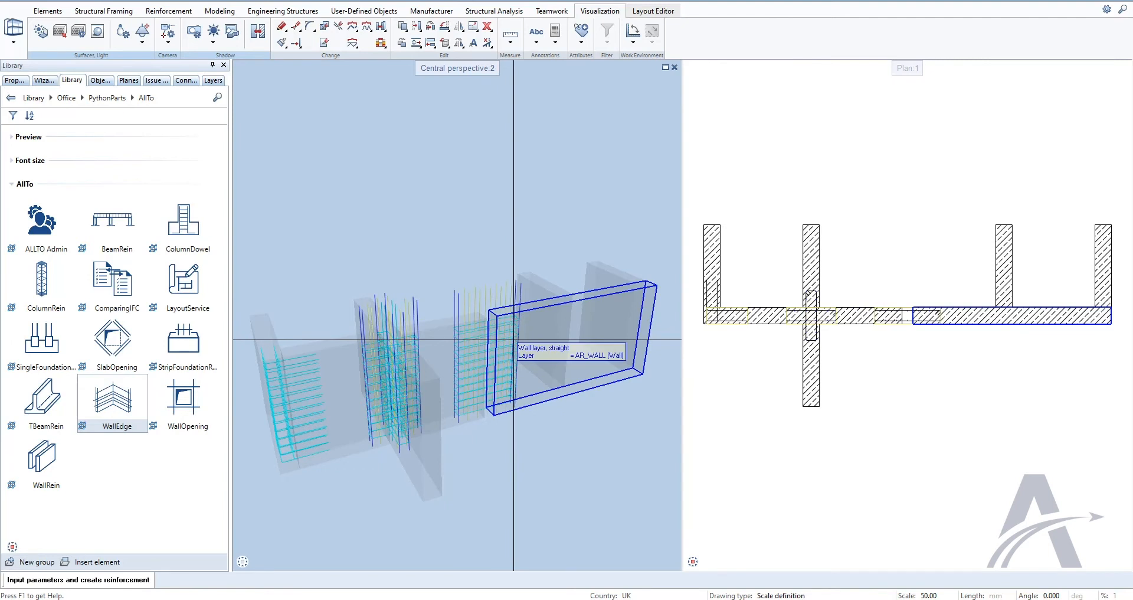
click(539, 340)
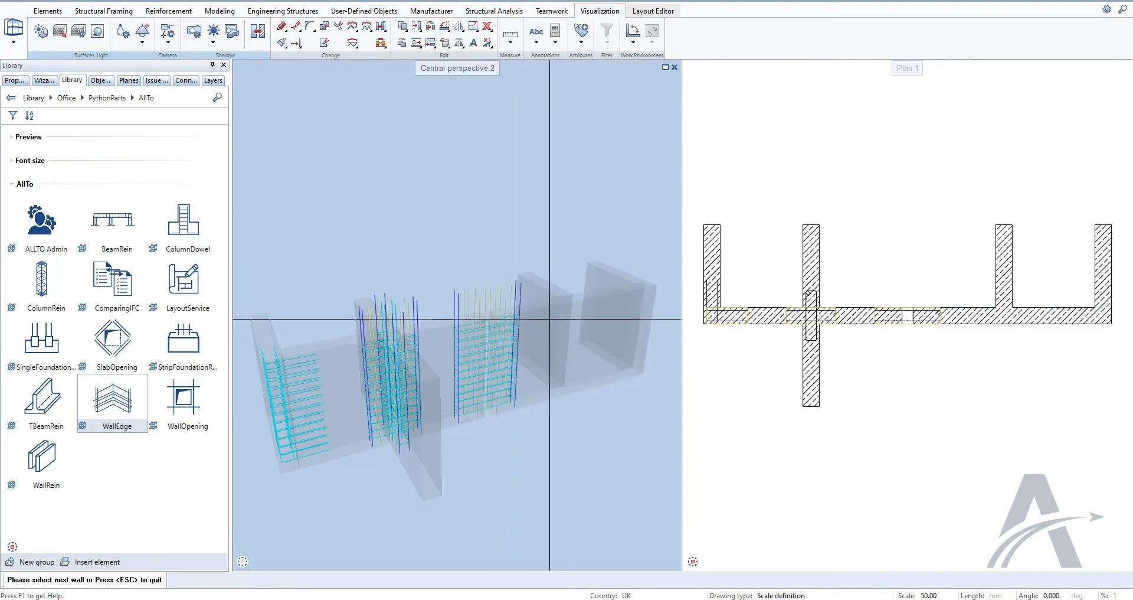
key(Escape)
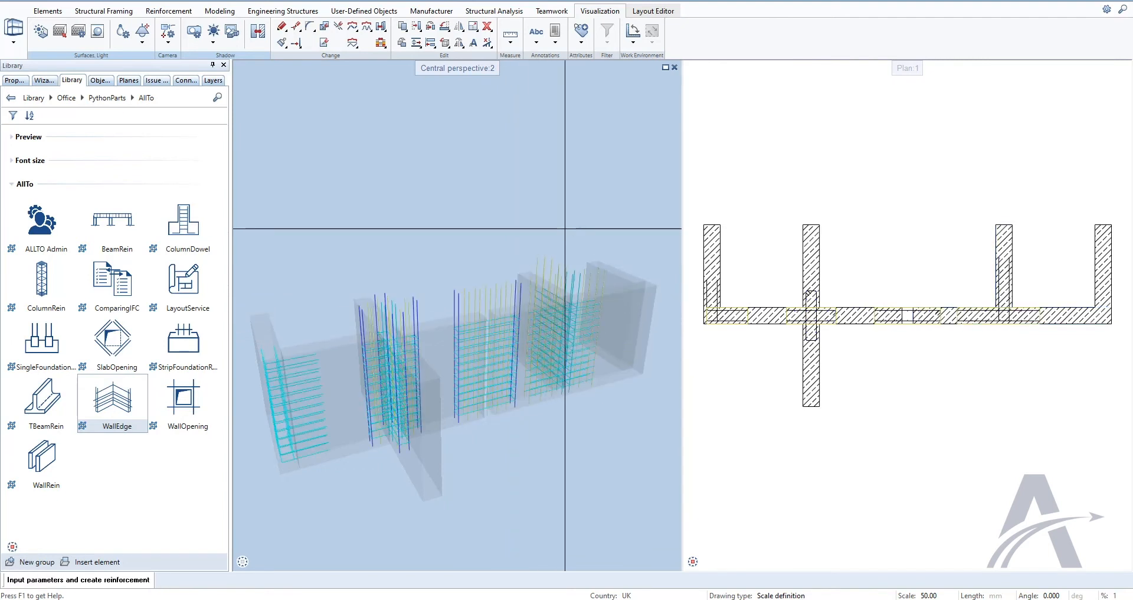
click(623, 310)
click(616, 271)
key(Escape)
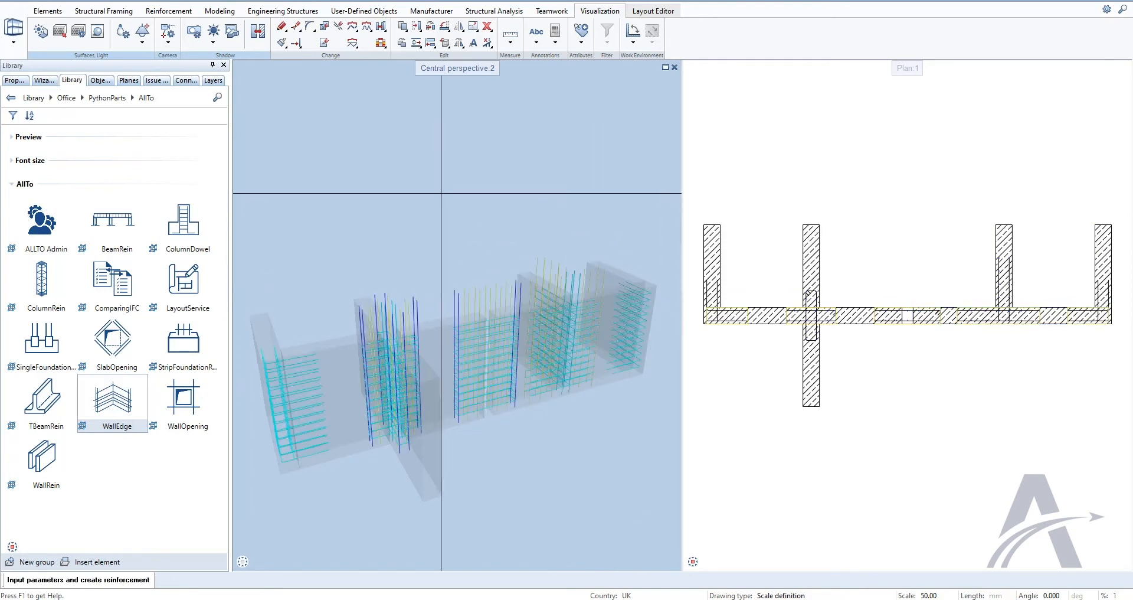
key(Escape)
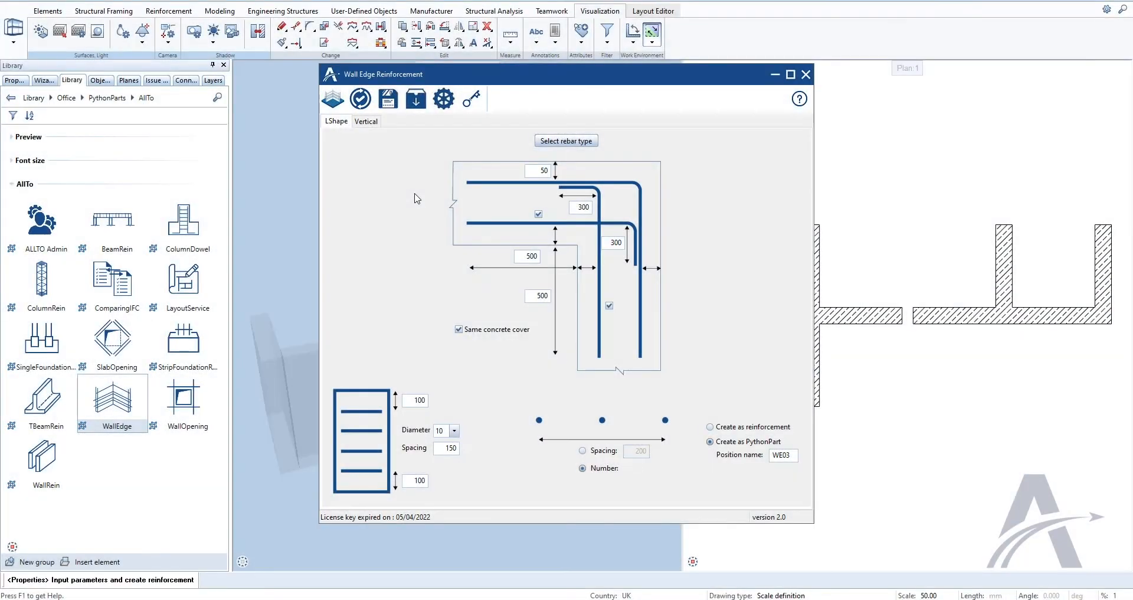
Step: Save the L-shaped joint settings as a favorite named Wall edge 03 on the Desktop
click(390, 104)
text(W)
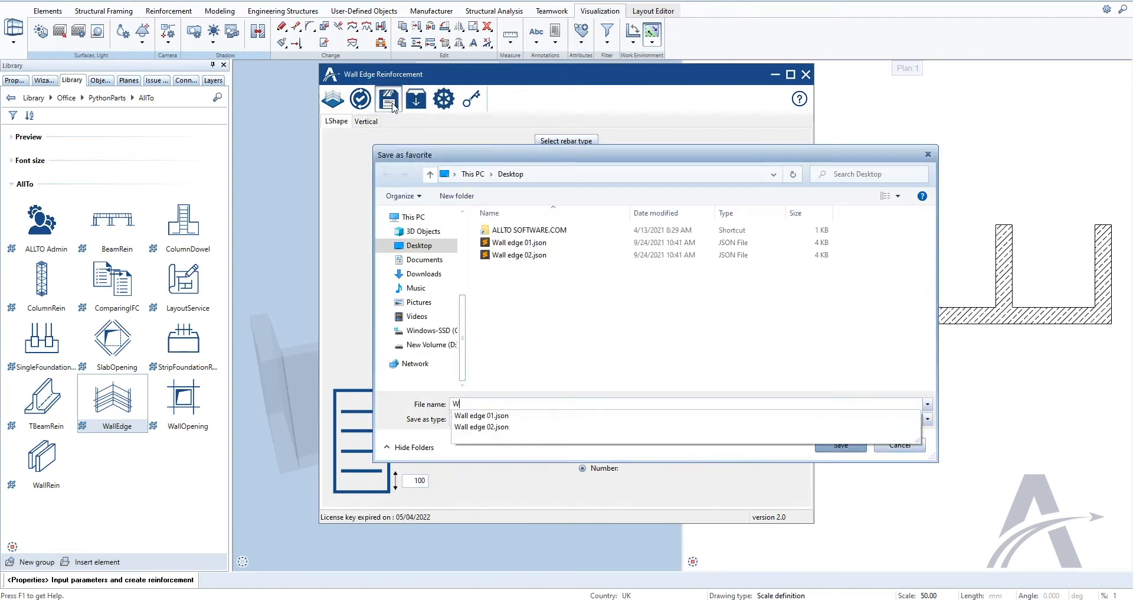
text(all edge 03)
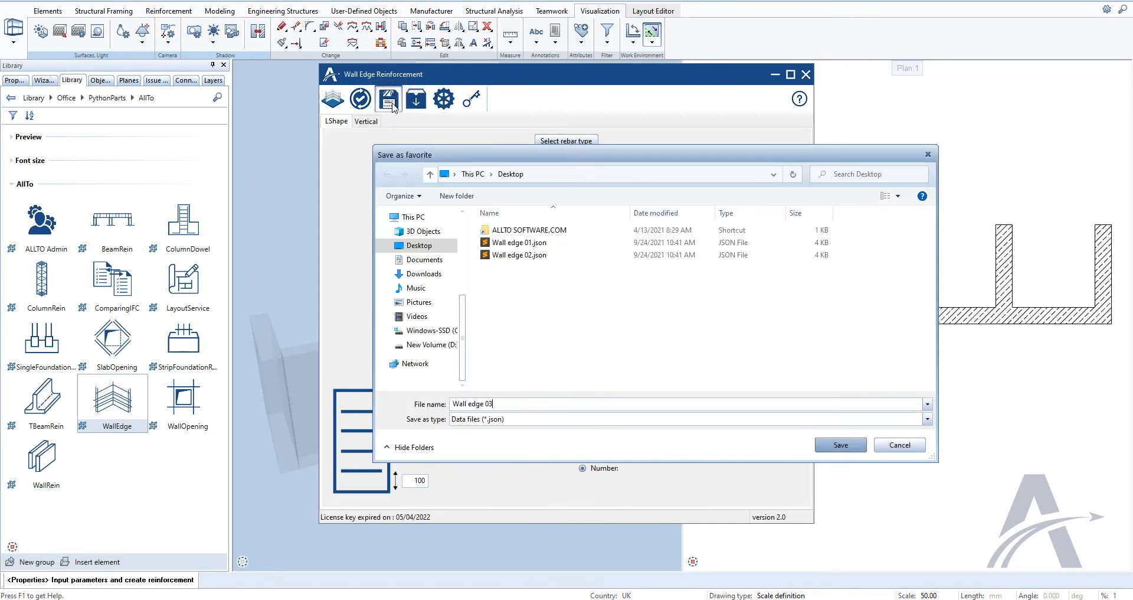
click(832, 446)
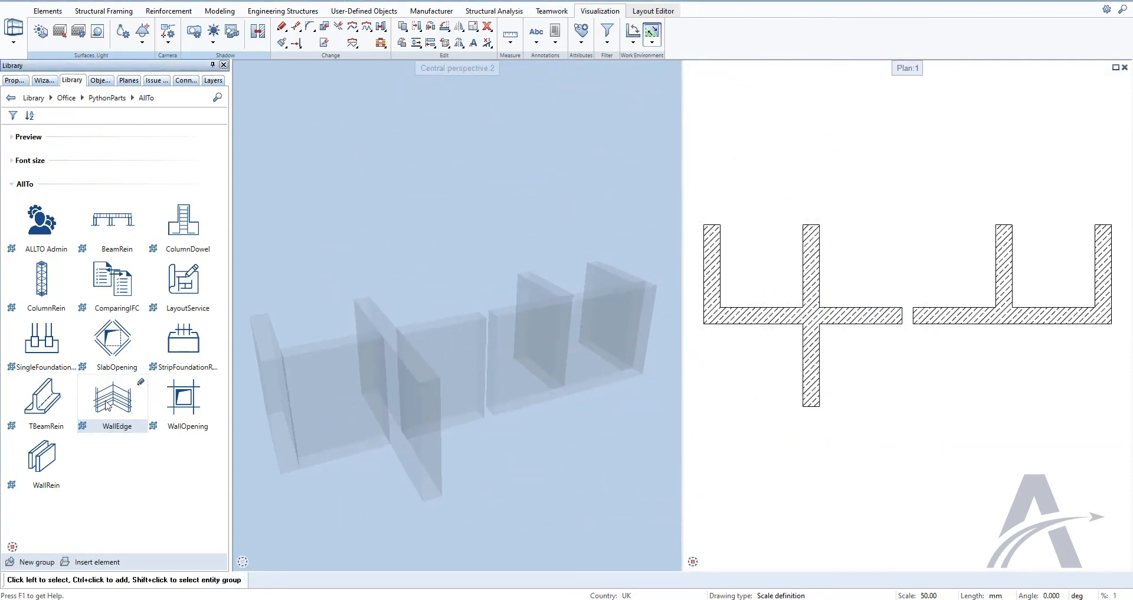
Step: Start WallEdge on the two collinear walls, load the favorite Wall edge 01.json and create the reinforcement
click(106, 405)
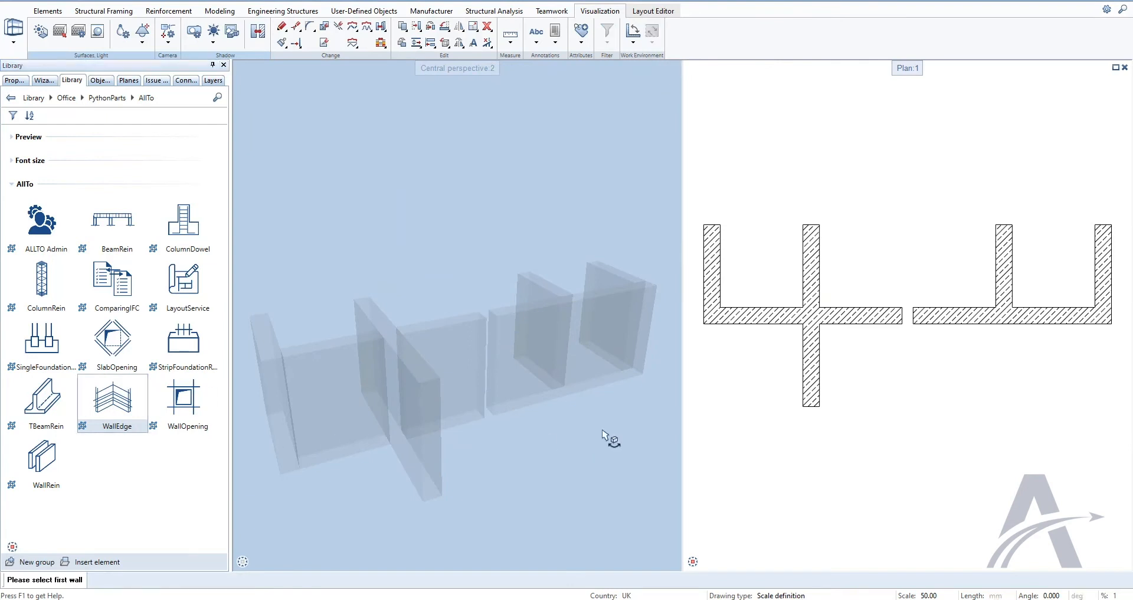
click(888, 318)
click(933, 320)
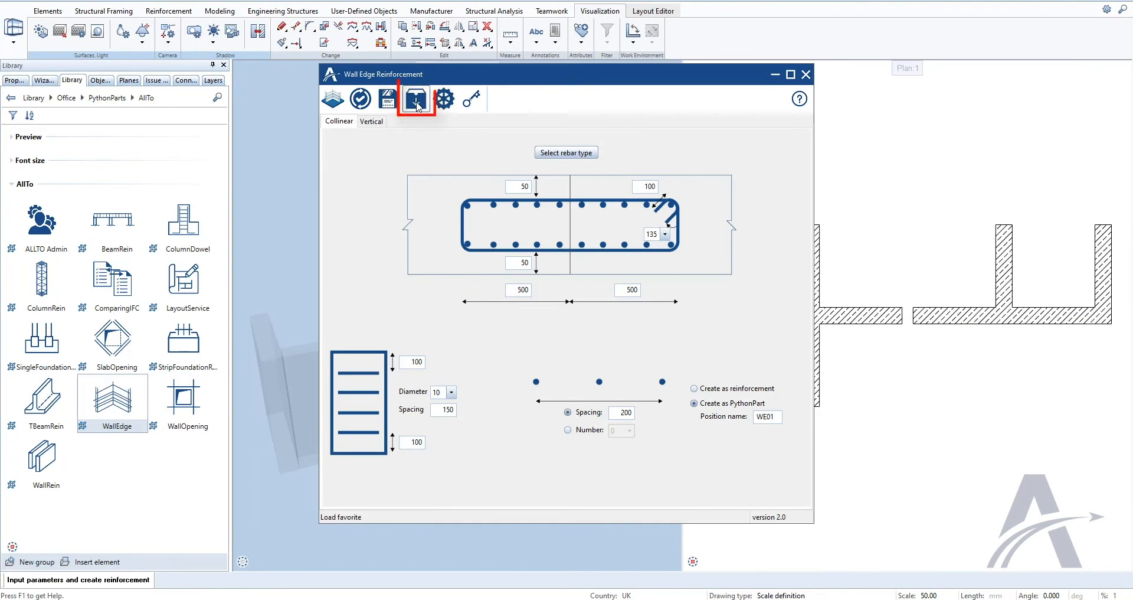
click(418, 106)
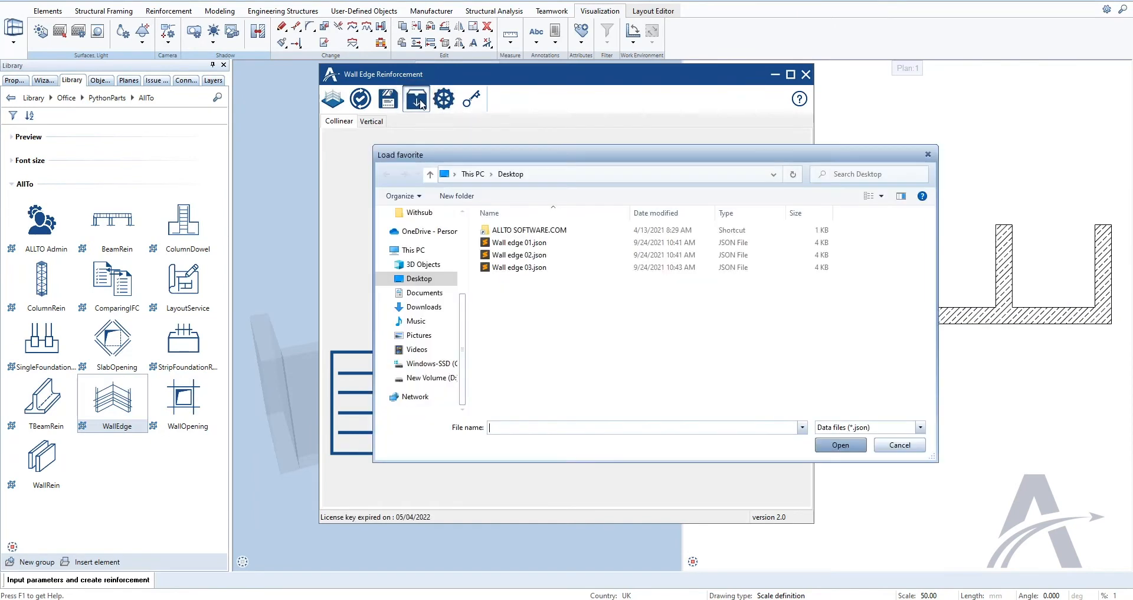
click(537, 246)
click(841, 444)
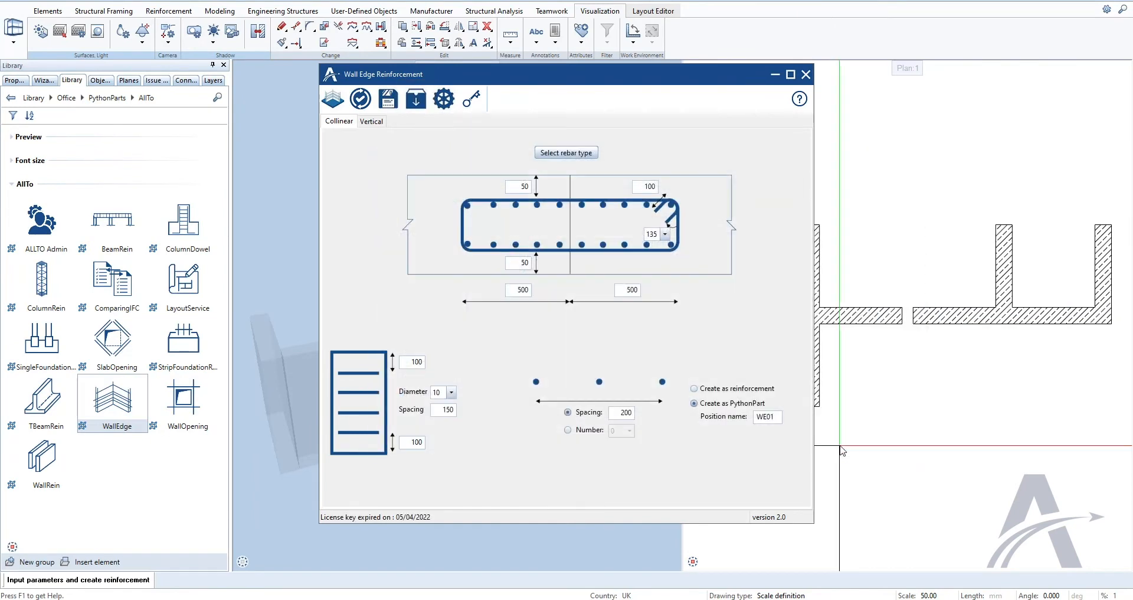
click(336, 103)
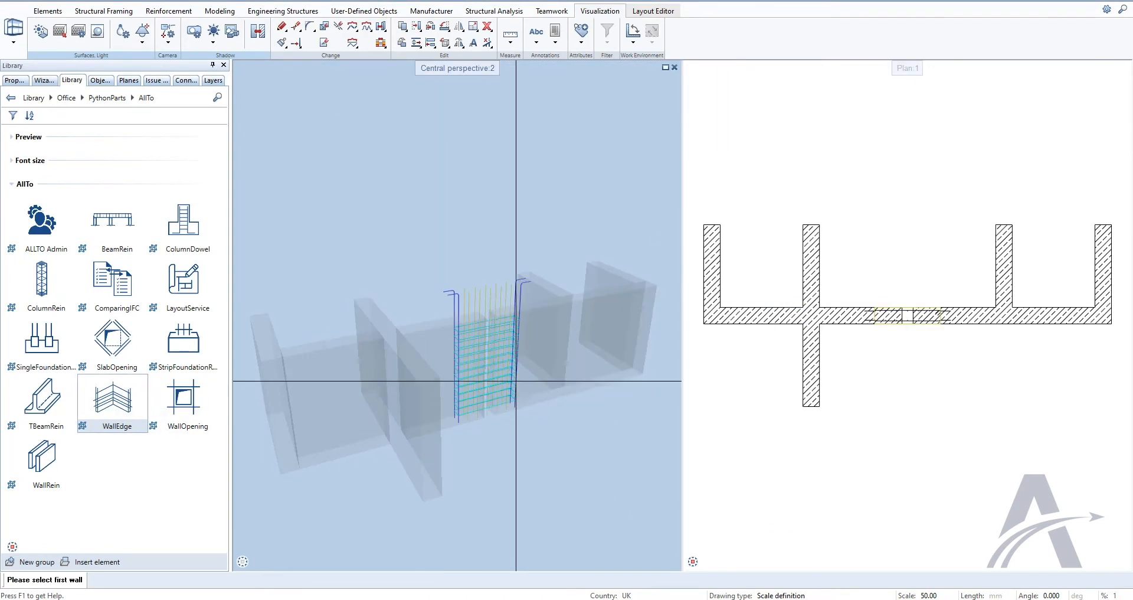
Step: Select the walls of the T-shaped joint, load the favorite Wall edge 02.json and create the reinforcement
click(539, 354)
click(552, 287)
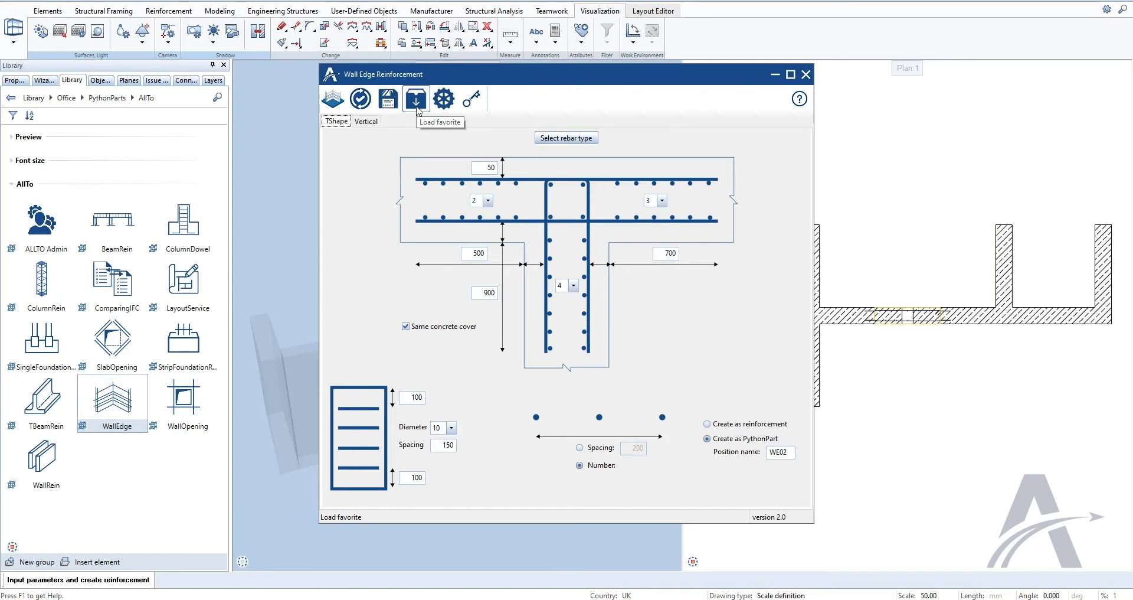
click(416, 107)
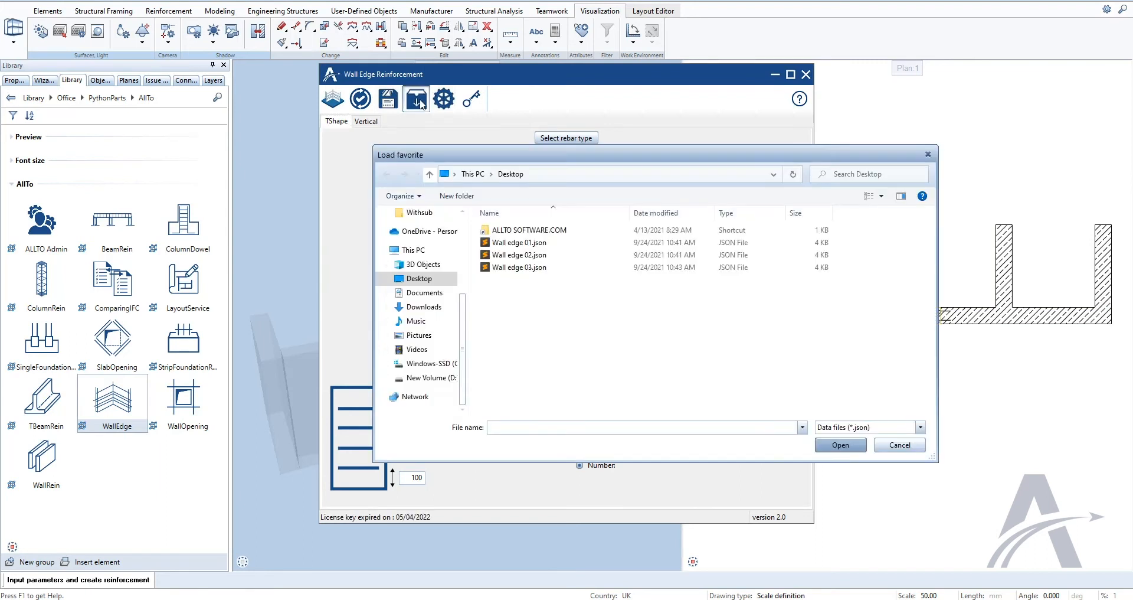
click(519, 255)
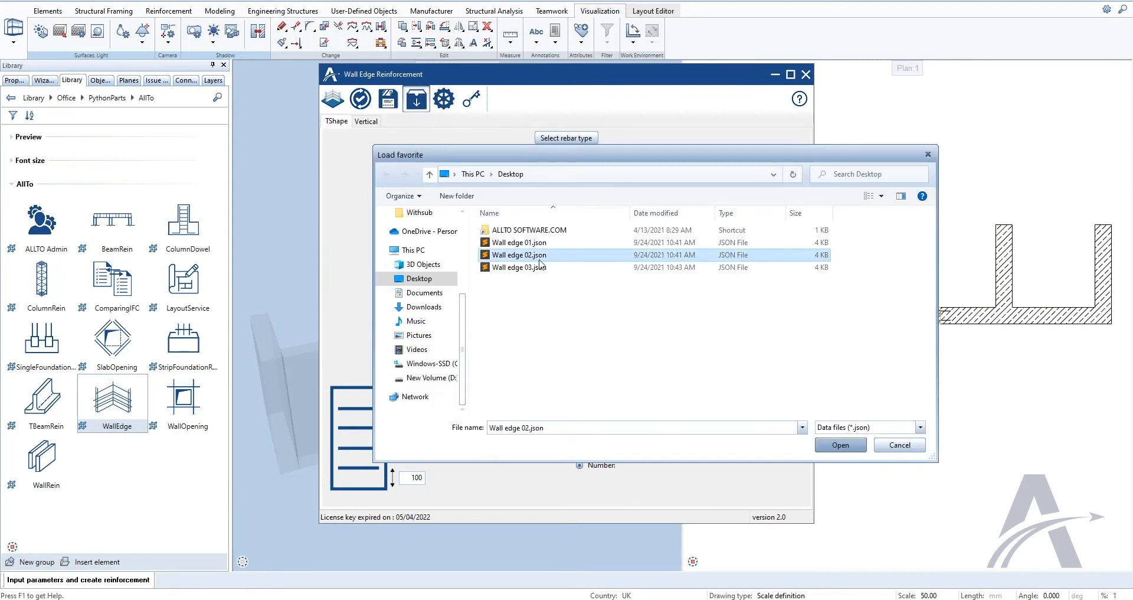
click(817, 444)
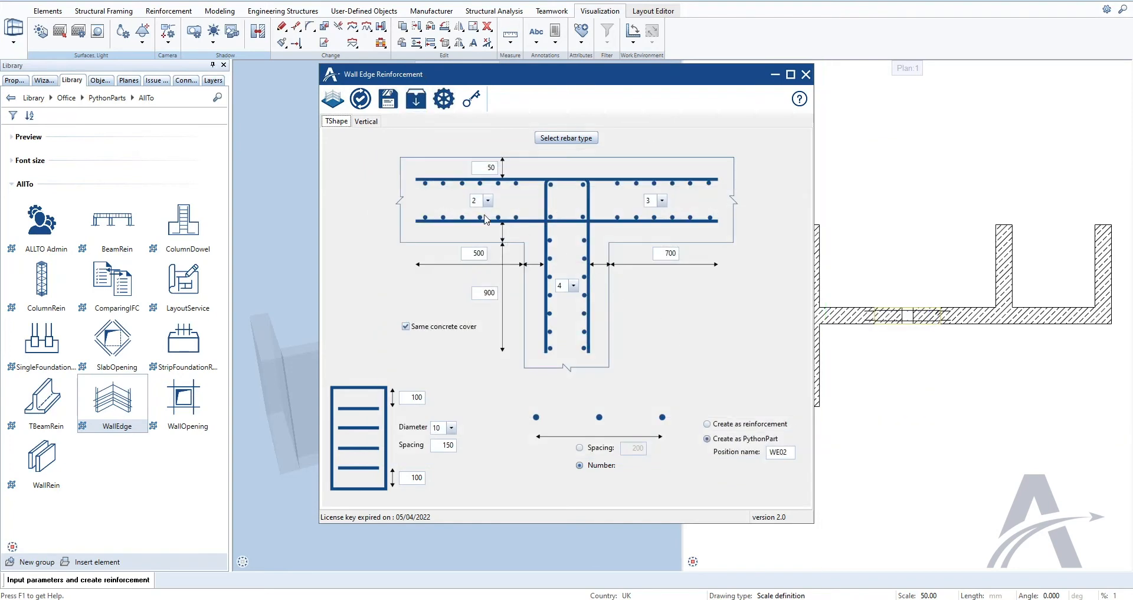
click(332, 100)
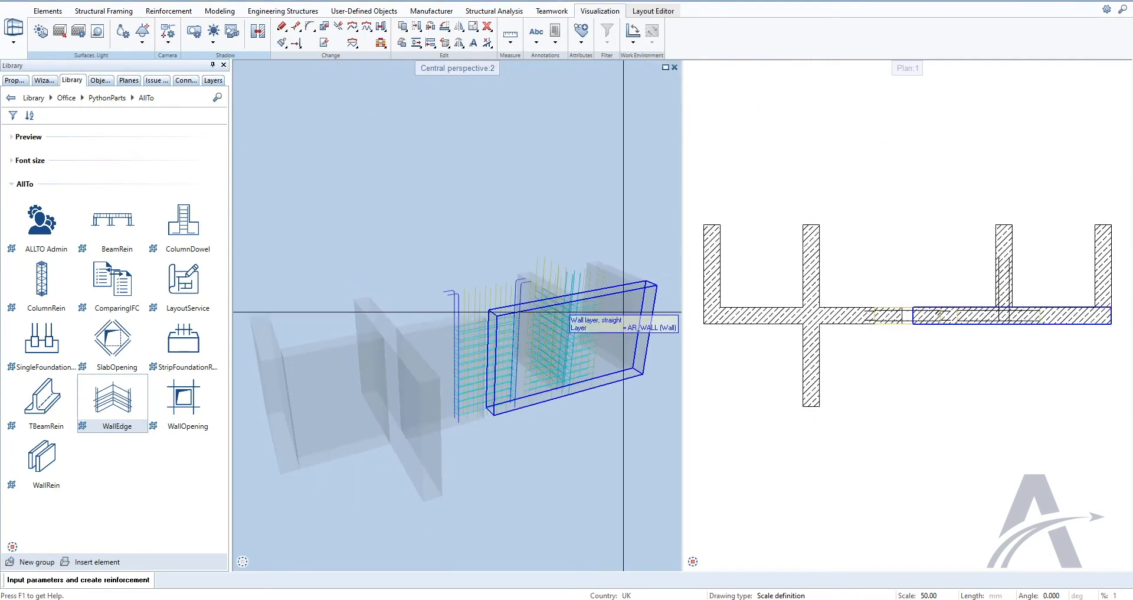
Step: Start WallEdge on the two walls of the L-shaped joint, load the favorite Wall edge 03.json and create the reinforcement
double_click(113, 401)
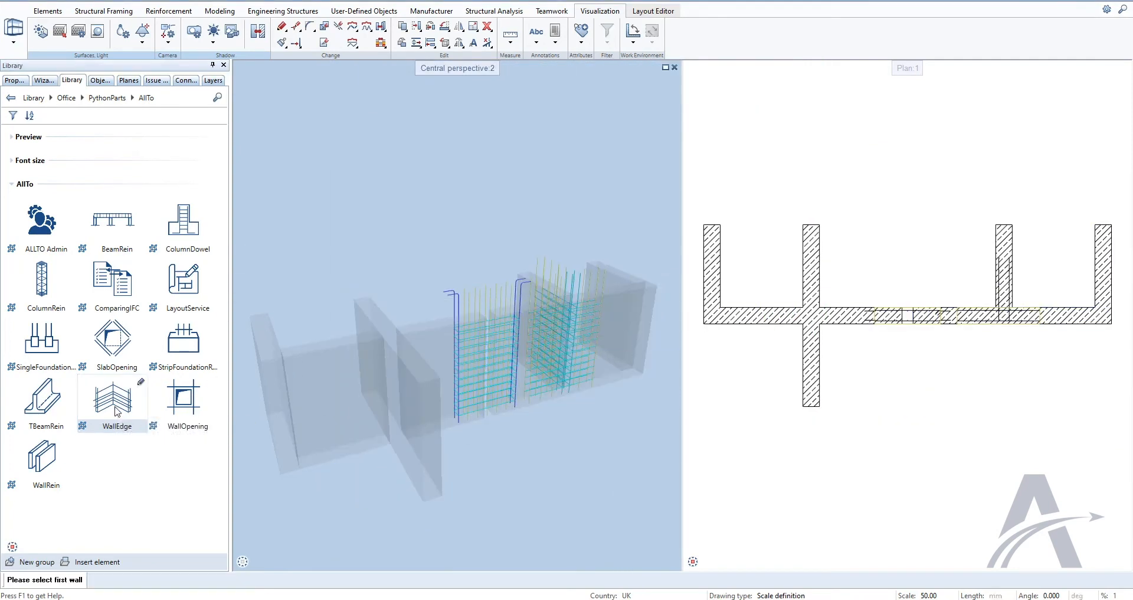
click(590, 356)
click(616, 272)
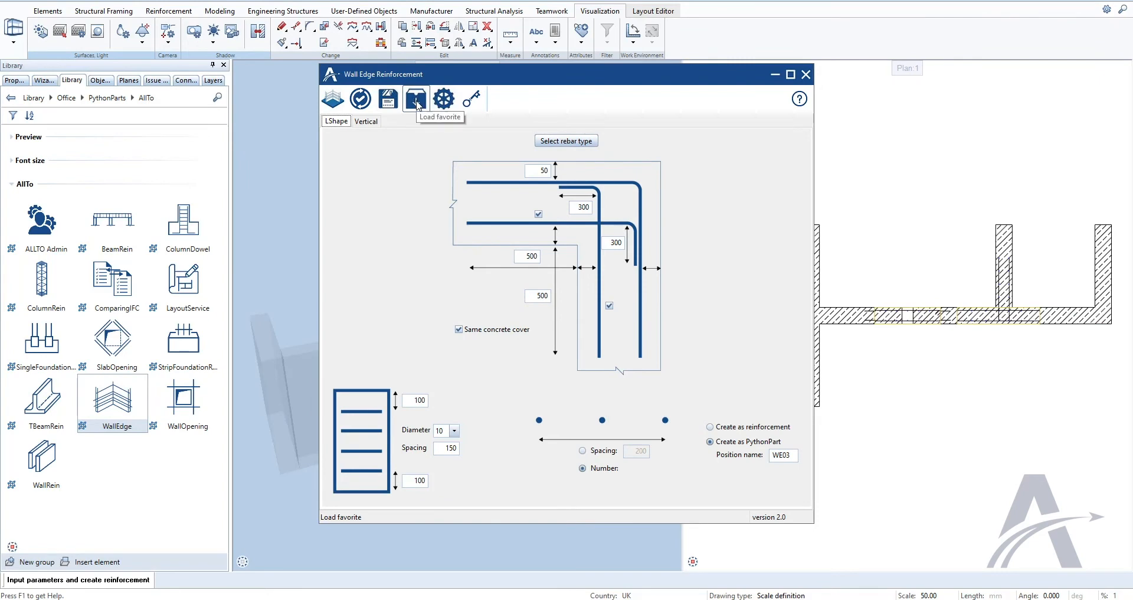
click(417, 101)
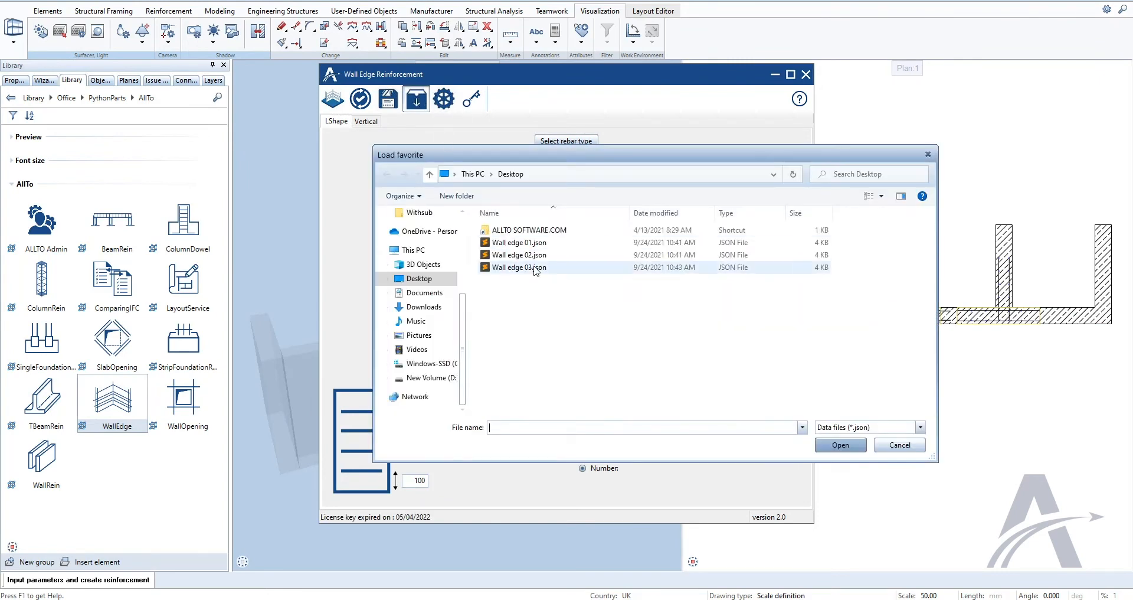
click(536, 267)
click(840, 445)
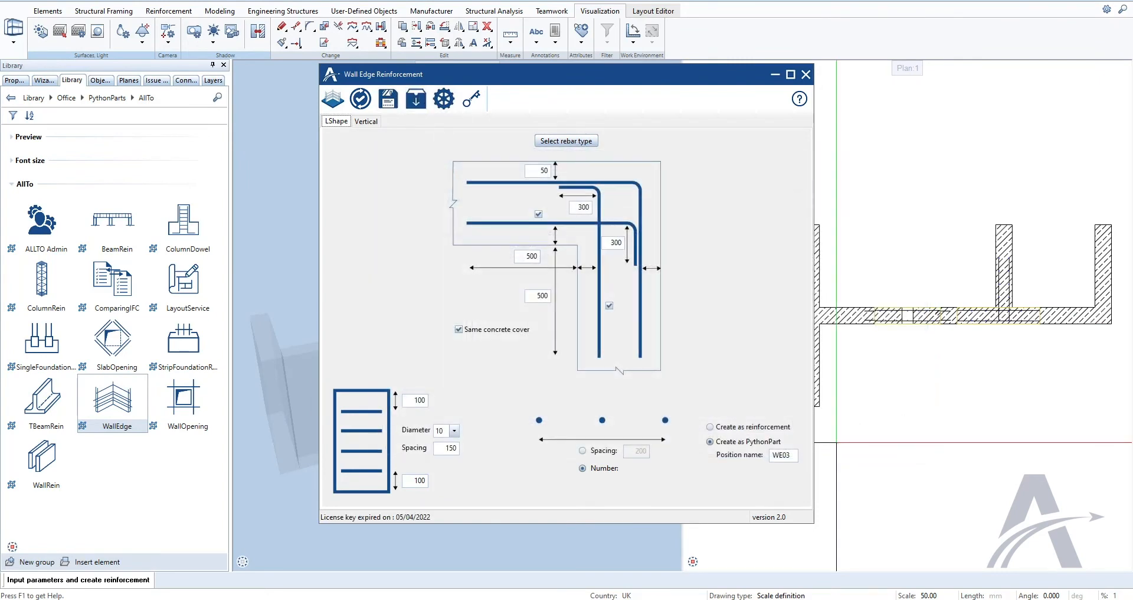
click(333, 99)
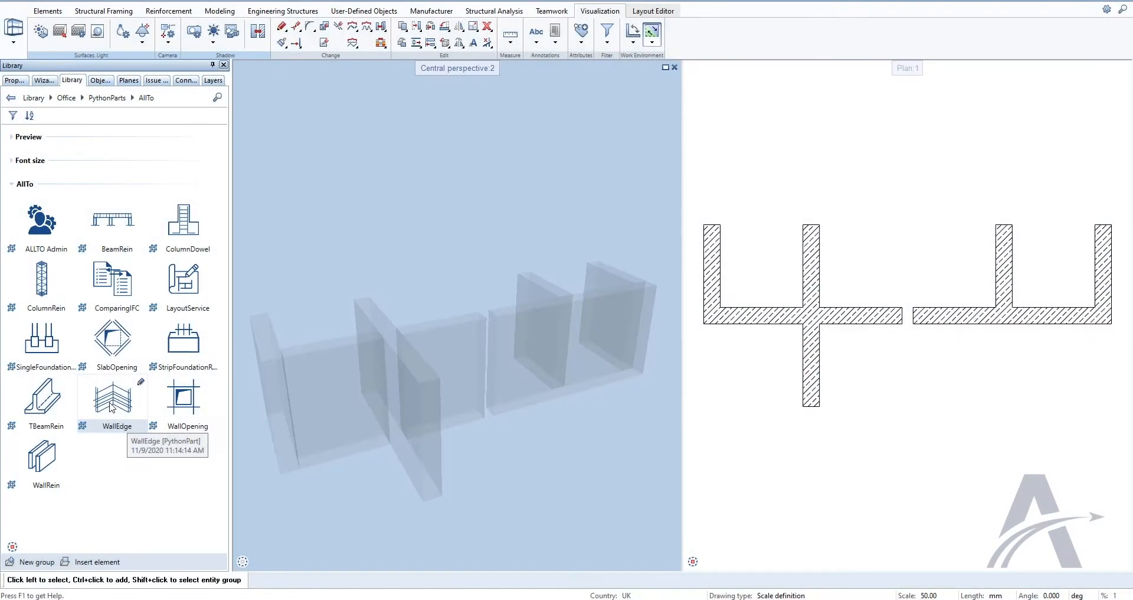
Step: Start WallEdge on the two intersecting walls and examine the language and unit options in its settings
double_click(113, 408)
click(292, 401)
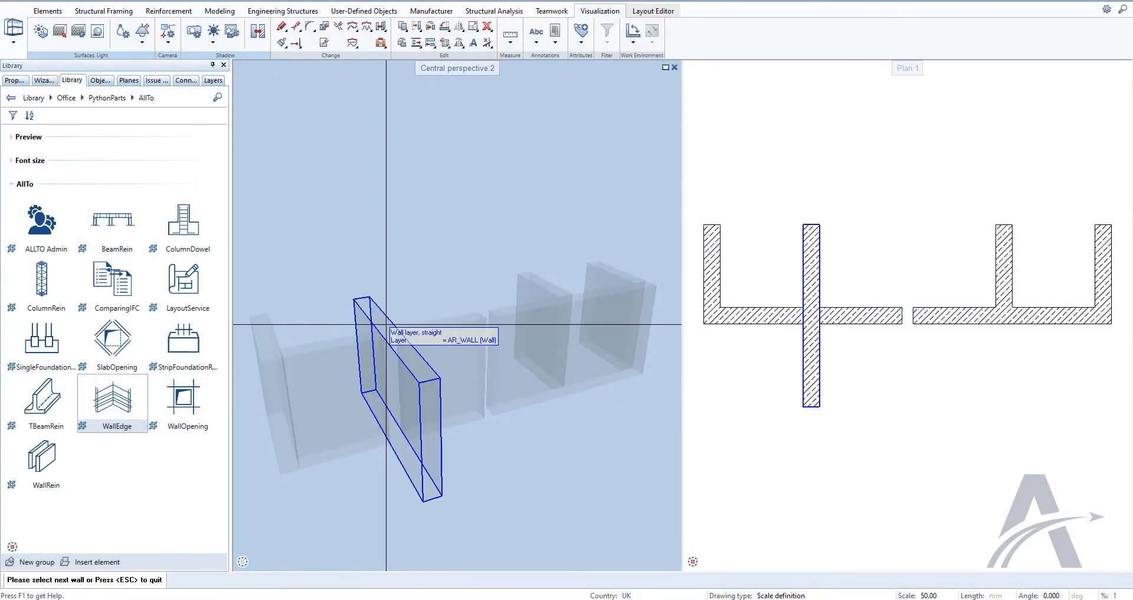
click(386, 324)
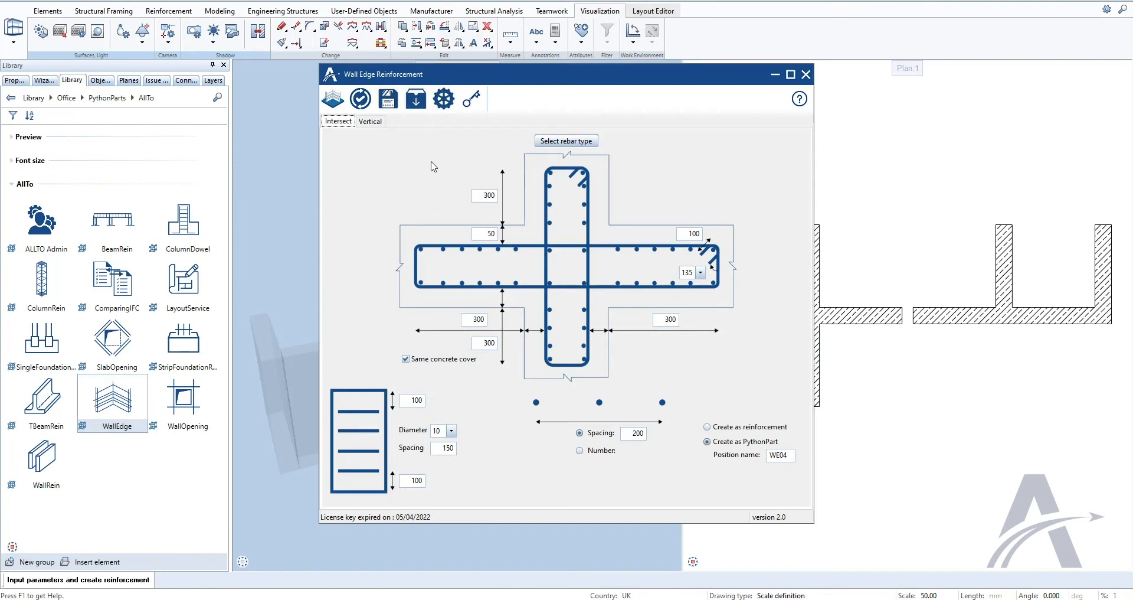
click(444, 99)
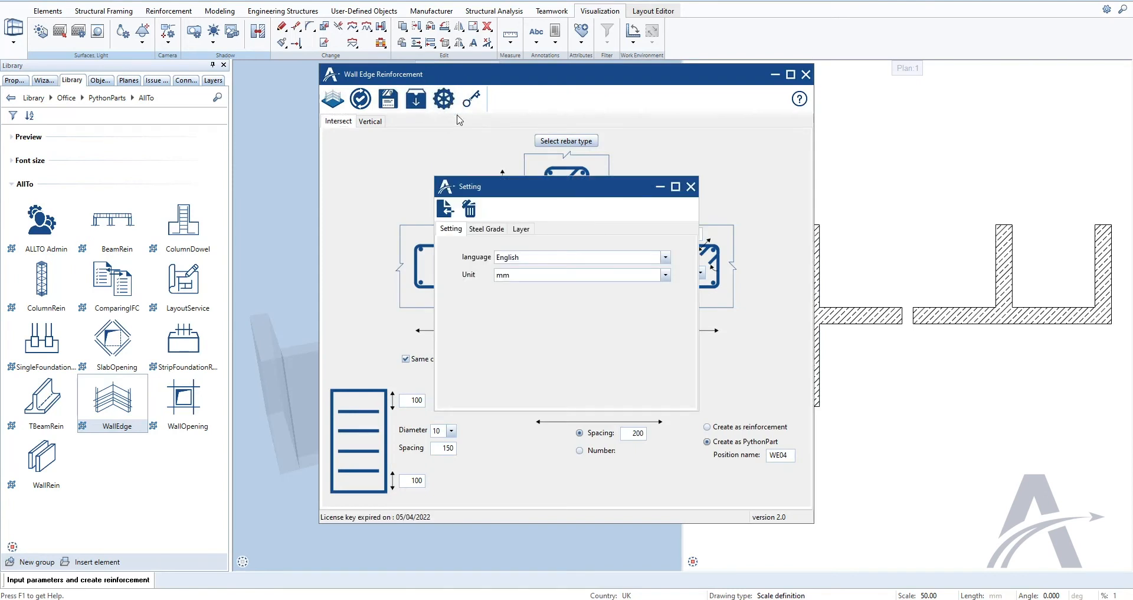
click(665, 258)
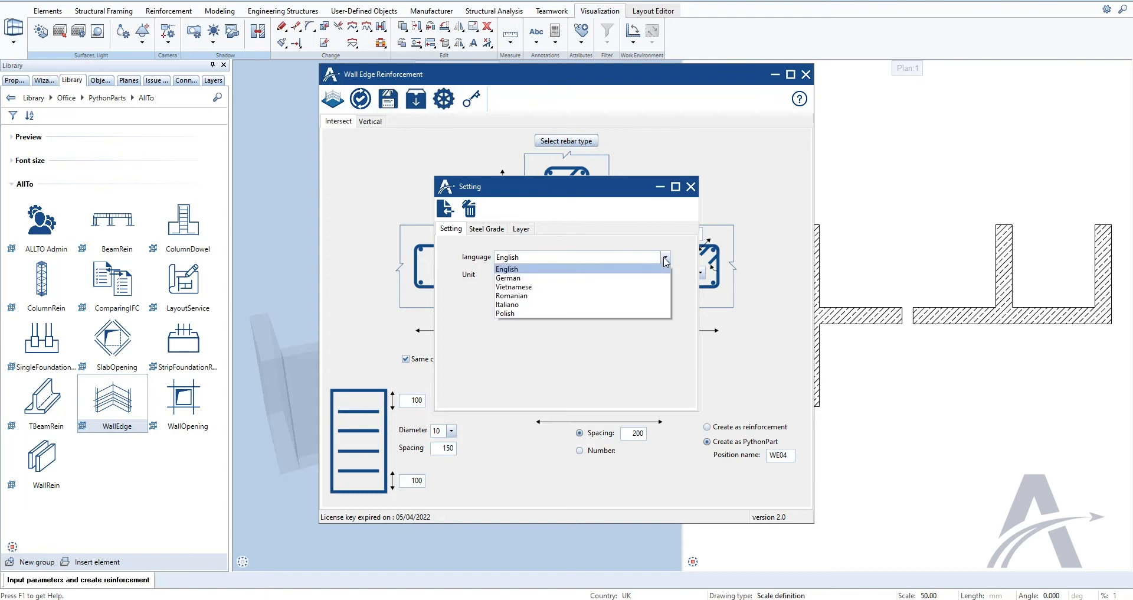
click(665, 259)
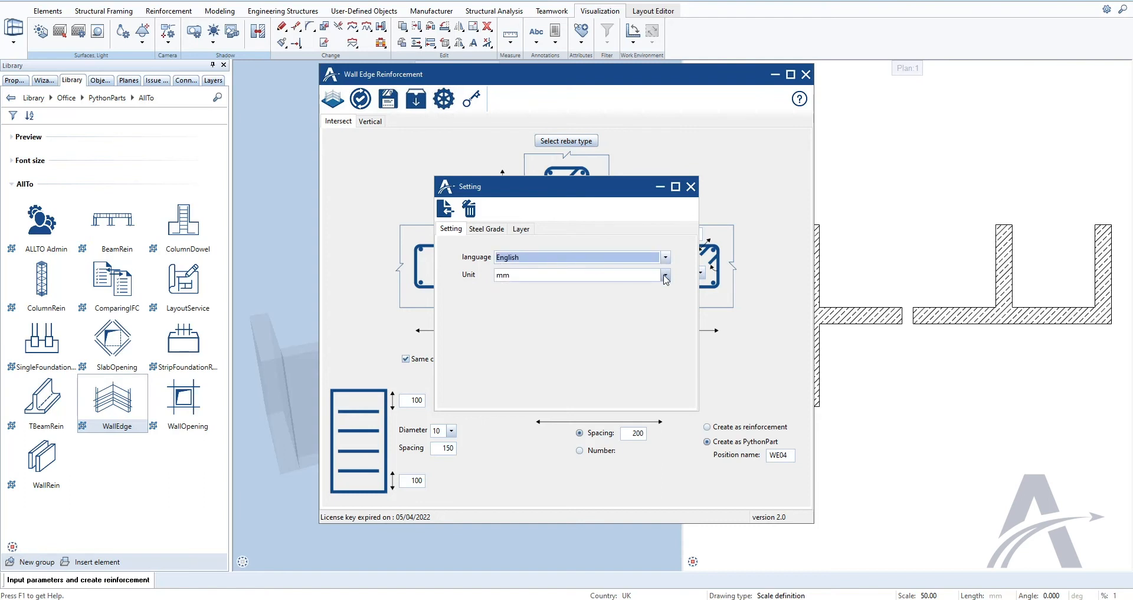
click(665, 275)
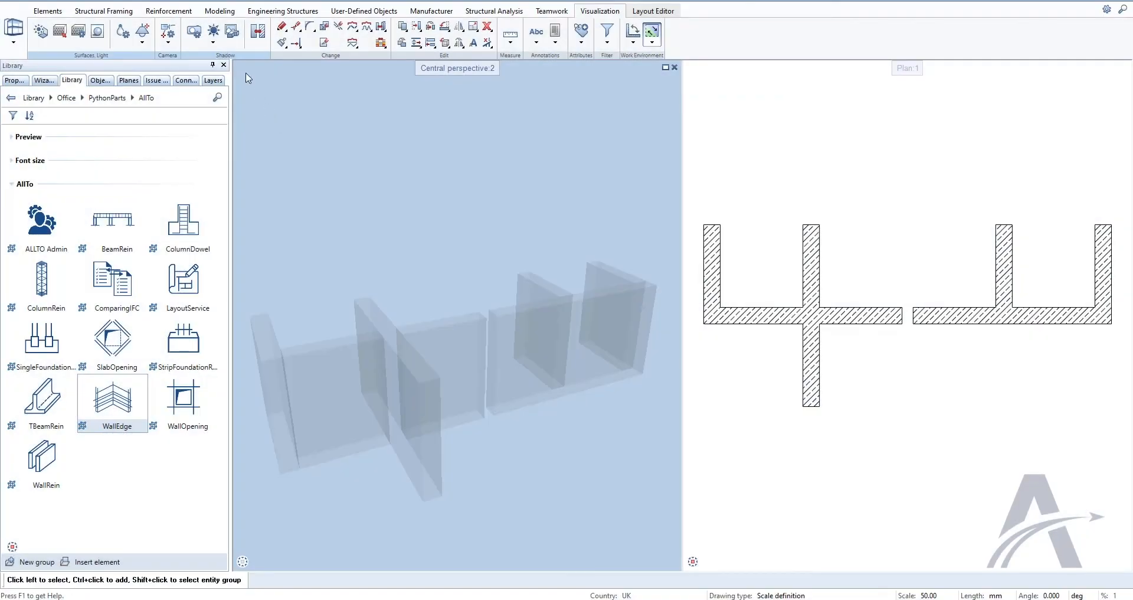
Step: Export the cross-section catalogs from the program defaults to the Desktop under the name Cross-section catalog
click(201, 2)
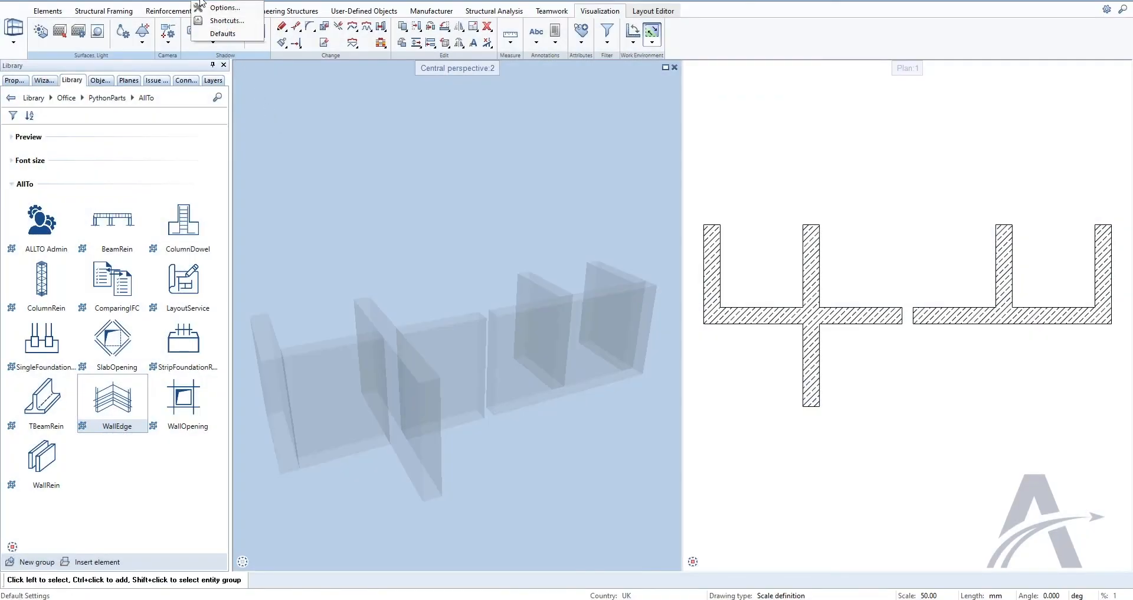
click(214, 35)
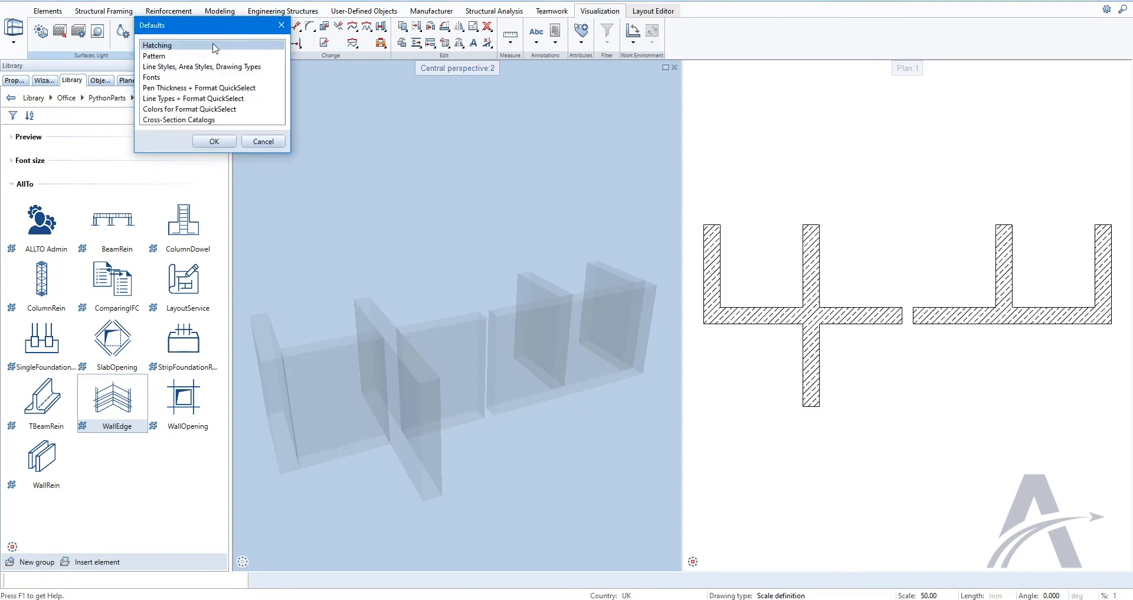
double_click(185, 119)
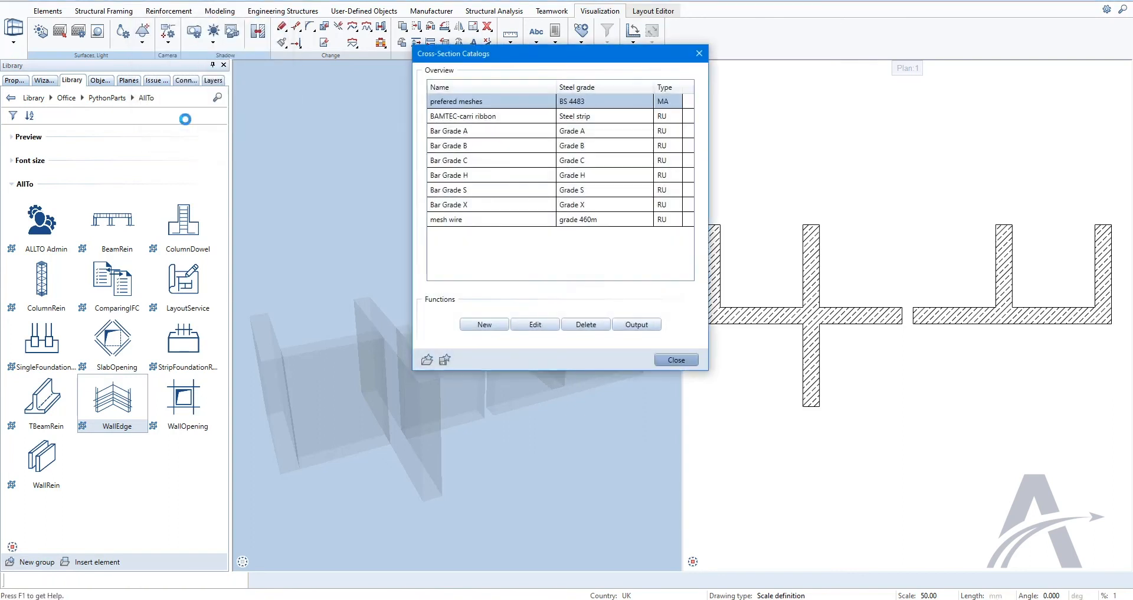
click(444, 359)
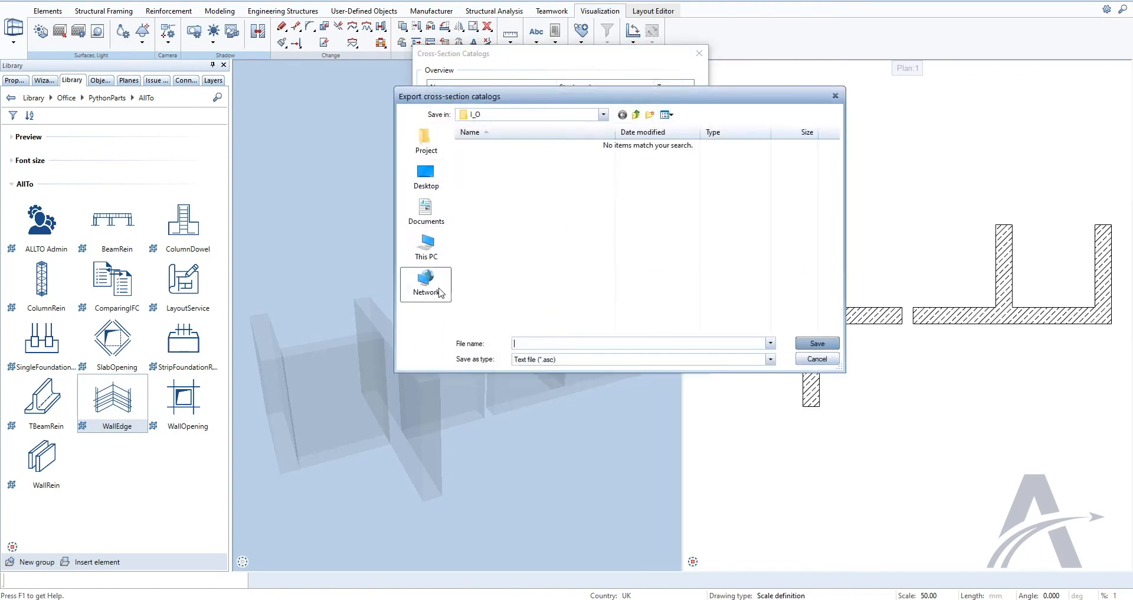
click(427, 179)
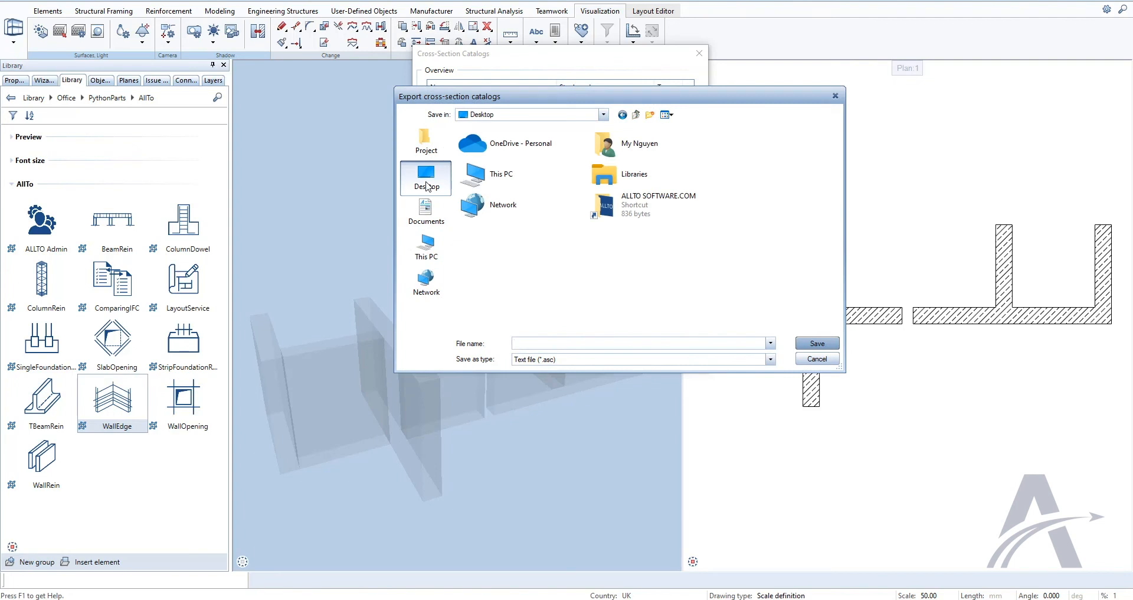
text(Cross-section catalog)
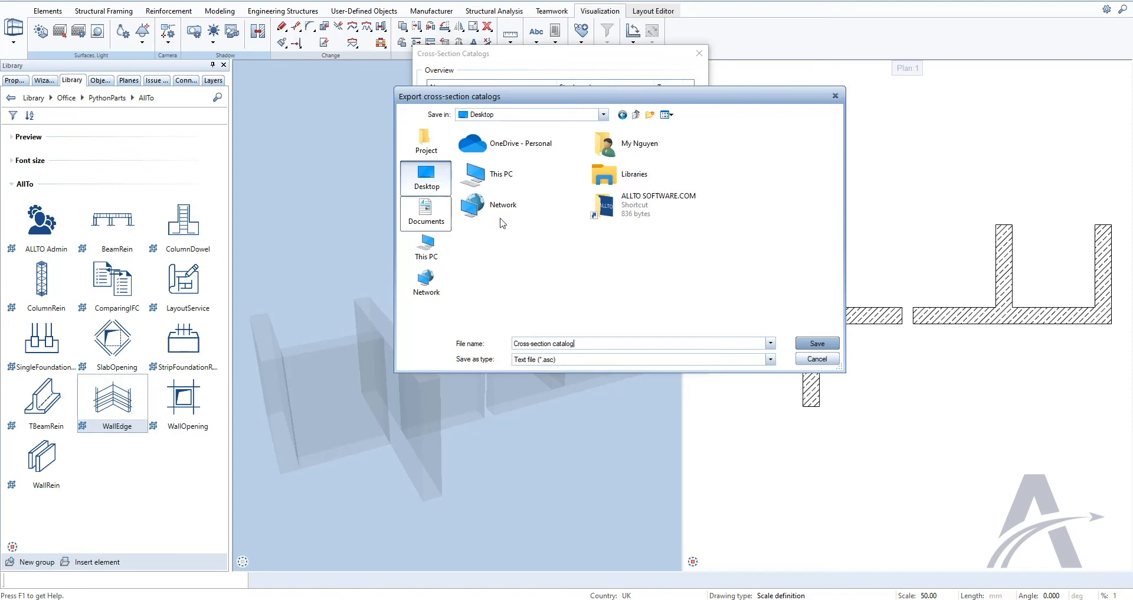
click(817, 343)
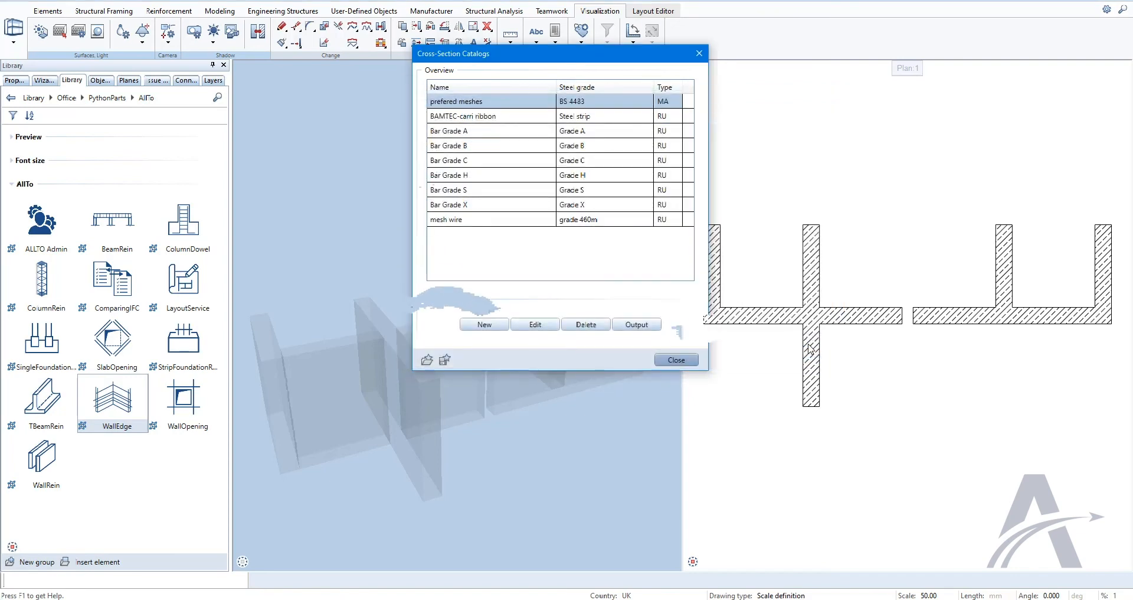
click(676, 359)
Step: Start WallEdge on the intersecting walls and import Cross-section catalog.txt from the Desktop in its settings
click(112, 405)
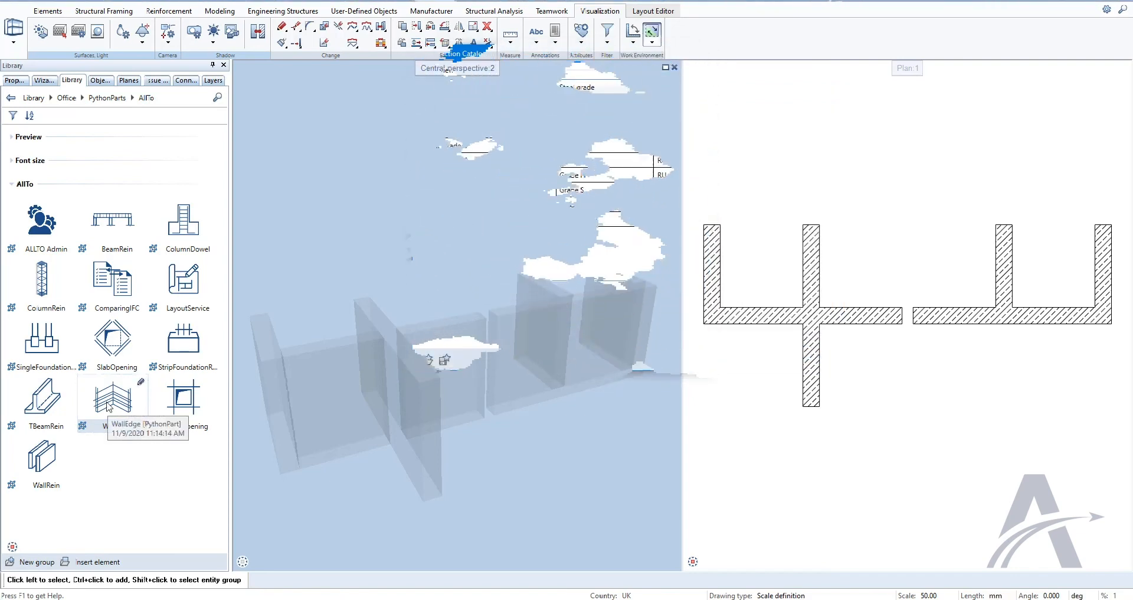
click(329, 392)
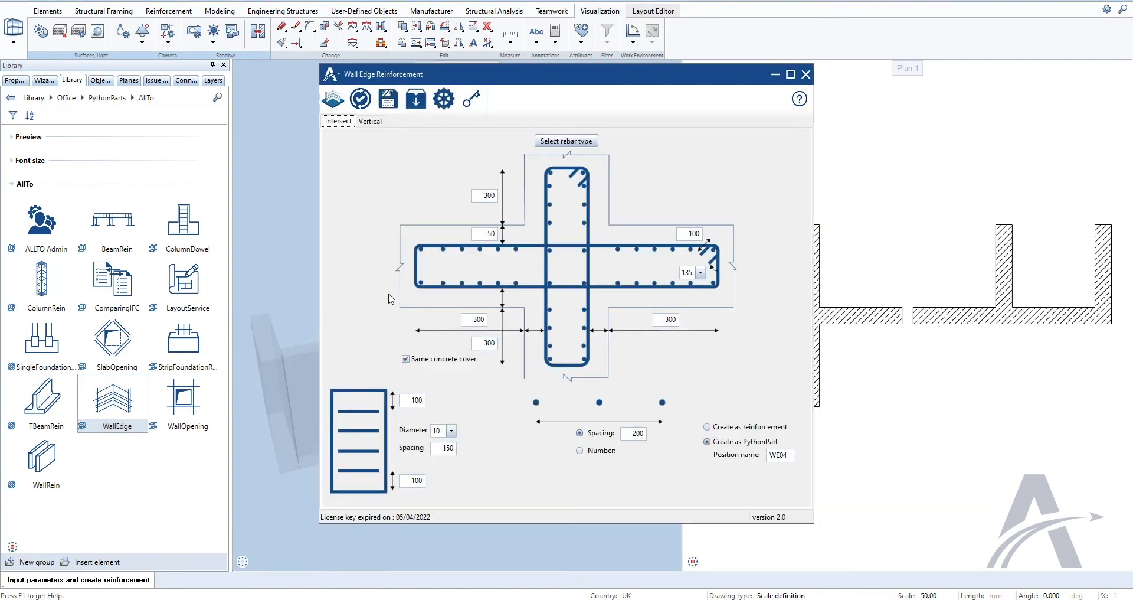
click(443, 100)
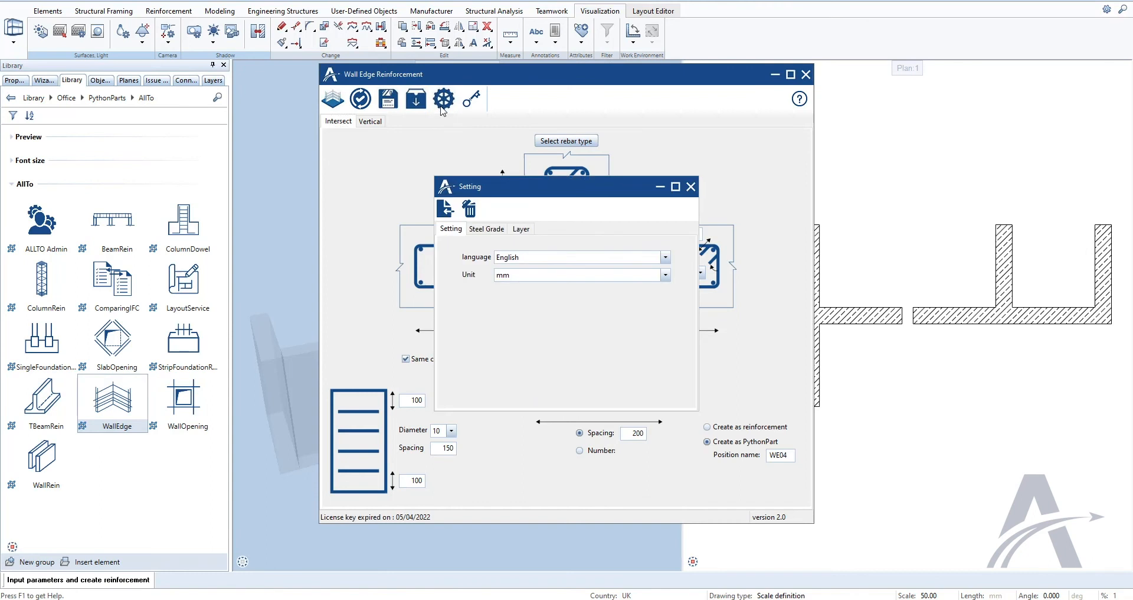
click(444, 212)
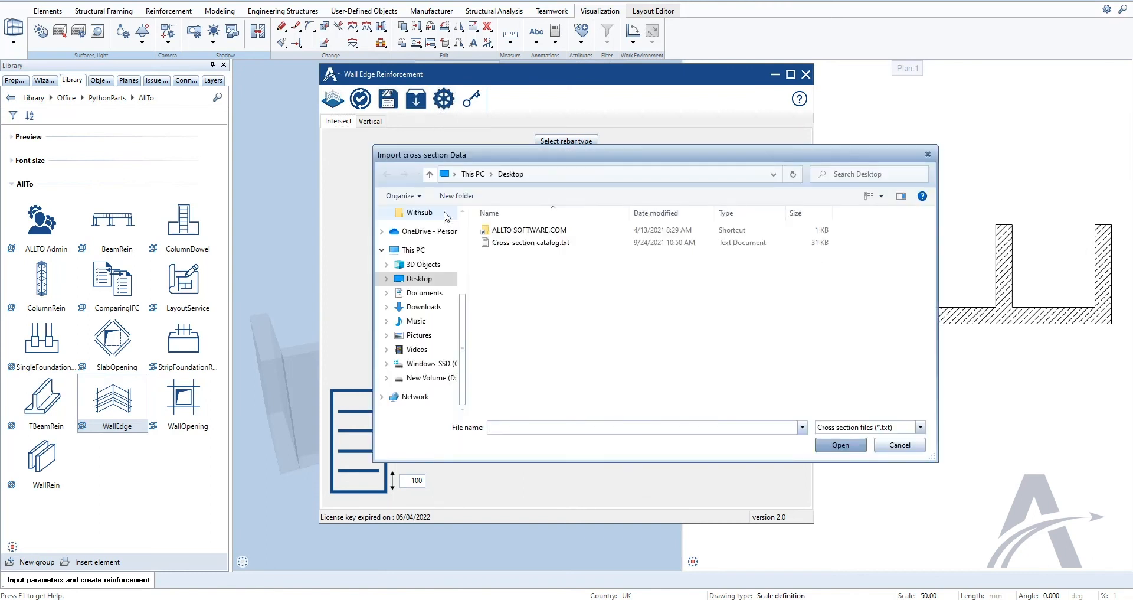
click(539, 243)
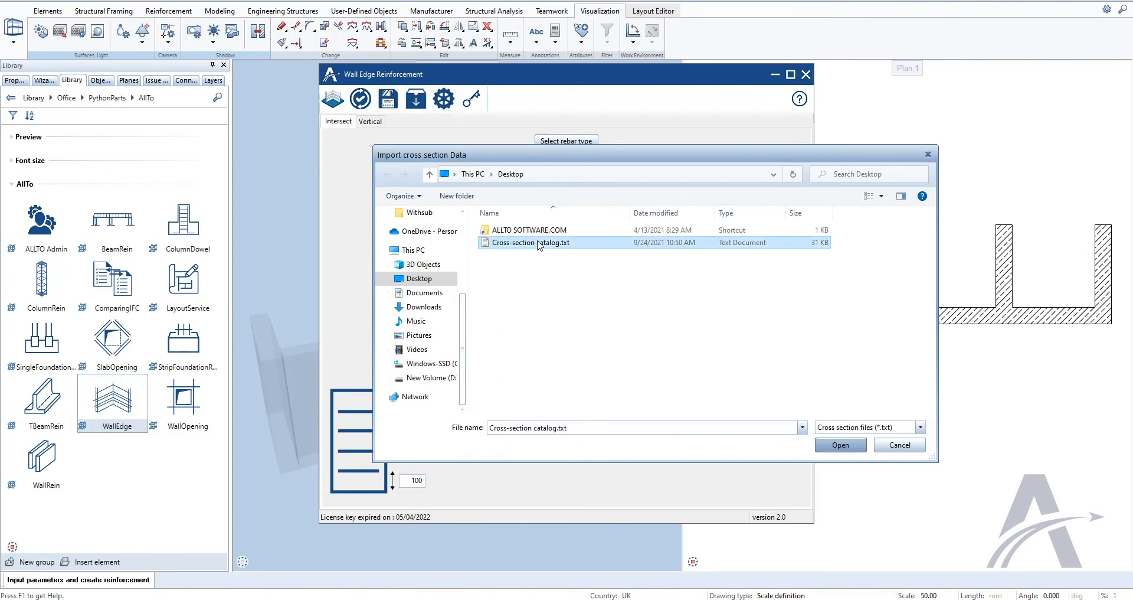
click(838, 444)
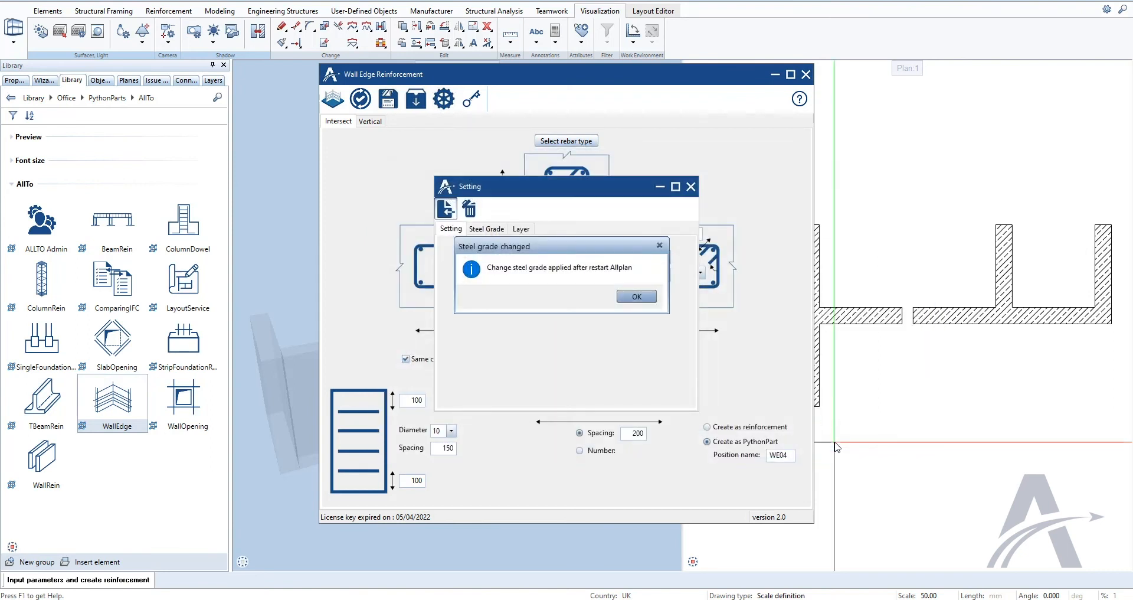
click(637, 296)
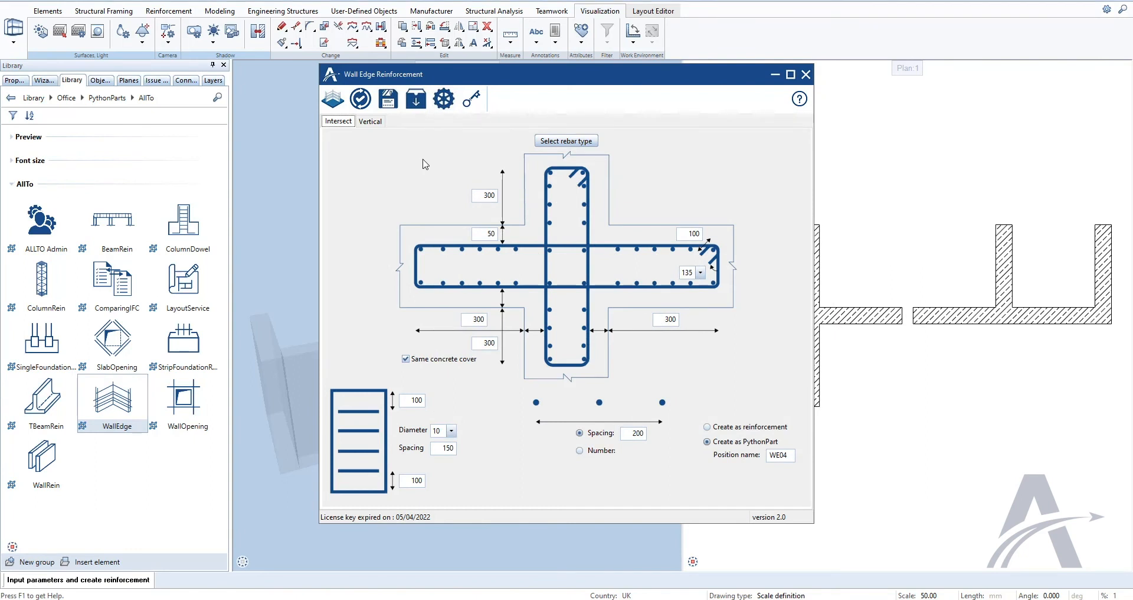
Step: Examine the WallEdge steel grade settings, trying the current steel grade option and viewing the grades available for the stirrup
click(445, 100)
click(486, 229)
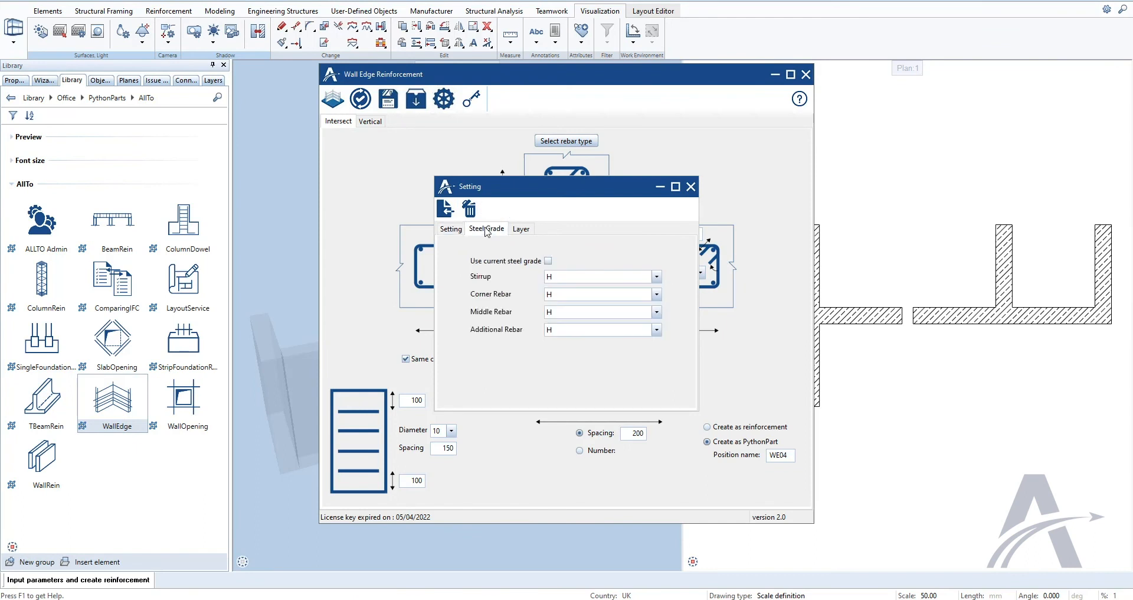
click(548, 261)
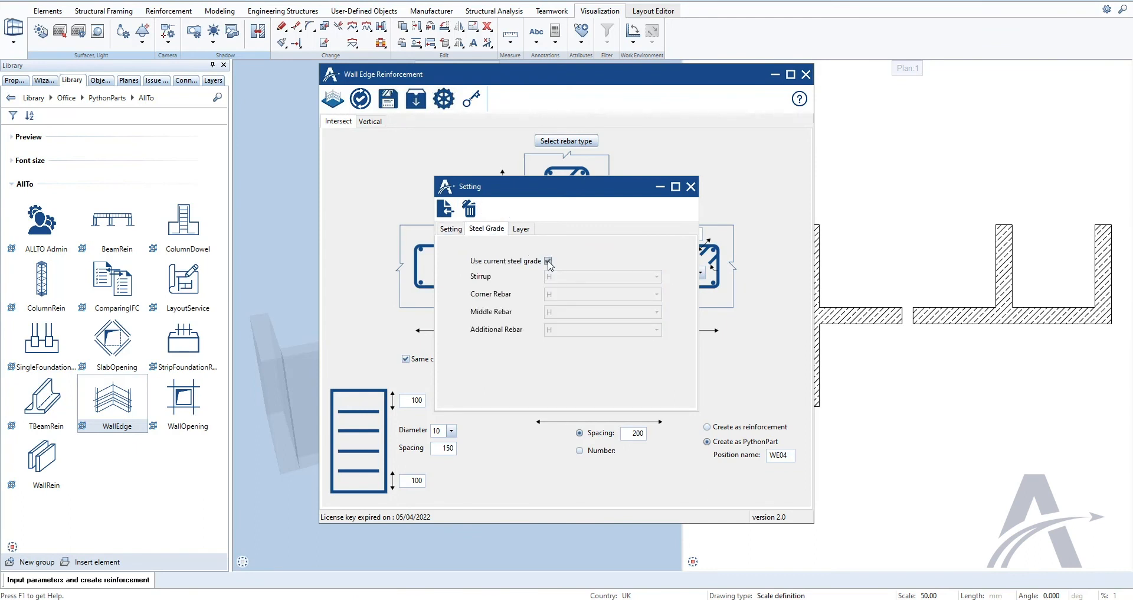
click(548, 261)
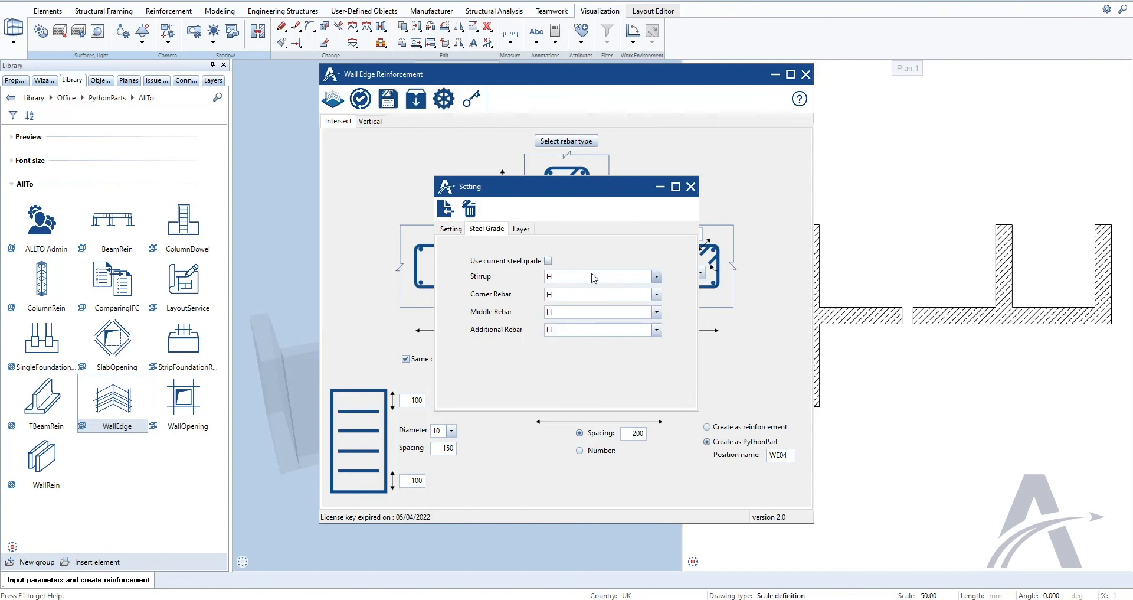
click(657, 277)
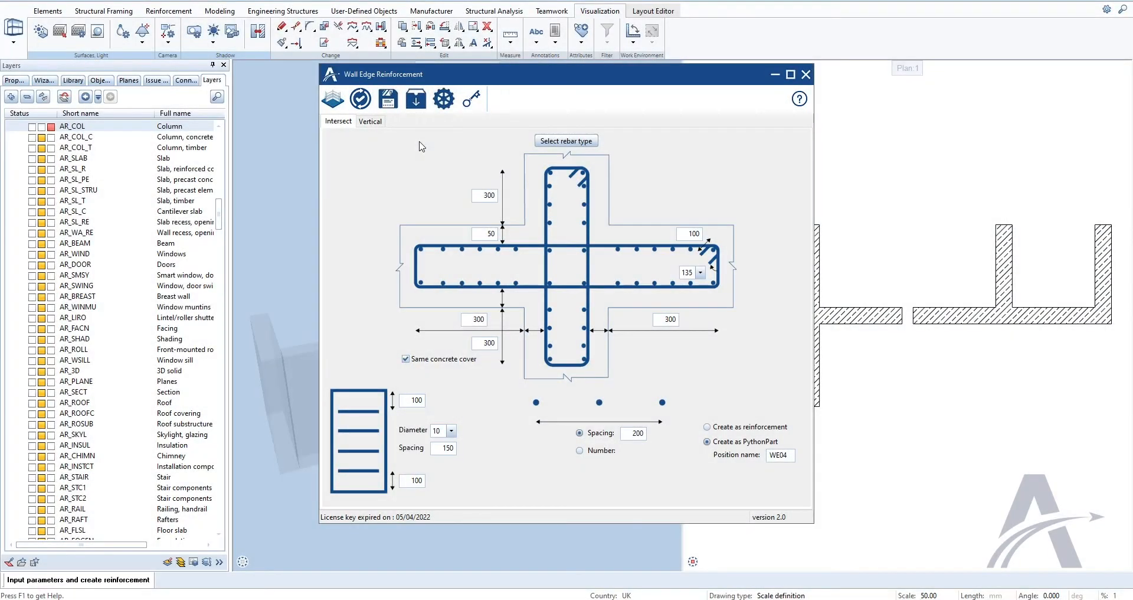
Step: Assign layers de_gen01 to stirrups, de_gen02 to corner rebars, de_gen03 to middle rebars and de_gen04 to additional rebars, with the default layer off
click(445, 101)
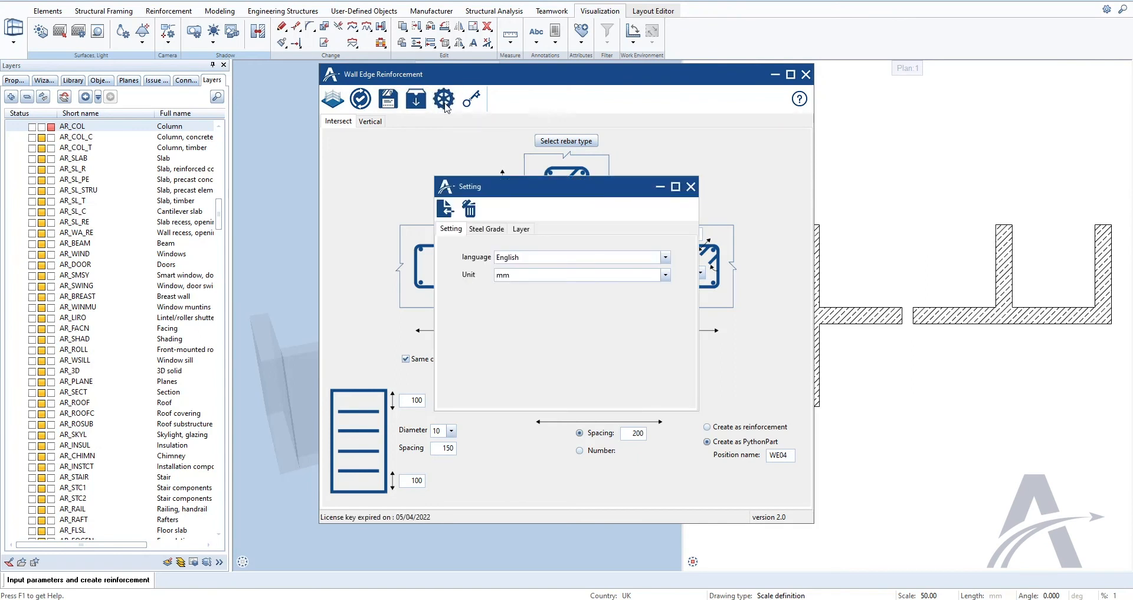
click(521, 228)
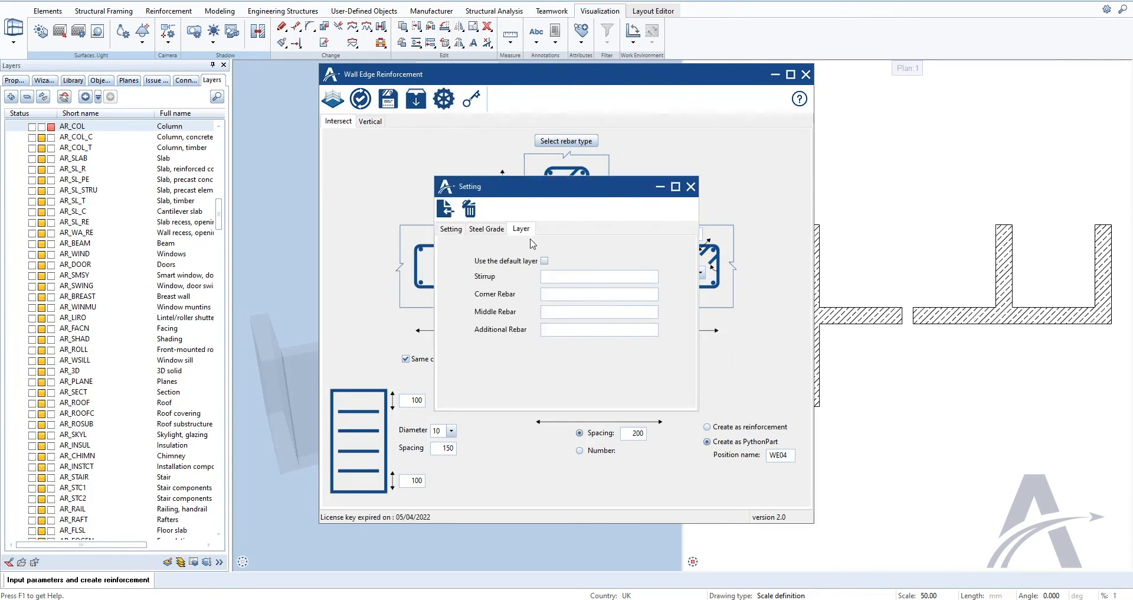
click(544, 260)
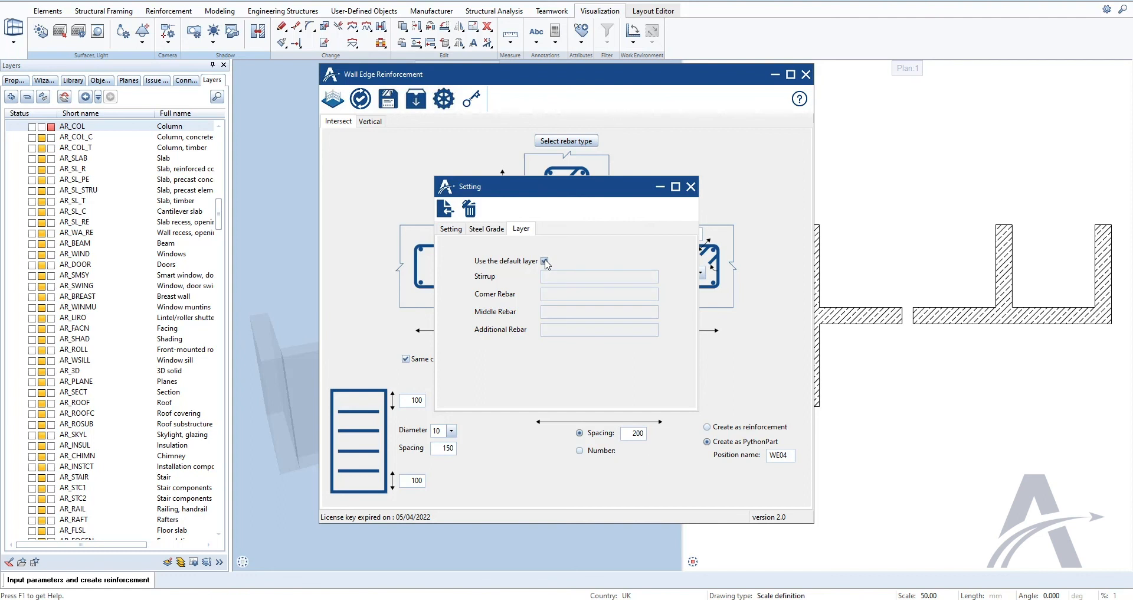
click(544, 261)
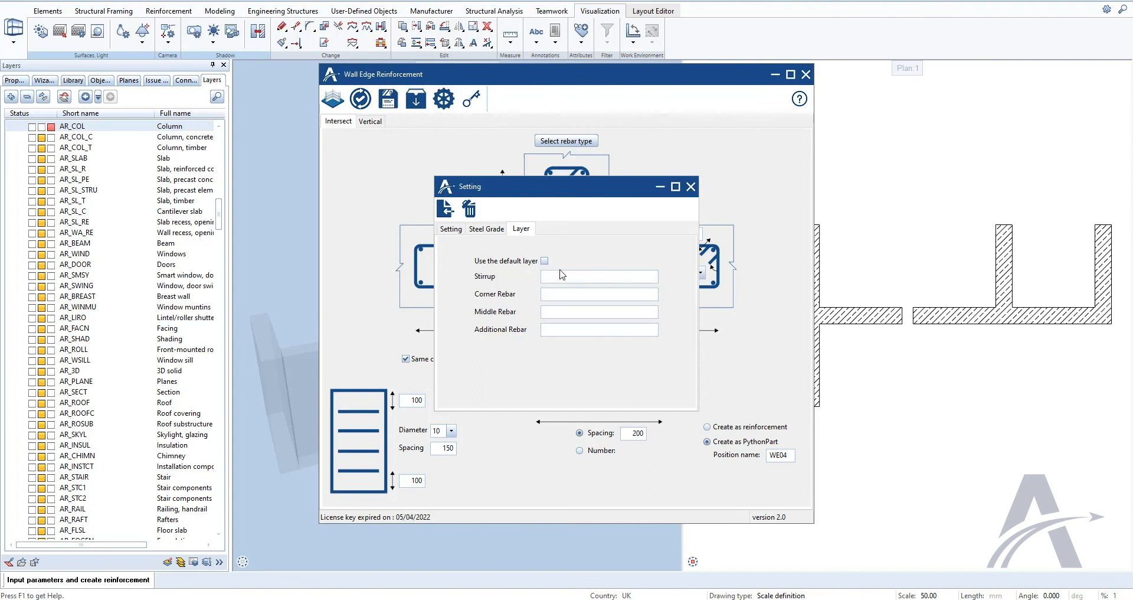
click(596, 276)
text(de_gen01)
key(Tab)
text(de_gen02de_gen03)
key(Tab)
text(de_gen04)
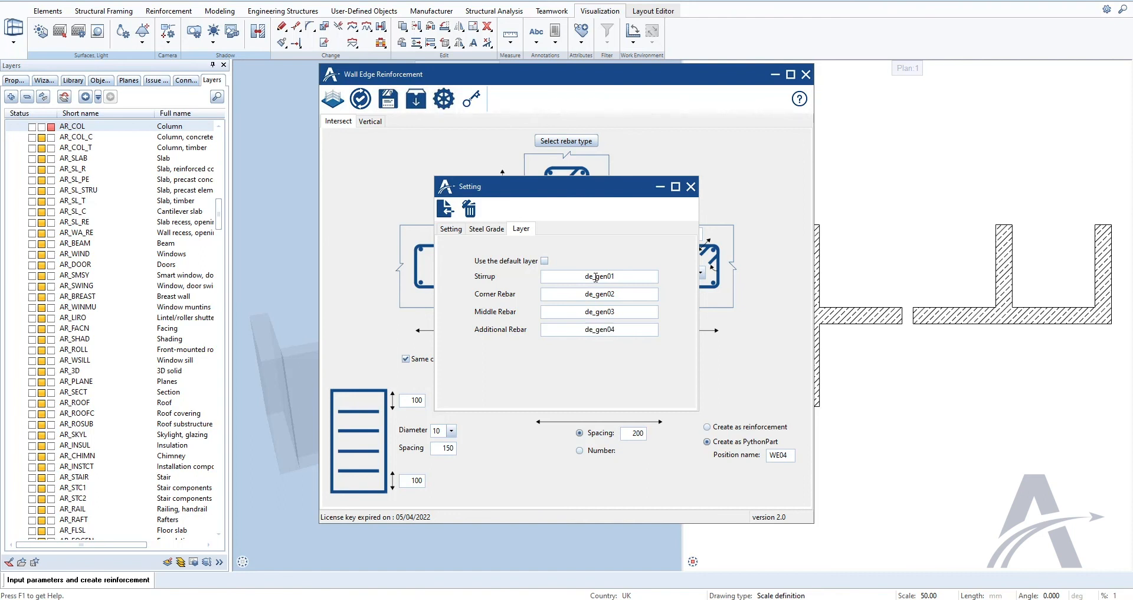
click(691, 188)
Step: Create the reinforcement of the intersecting wall joint and inspect it up close in the plan view
click(338, 104)
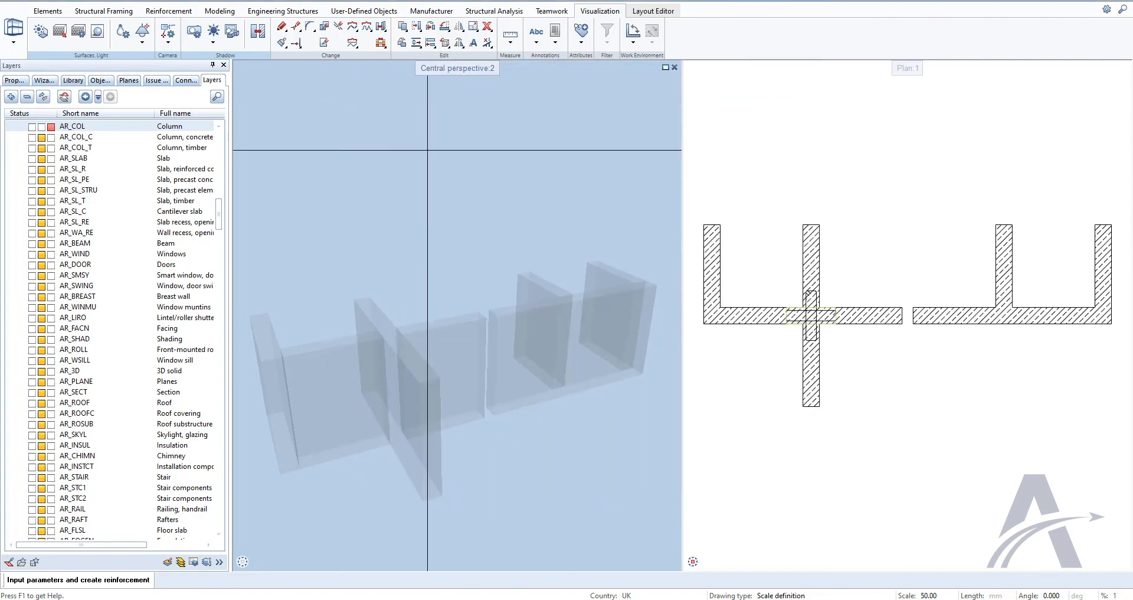
scroll(794, 317, up, 5)
middle_drag(770, 327, 812, 405)
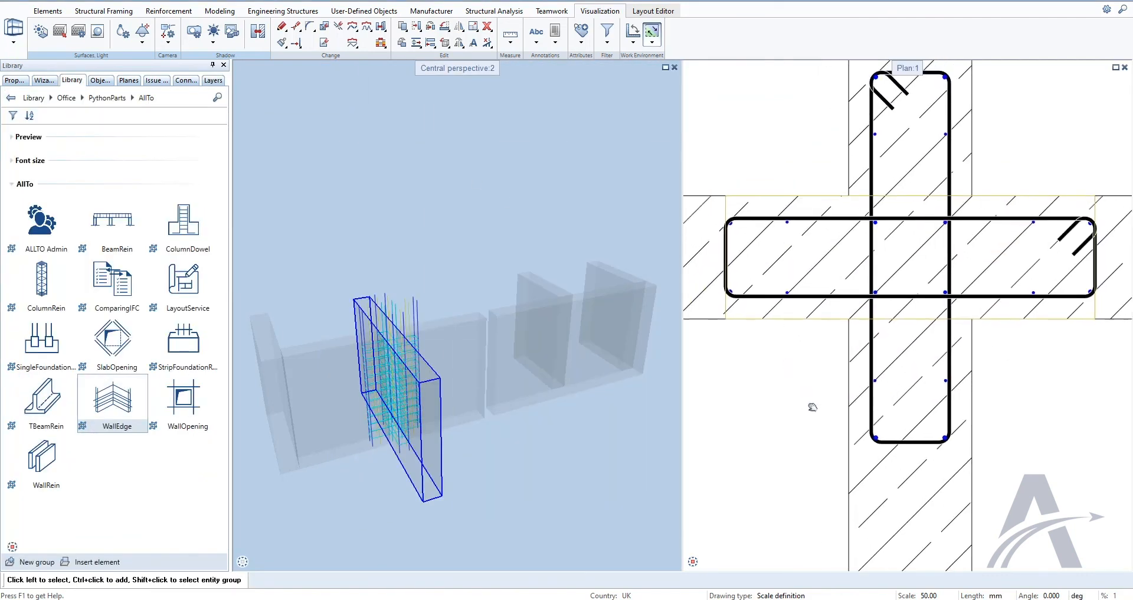